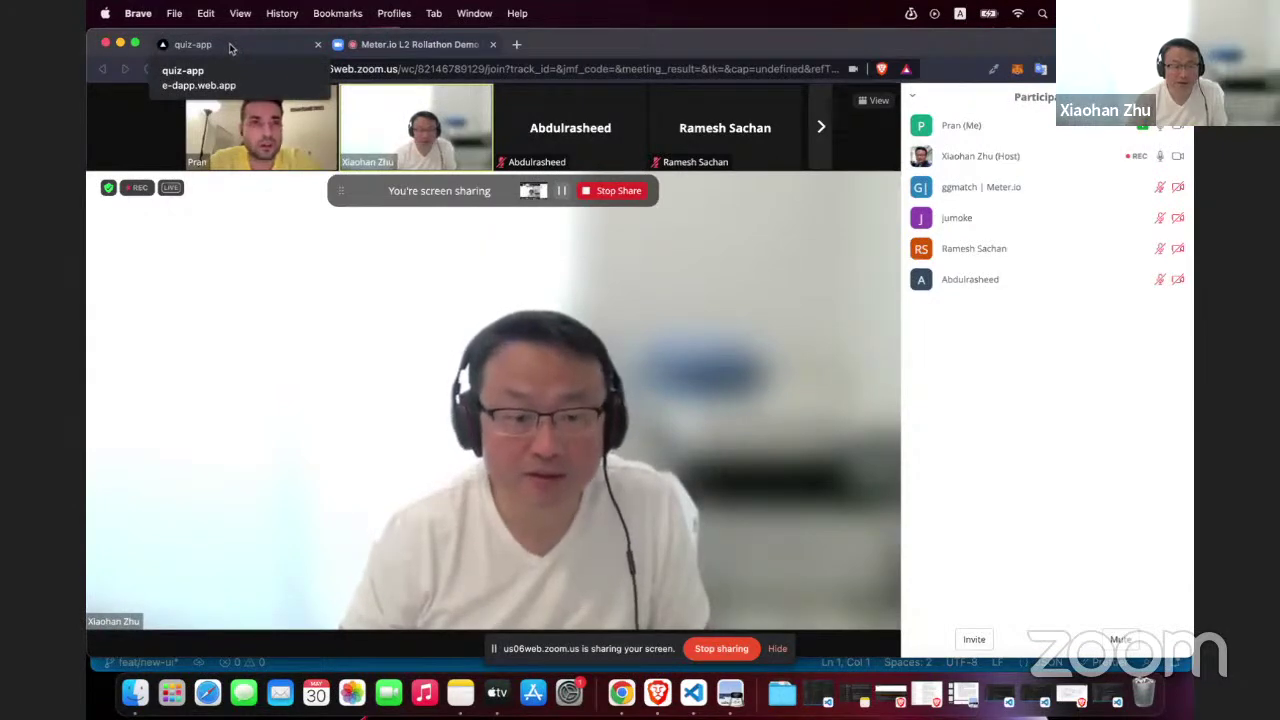
Bring the quiz app's browser tab to the front, after briefly checking the Zoom meeting tab
{"action": "left_click", "coordinate": [229, 45]}
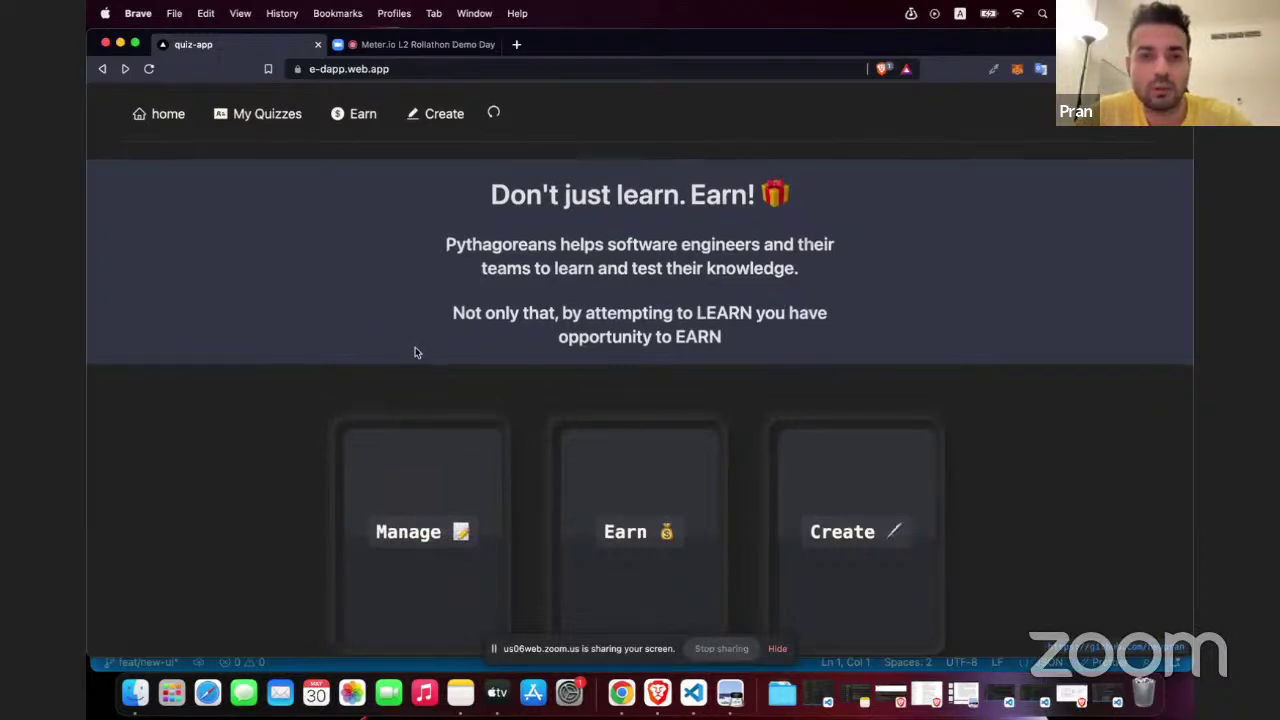
{"action": "scroll", "coordinate": [415, 350], "scroll_direction": "down", "scroll_amount": 3}
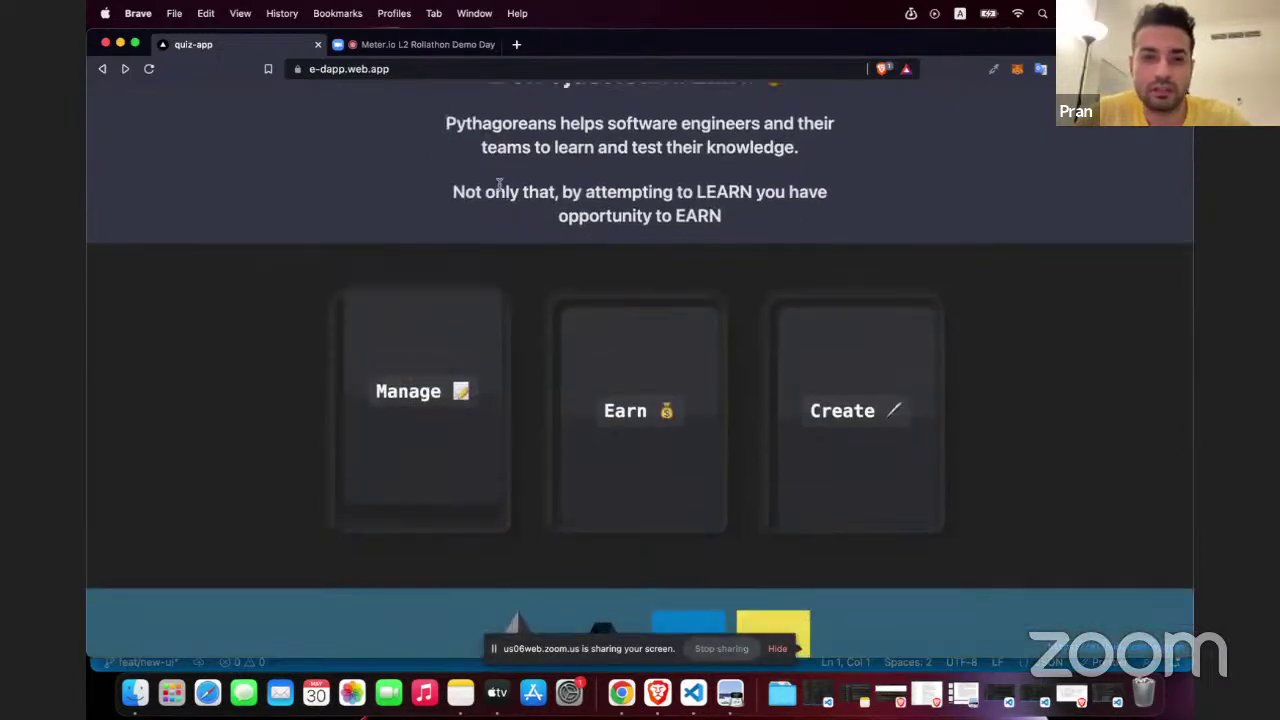
{"action": "scroll", "coordinate": [497, 187], "scroll_direction": "up", "scroll_amount": 3}
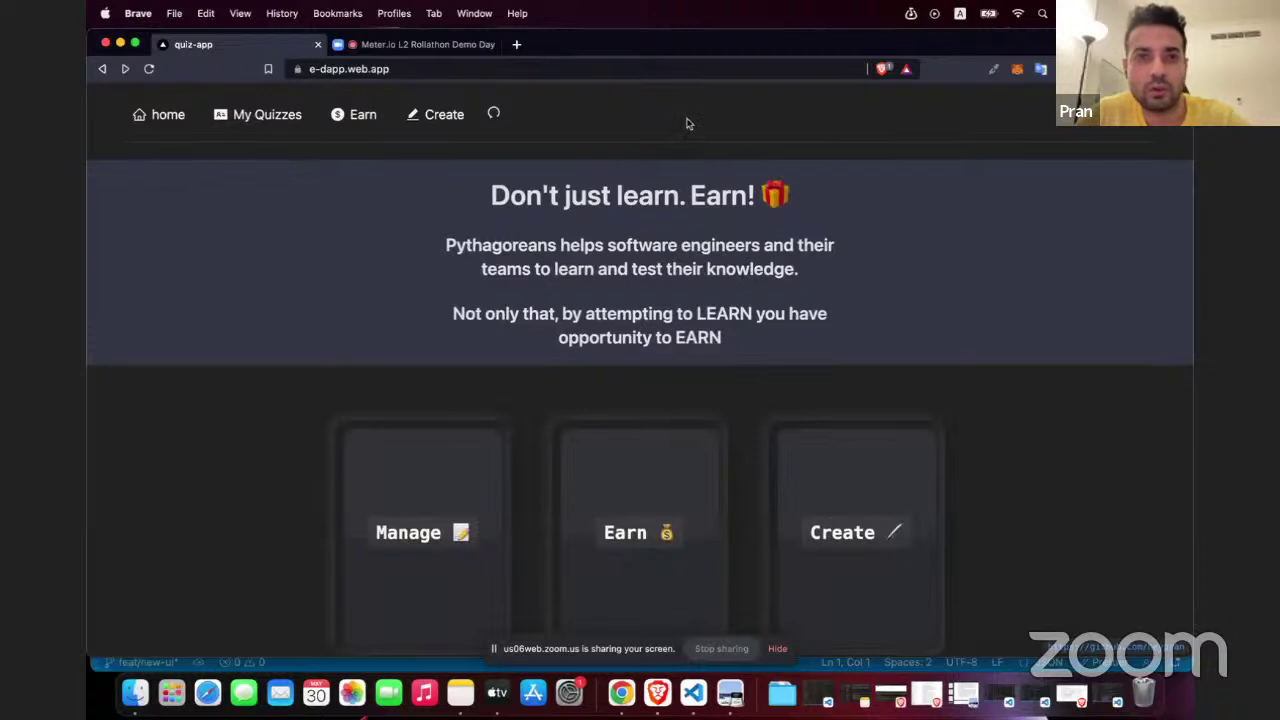
{"action": "left_click", "coordinate": [420, 44]}
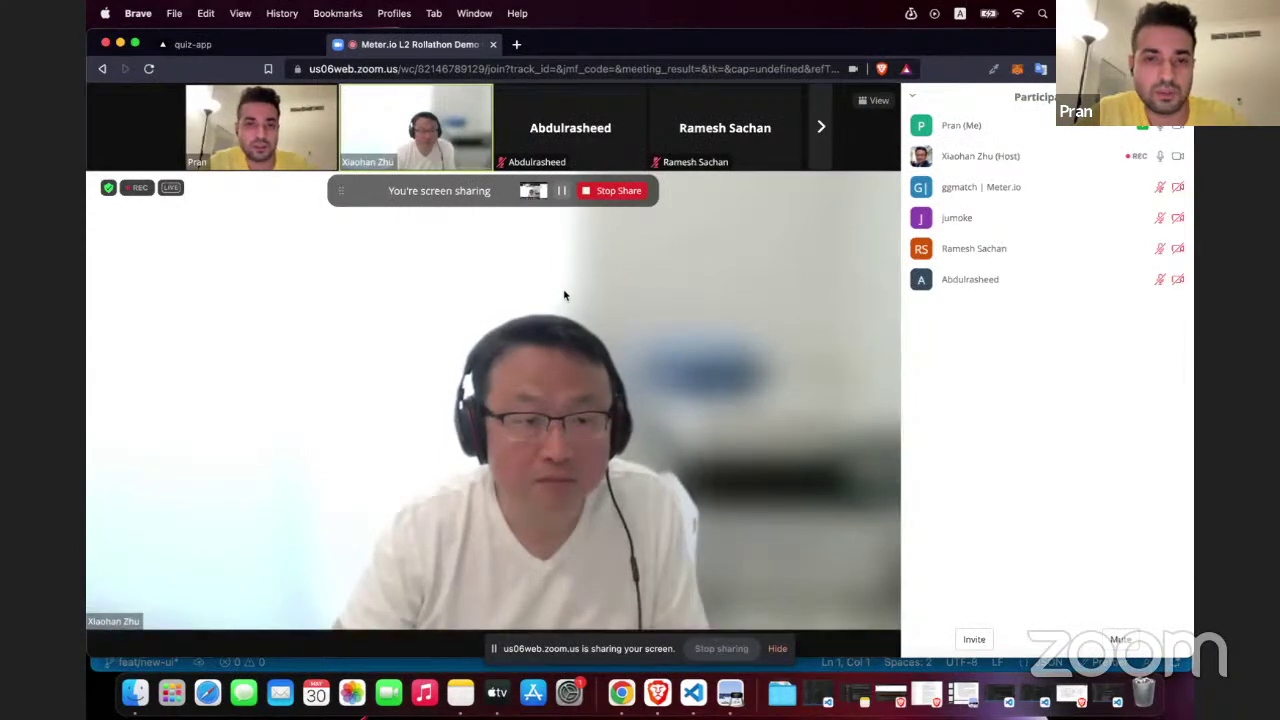
{"action": "key", "text": "ctrl+shift+Tab"}
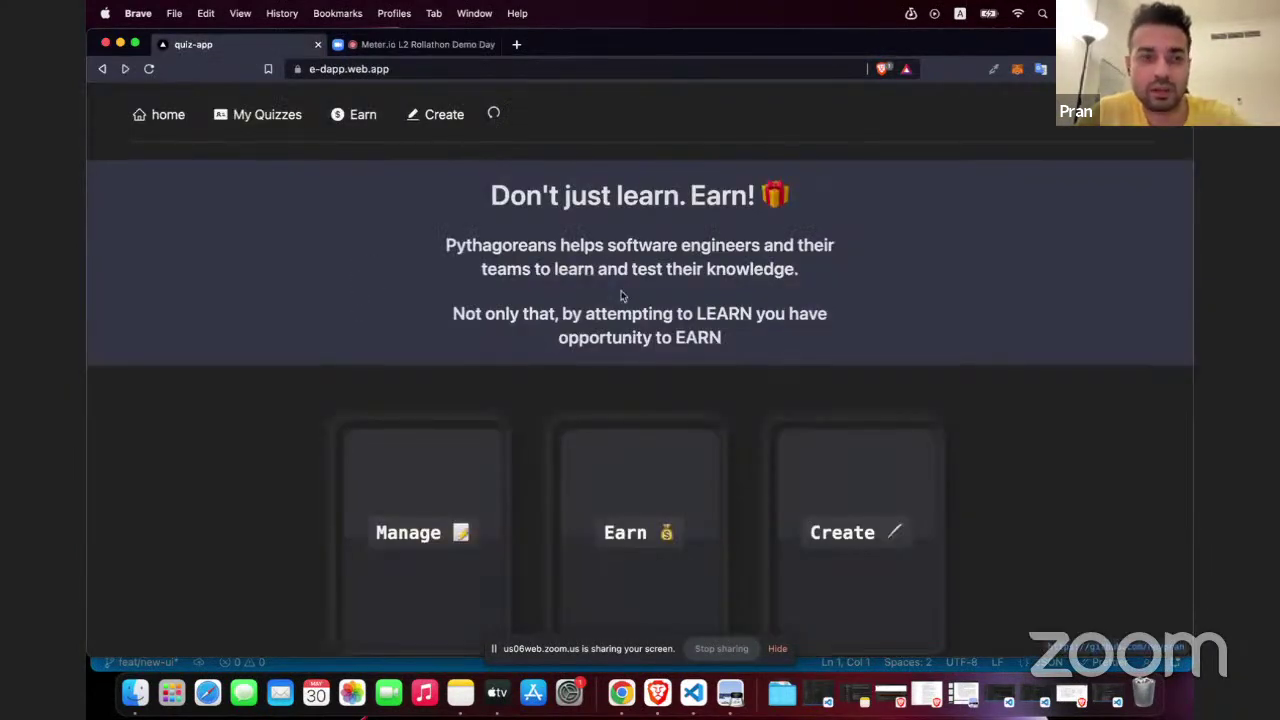
Connect MetaMask Account 4 to the Pythagoreans quiz site
{"action": "scroll", "coordinate": [726, 336], "scroll_direction": "down", "scroll_amount": 5}
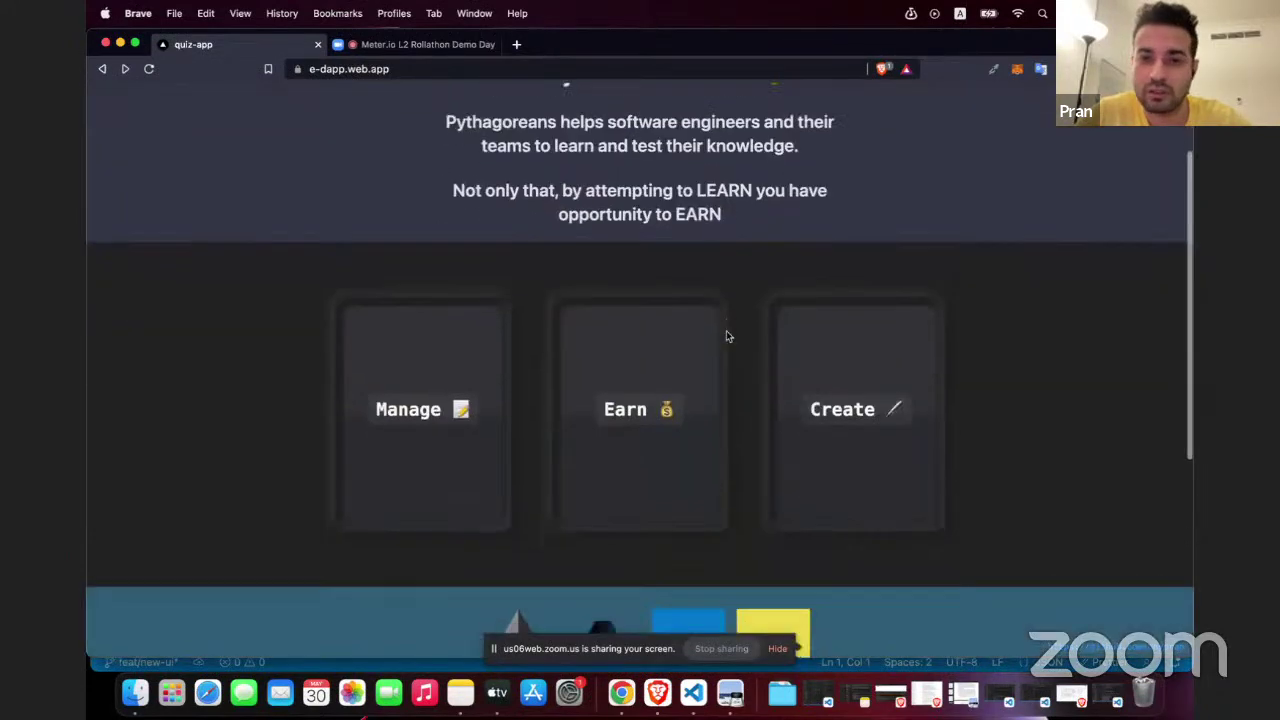
{"action": "scroll", "coordinate": [728, 337], "scroll_direction": "down", "scroll_amount": 3}
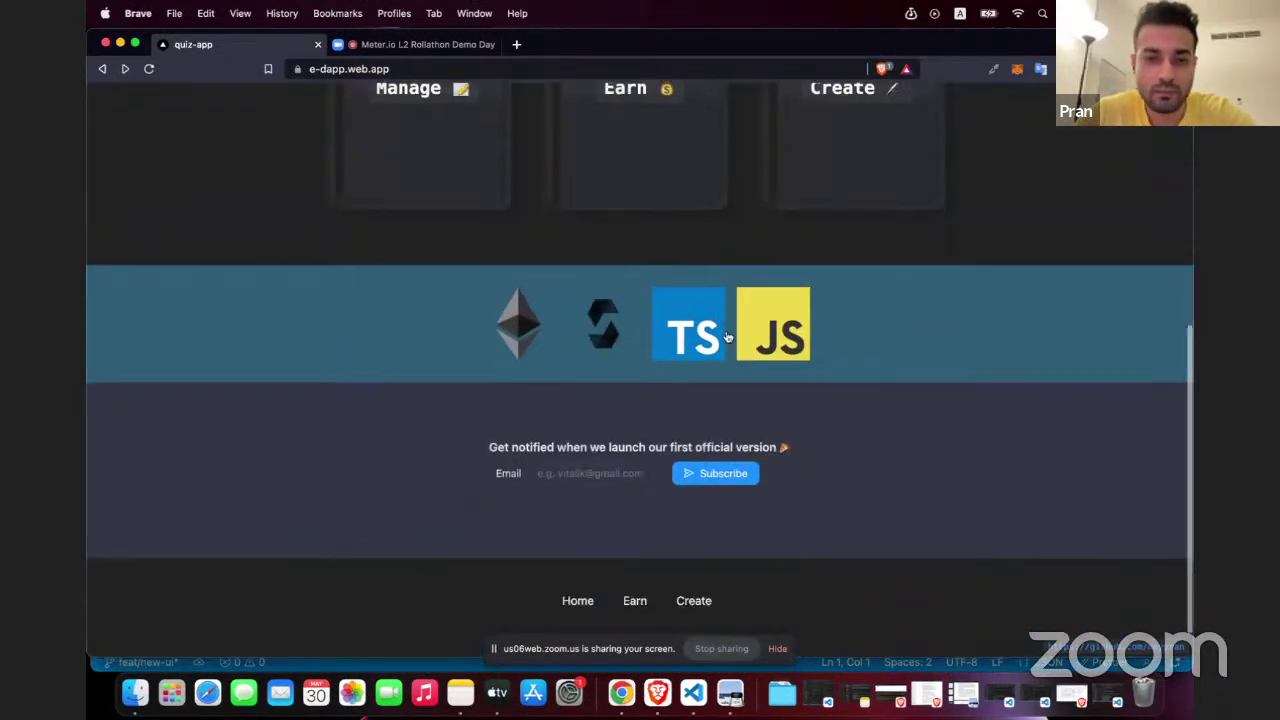
{"action": "scroll", "coordinate": [728, 338], "scroll_direction": "up", "scroll_amount": 8}
{"action": "scroll", "coordinate": [727, 335], "scroll_direction": "down", "scroll_amount": 3}
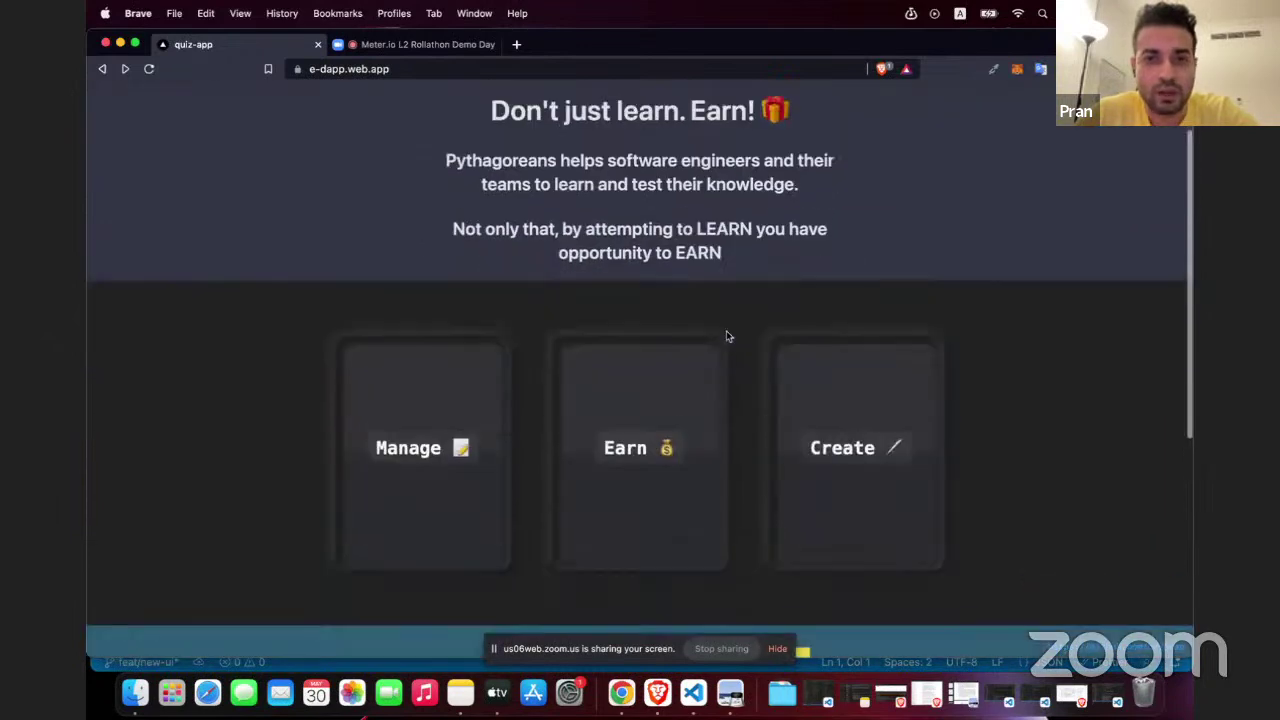
{"action": "scroll", "coordinate": [788, 250], "scroll_direction": "up", "scroll_amount": 3}
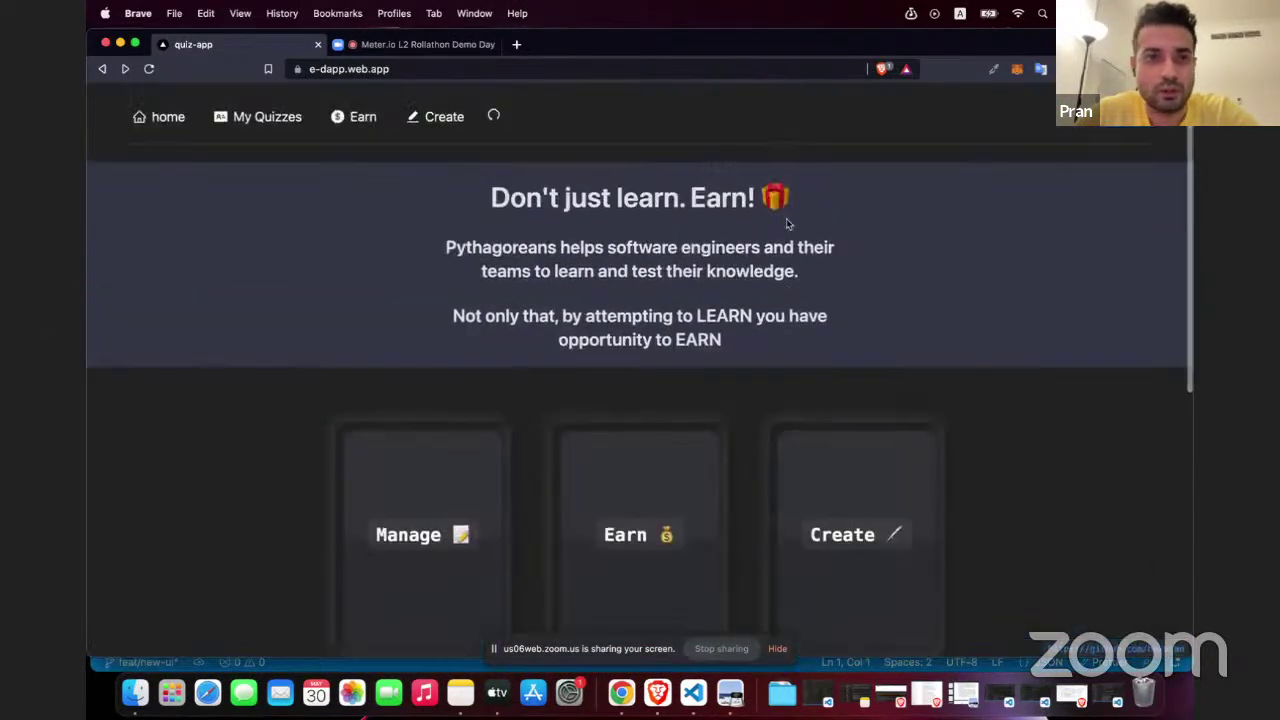
{"action": "scroll", "coordinate": [786, 218], "scroll_direction": "down", "scroll_amount": 3}
{"action": "scroll", "coordinate": [864, 218], "scroll_direction": "up", "scroll_amount": 3}
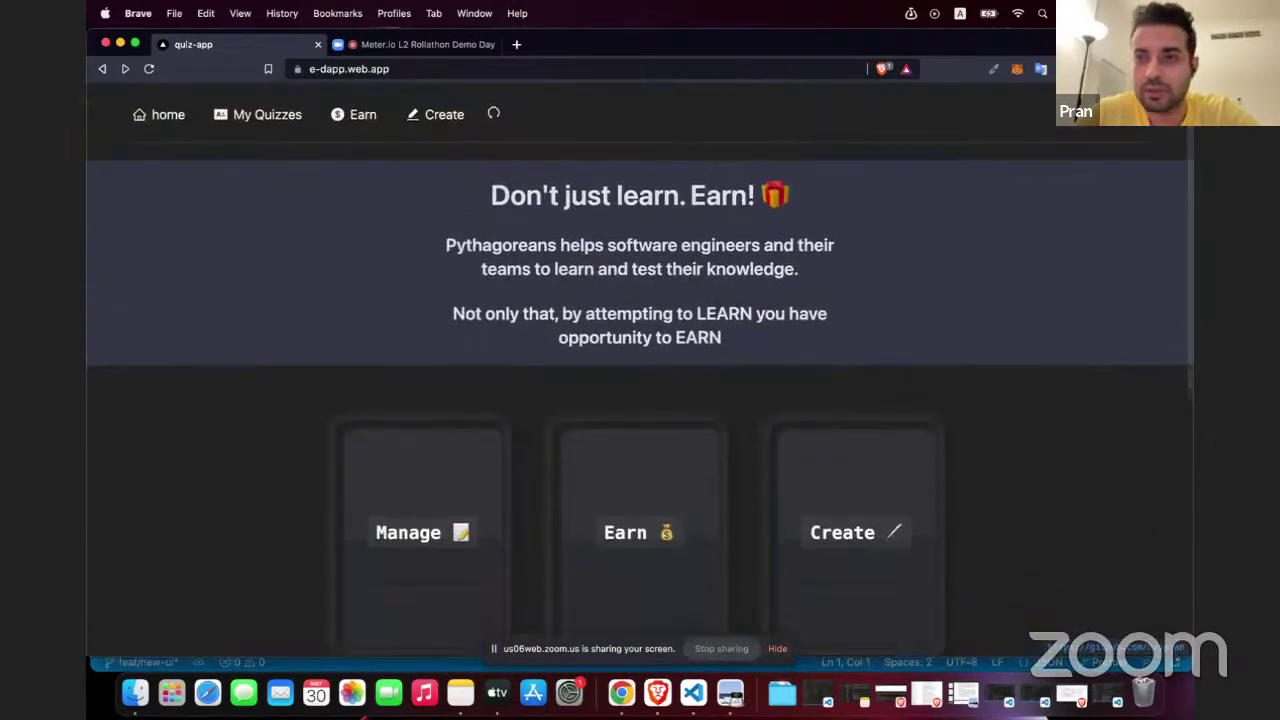
{"action": "left_click", "coordinate": [1016, 71]}
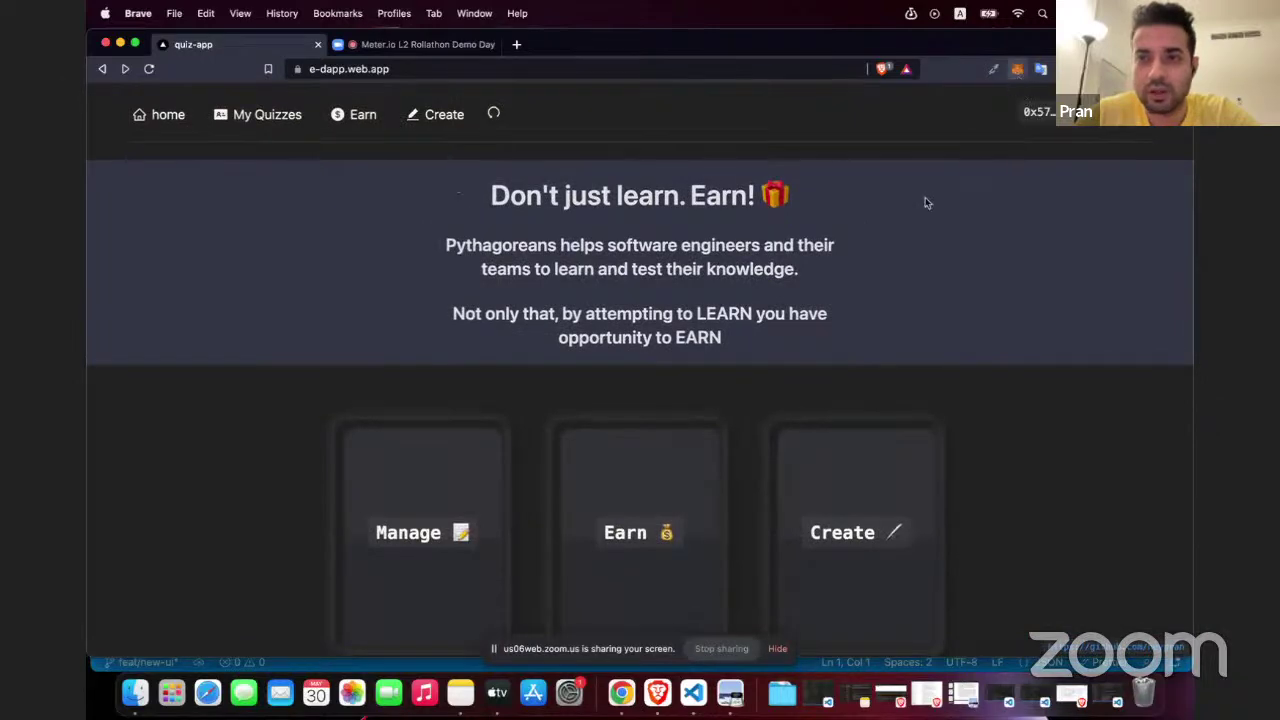
{"action": "left_click", "coordinate": [846, 254]}
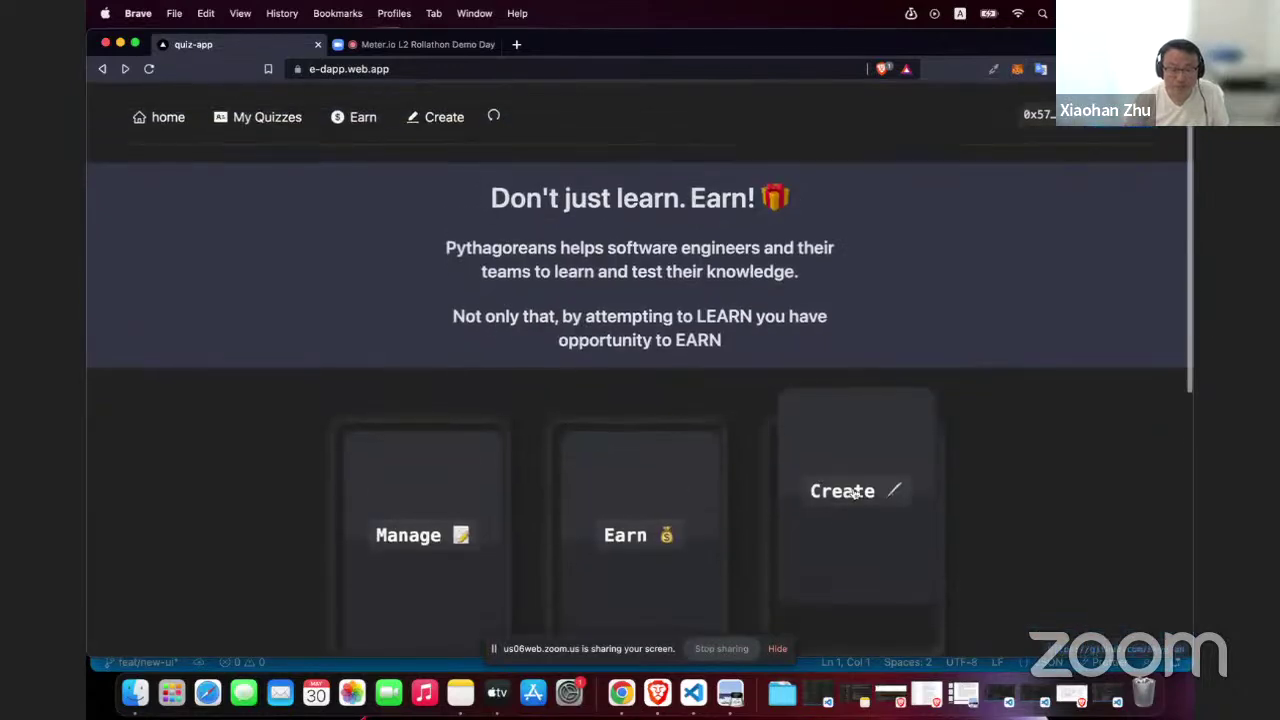
Start a new quiz and add a first blank question, noting the 4-question limit
{"action": "left_click", "coordinate": [853, 498]}
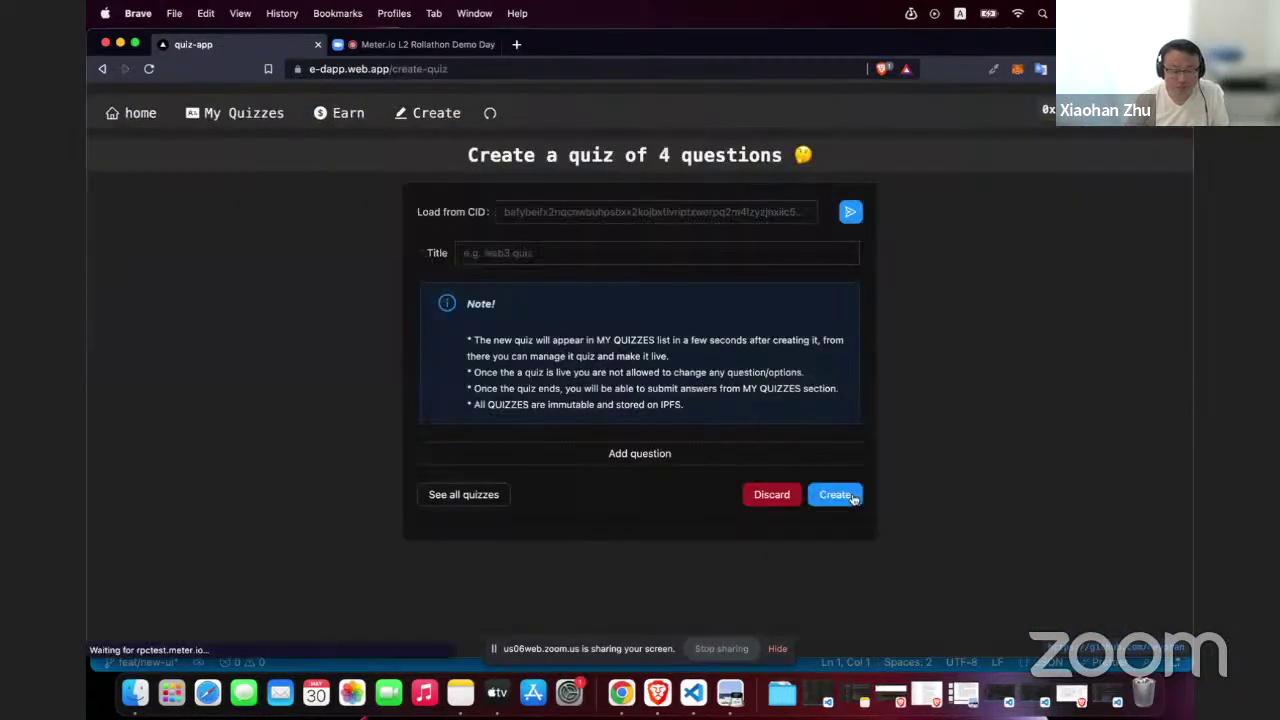
{"action": "left_click", "coordinate": [650, 256]}
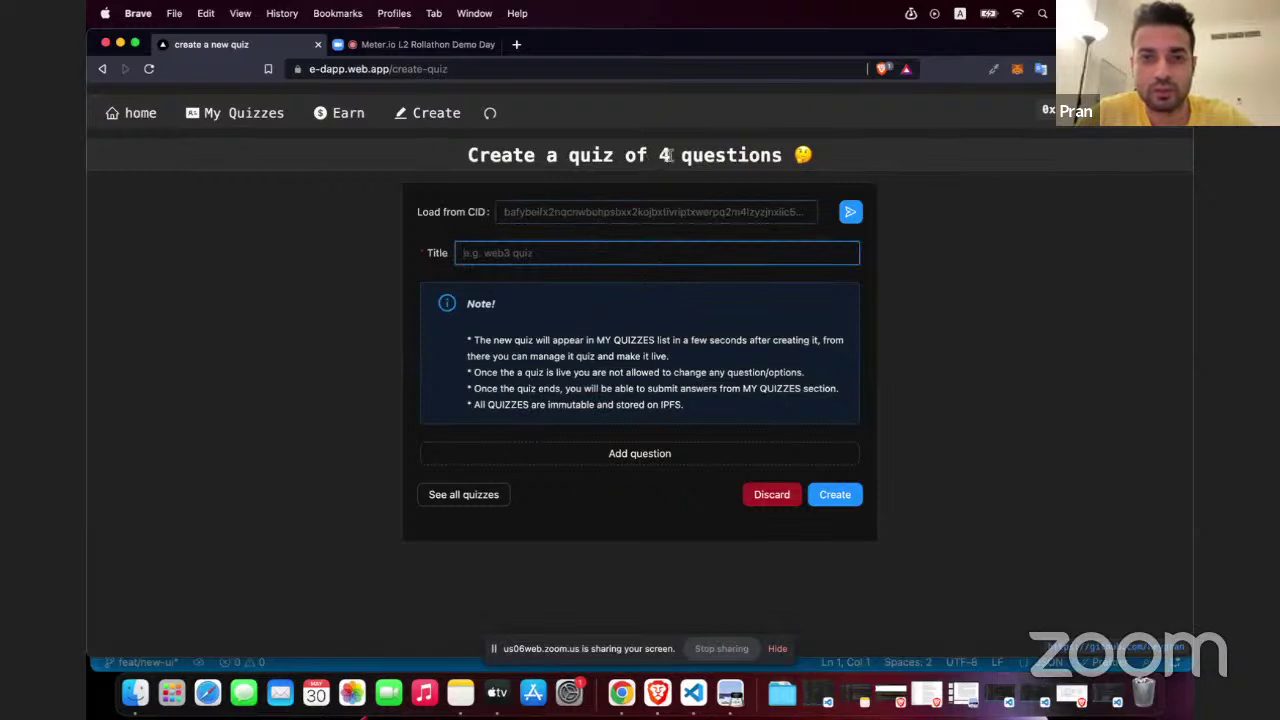
{"action": "left_click_drag", "start_coordinate": [672, 157], "coordinate": [645, 157]}
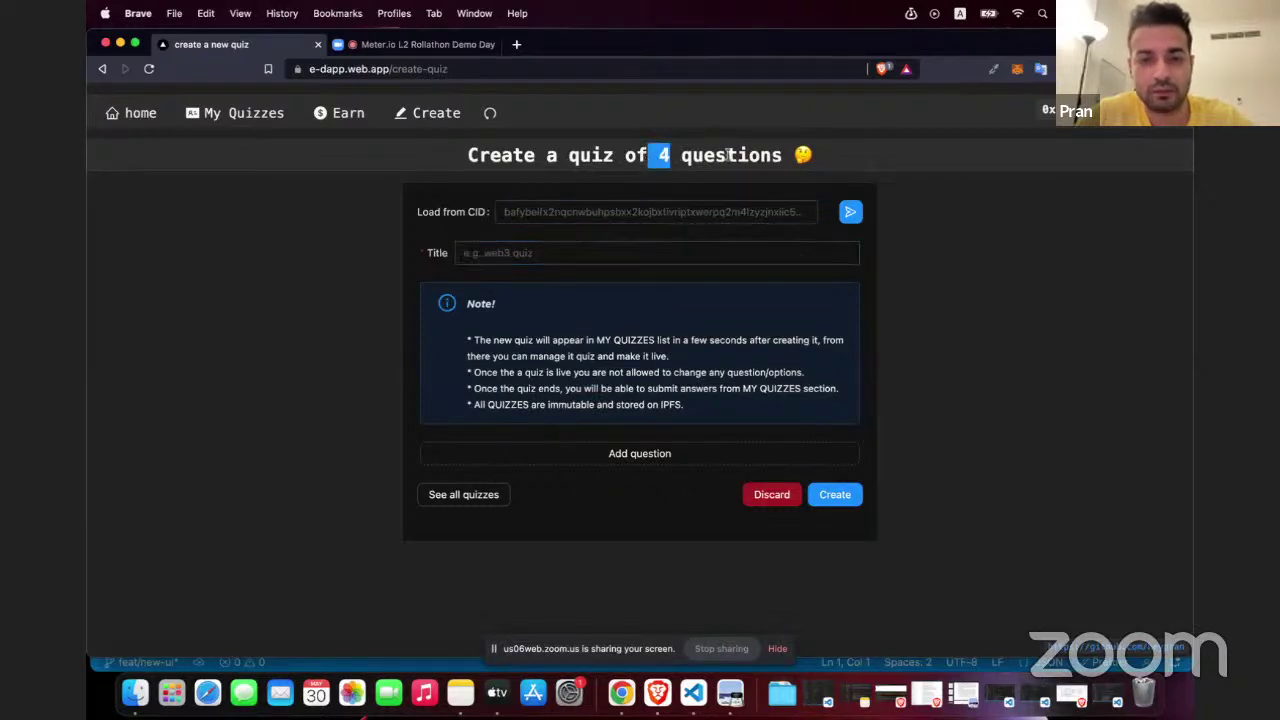
{"action": "left_click", "coordinate": [626, 452]}
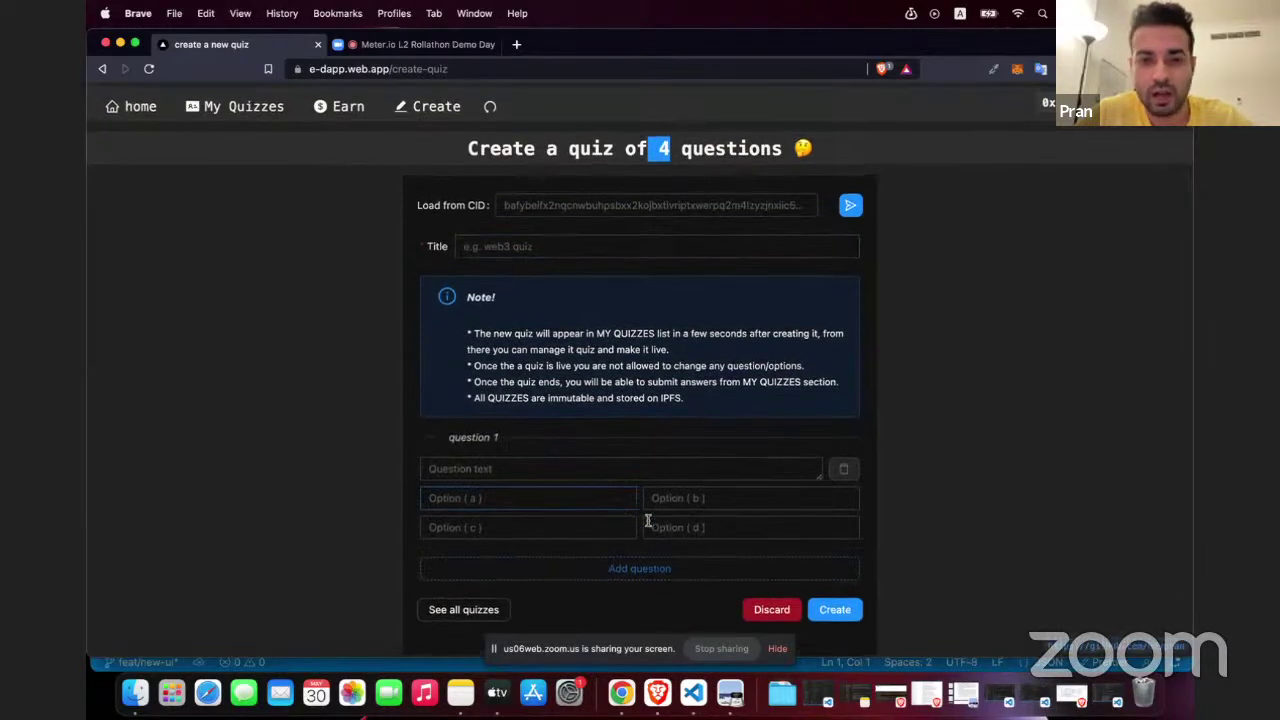
Load a previously saved quiz CID, filling the form with four Ethereum questions and options
{"action": "left_click", "coordinate": [690, 206]}
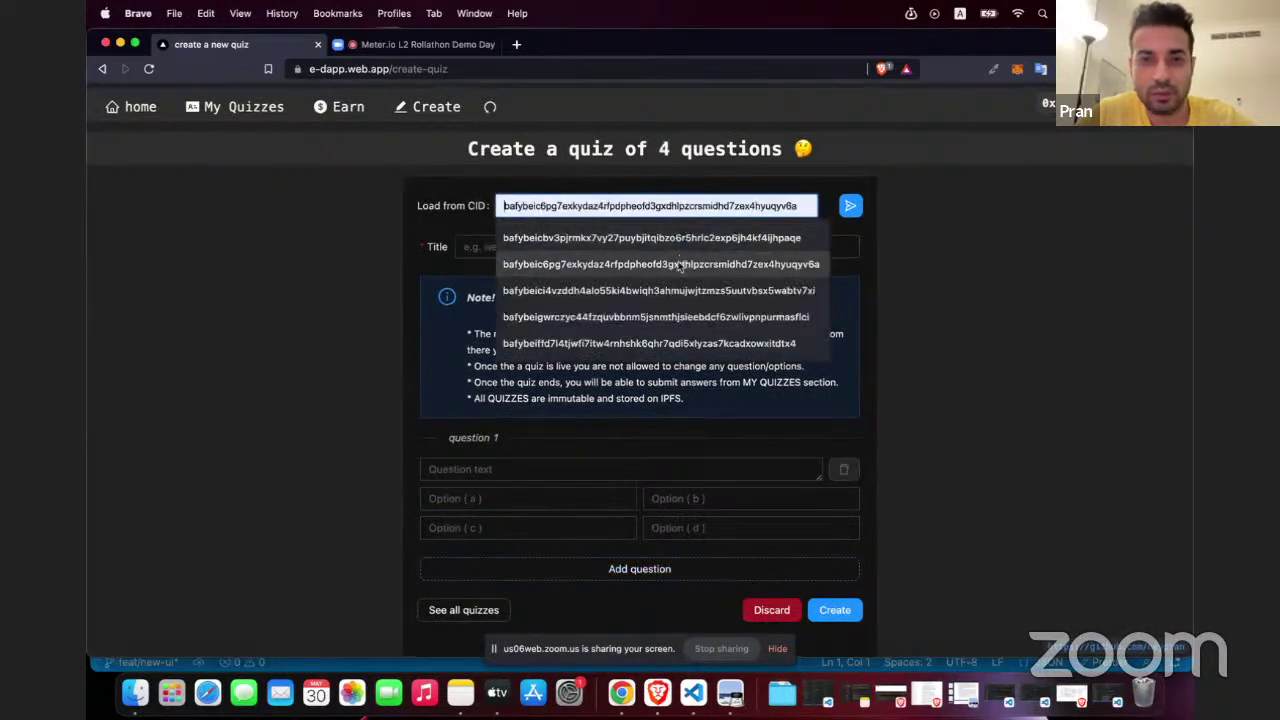
{"action": "left_click", "coordinate": [653, 240]}
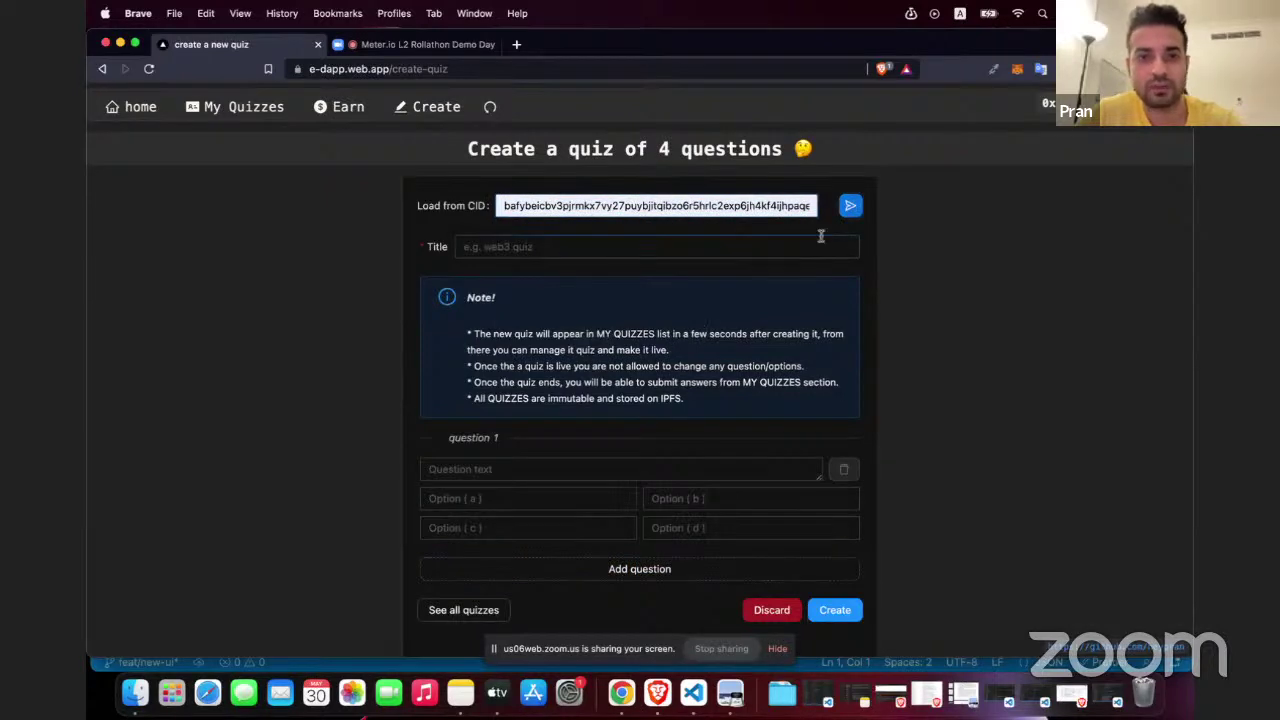
{"action": "scroll", "coordinate": [894, 300], "scroll_direction": "down", "scroll_amount": 1}
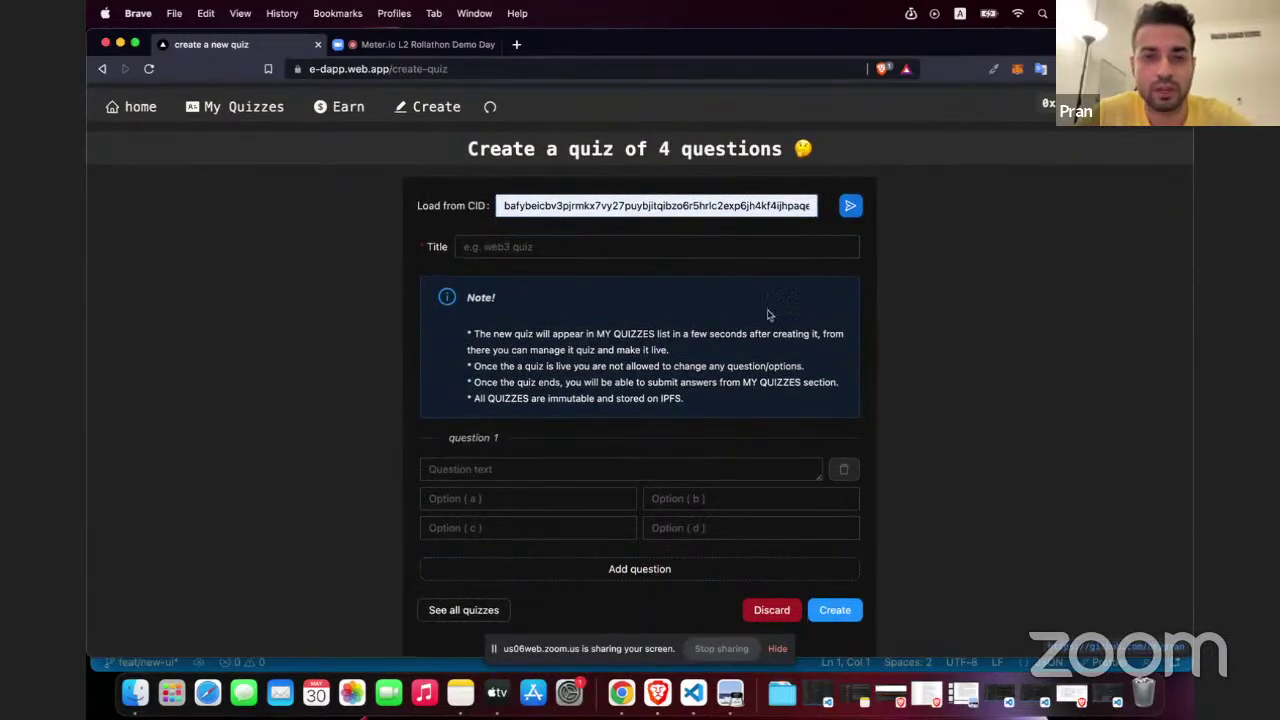
{"action": "scroll", "coordinate": [703, 350], "scroll_direction": "down", "scroll_amount": 2}
{"action": "scroll", "coordinate": [700, 349], "scroll_direction": "down", "scroll_amount": 5}
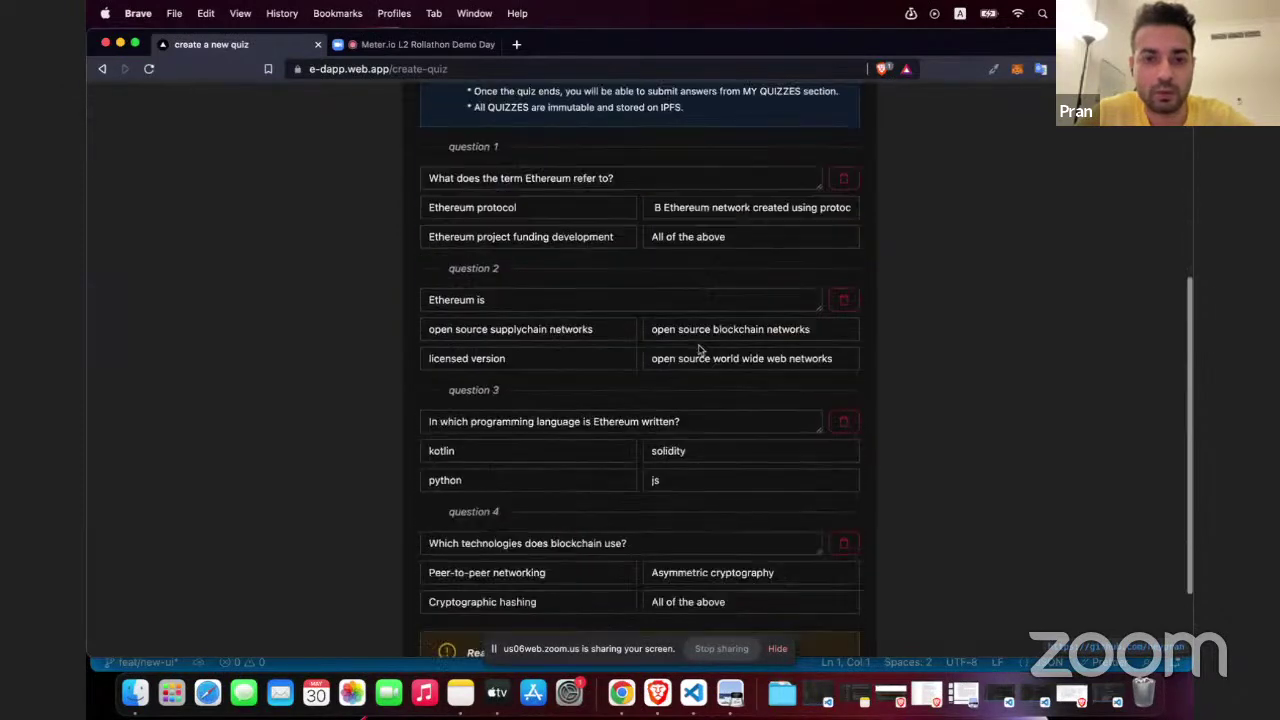
{"action": "scroll", "coordinate": [697, 343], "scroll_direction": "up", "scroll_amount": 10}
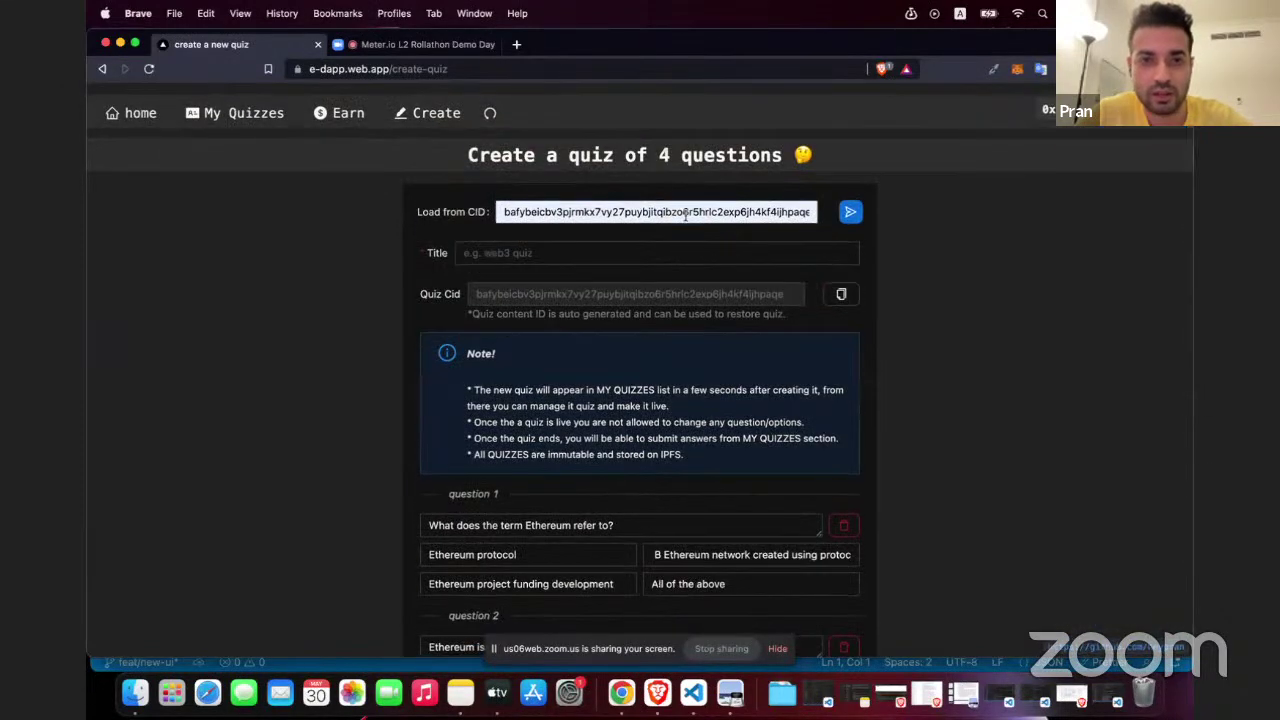
{"action": "scroll", "coordinate": [647, 298], "scroll_direction": "down", "scroll_amount": 5}
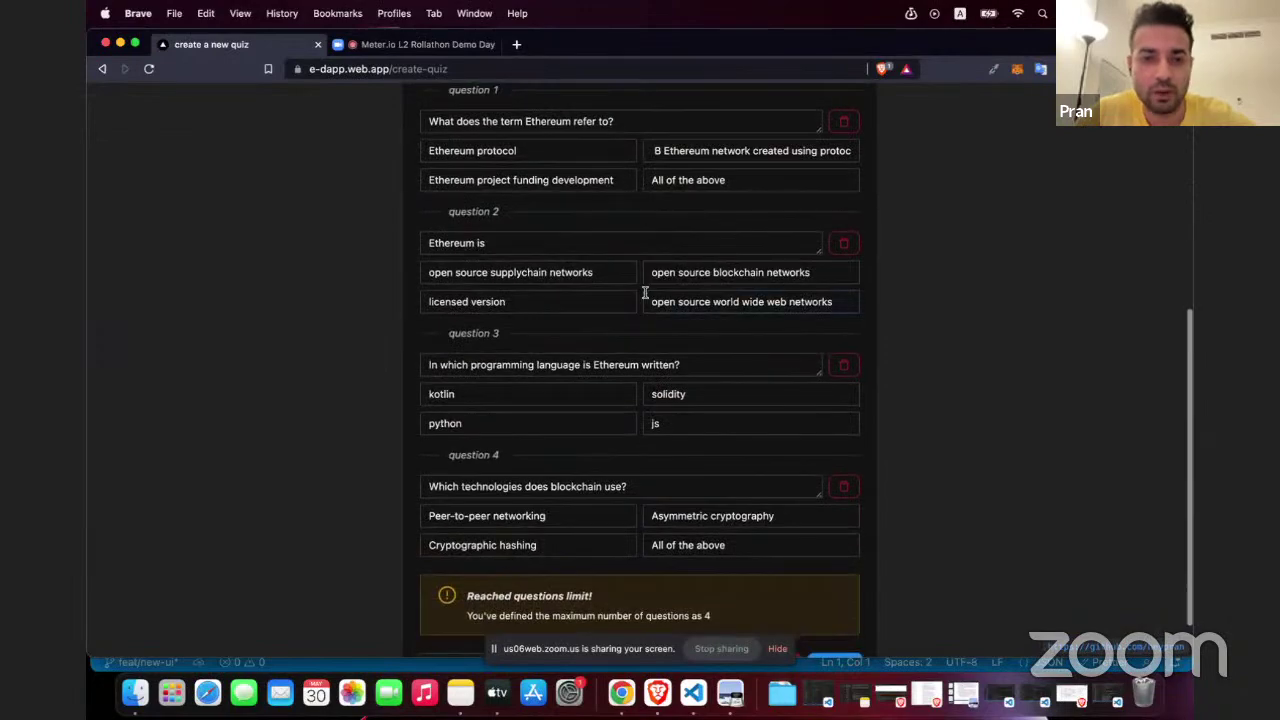
{"action": "scroll", "coordinate": [645, 297], "scroll_direction": "up", "scroll_amount": 4}
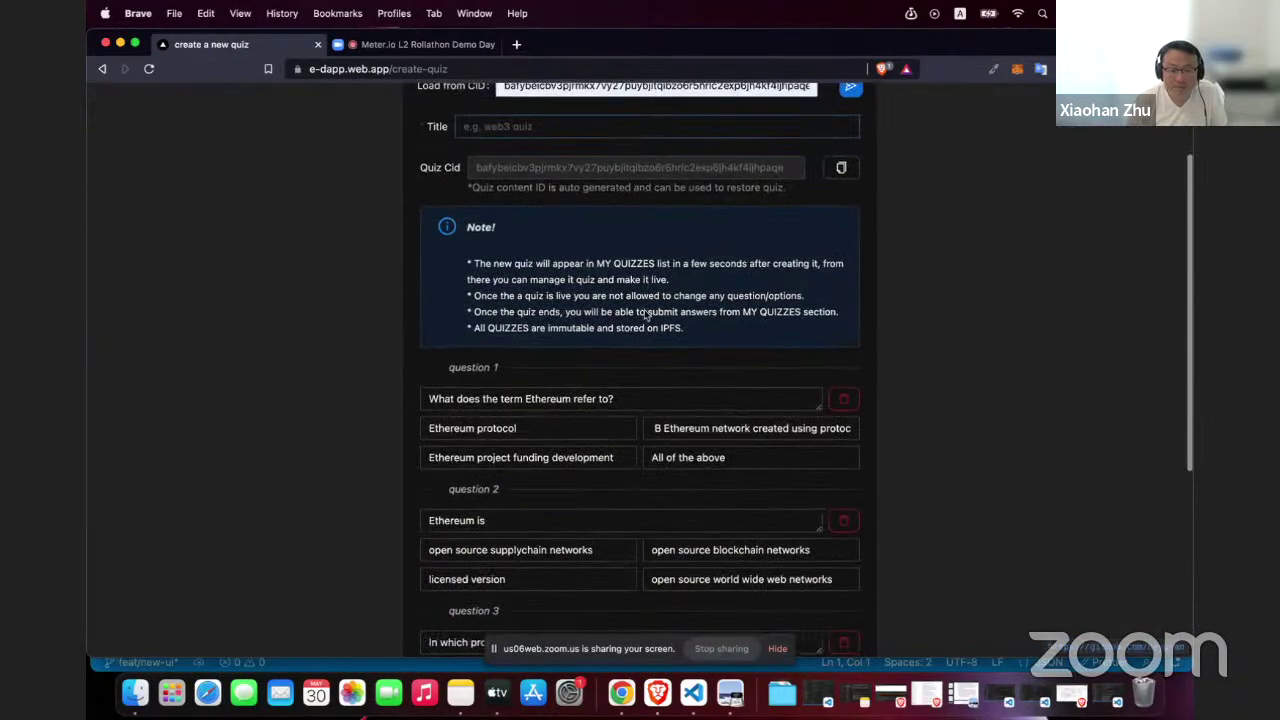
{"action": "scroll", "coordinate": [645, 297], "scroll_direction": "down", "scroll_amount": 5}
{"action": "scroll", "coordinate": [642, 346], "scroll_direction": "up", "scroll_amount": 6}
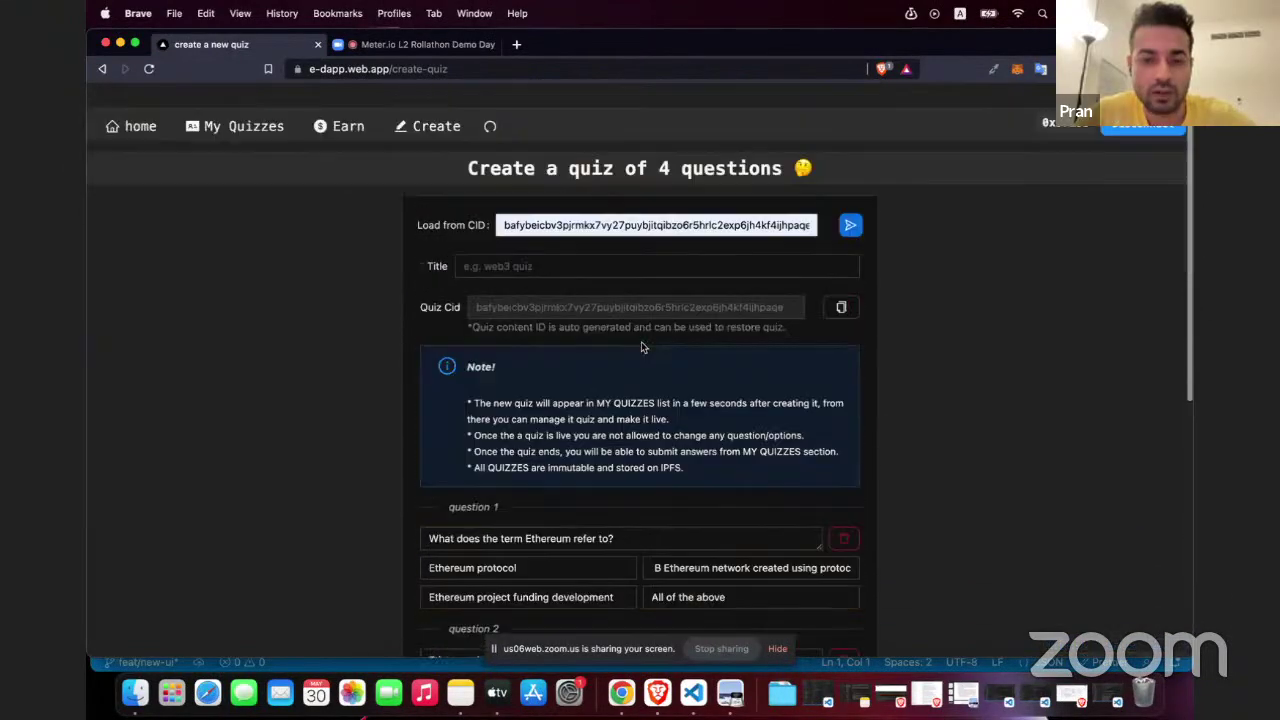
Review the 'Ethereum New' quiz form and create it, uploading it to web3.storage
{"action": "left_click", "coordinate": [568, 250]}
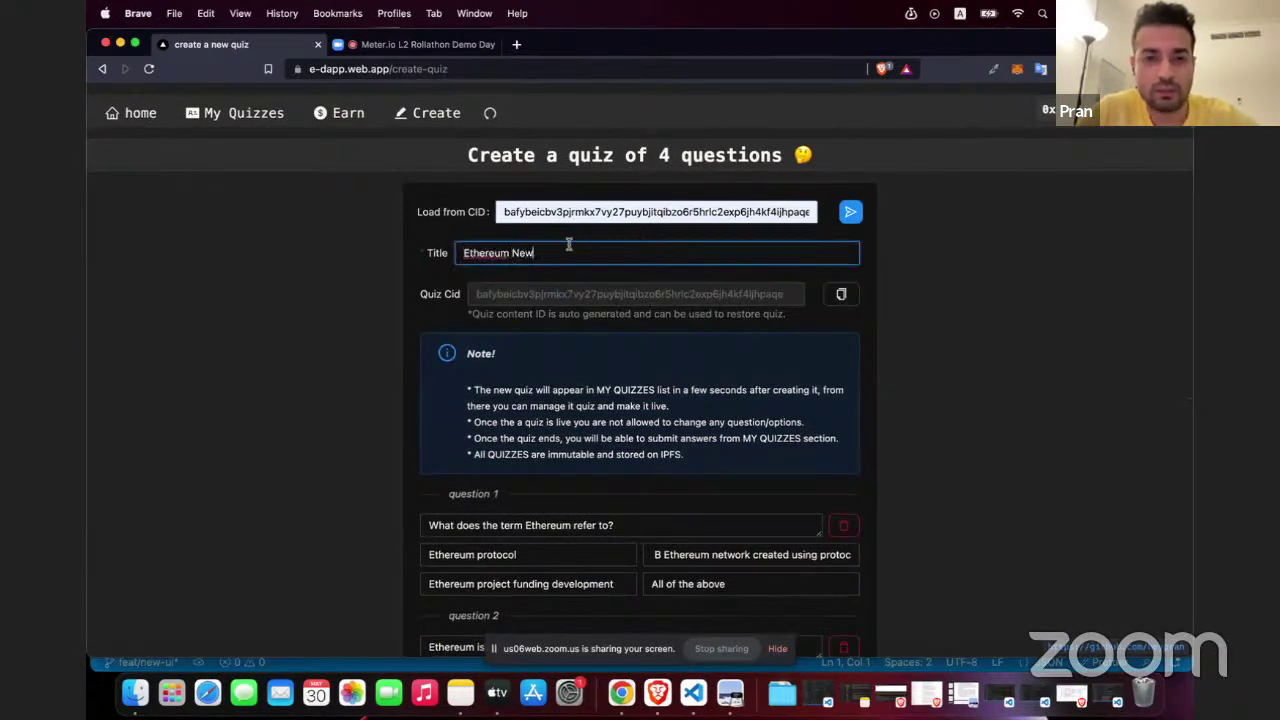
{"action": "scroll", "coordinate": [589, 306], "scroll_direction": "down", "scroll_amount": 6}
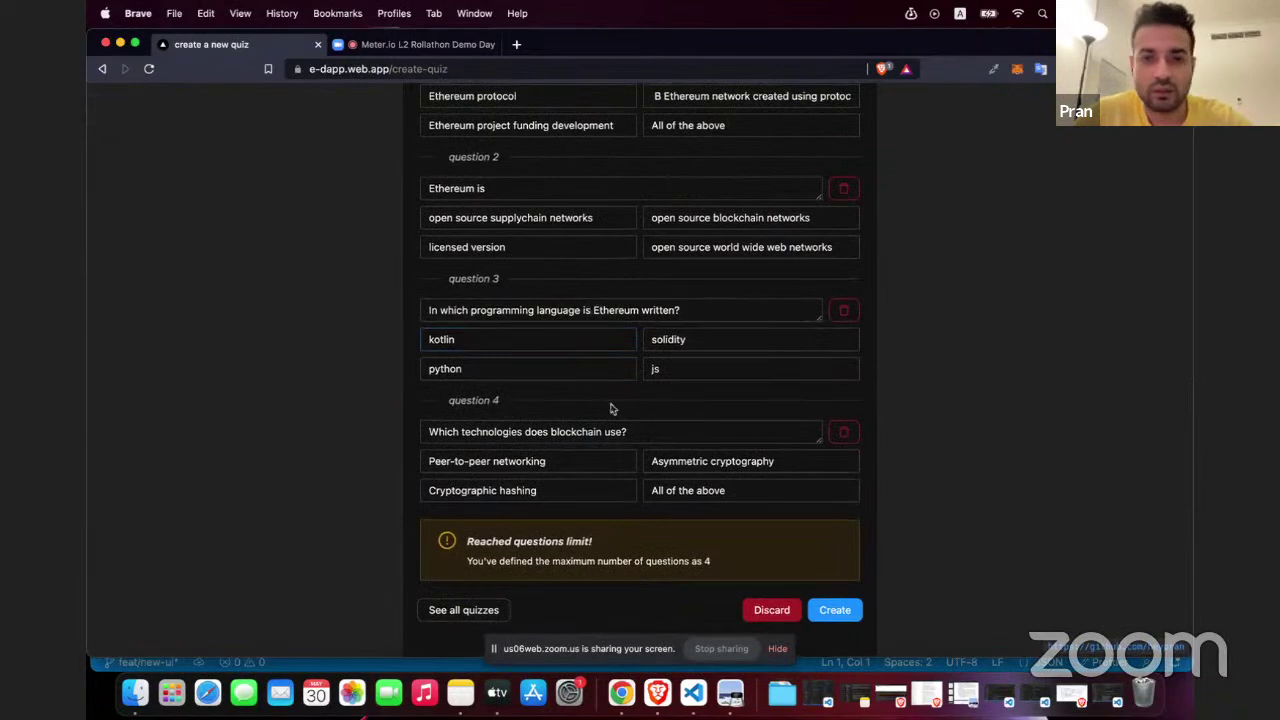
{"action": "scroll", "coordinate": [612, 408], "scroll_direction": "up", "scroll_amount": 5}
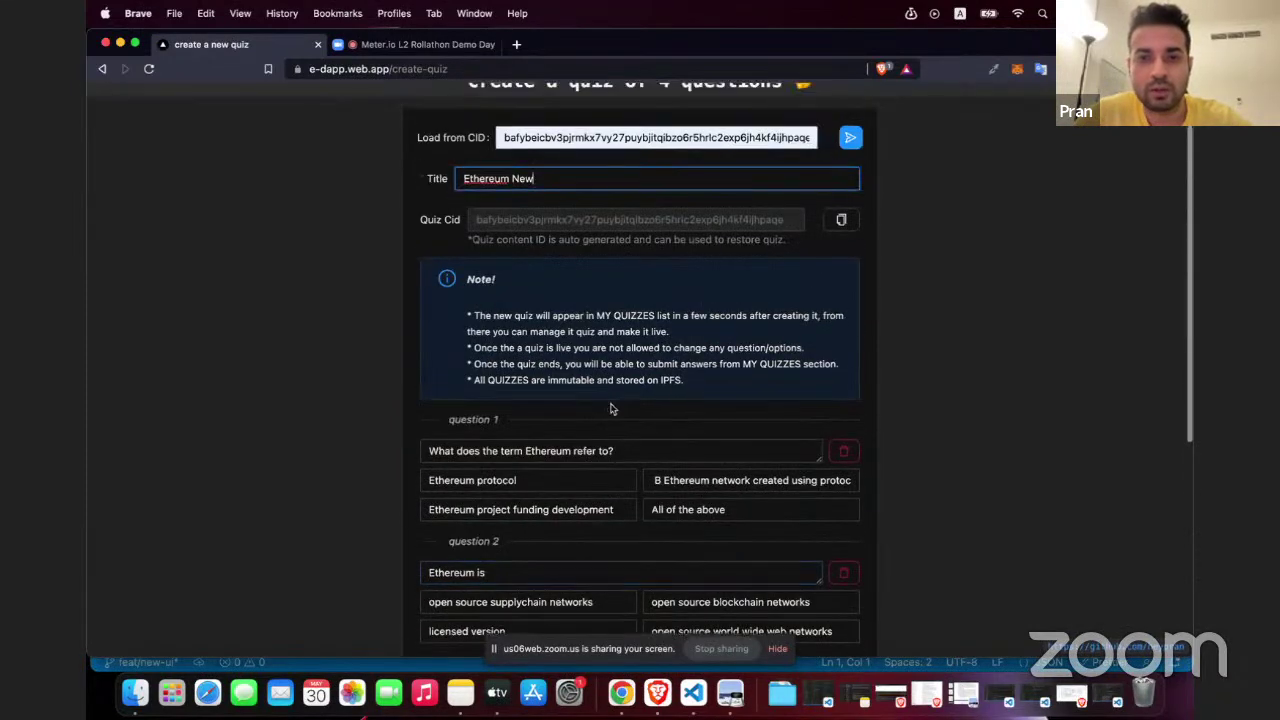
{"action": "scroll", "coordinate": [612, 408], "scroll_direction": "down", "scroll_amount": 5}
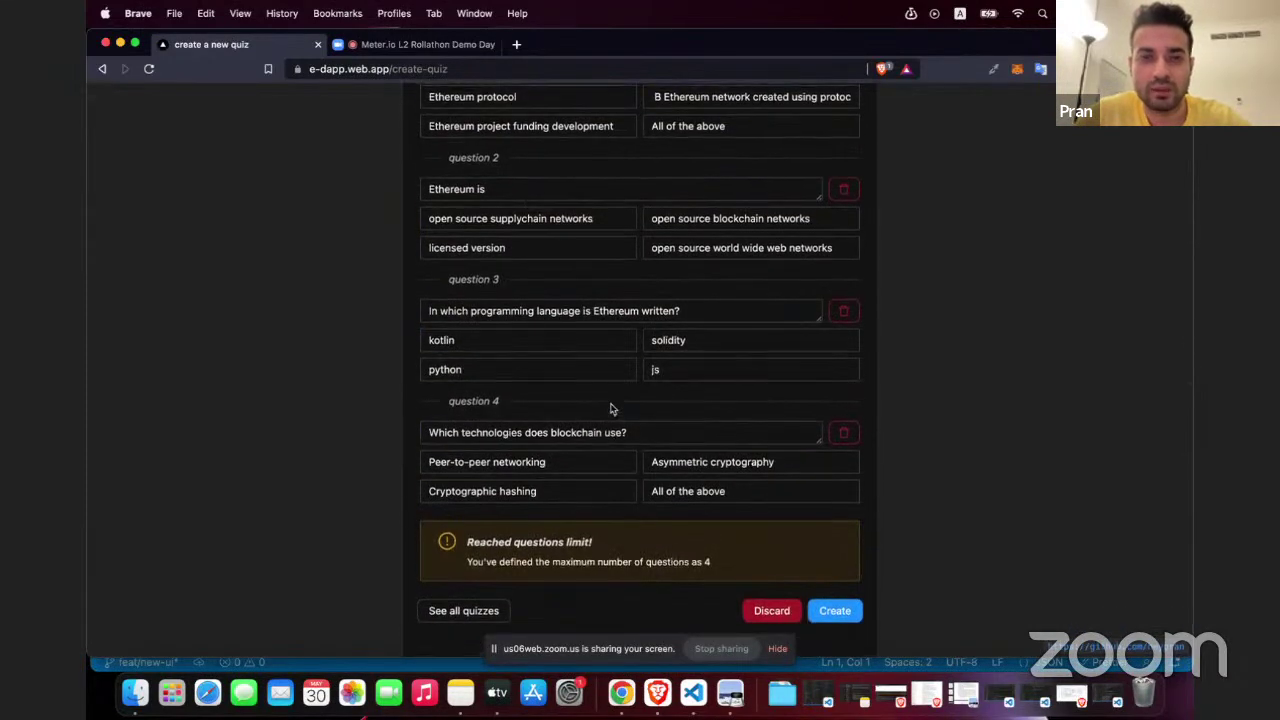
{"action": "scroll", "coordinate": [612, 408], "scroll_direction": "up", "scroll_amount": 1}
{"action": "left_click", "coordinate": [608, 381]}
{"action": "scroll", "coordinate": [608, 383], "scroll_direction": "down", "scroll_amount": 1}
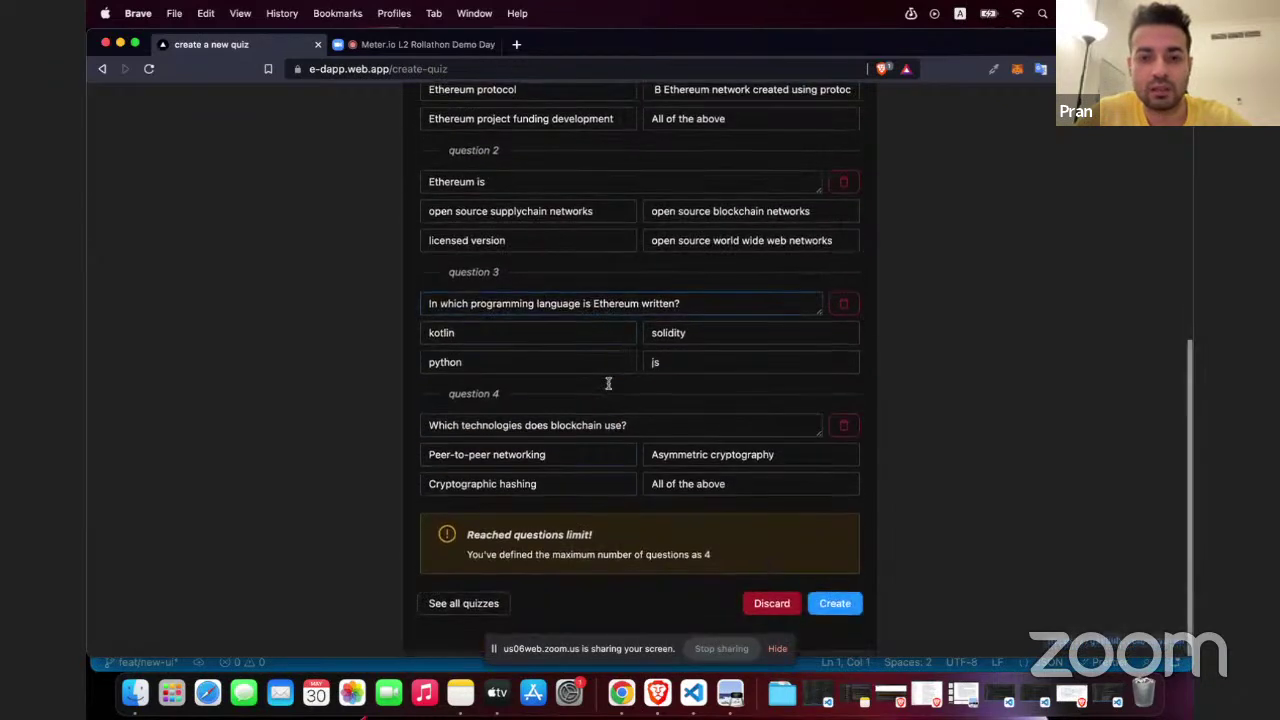
{"action": "left_click", "coordinate": [840, 612]}
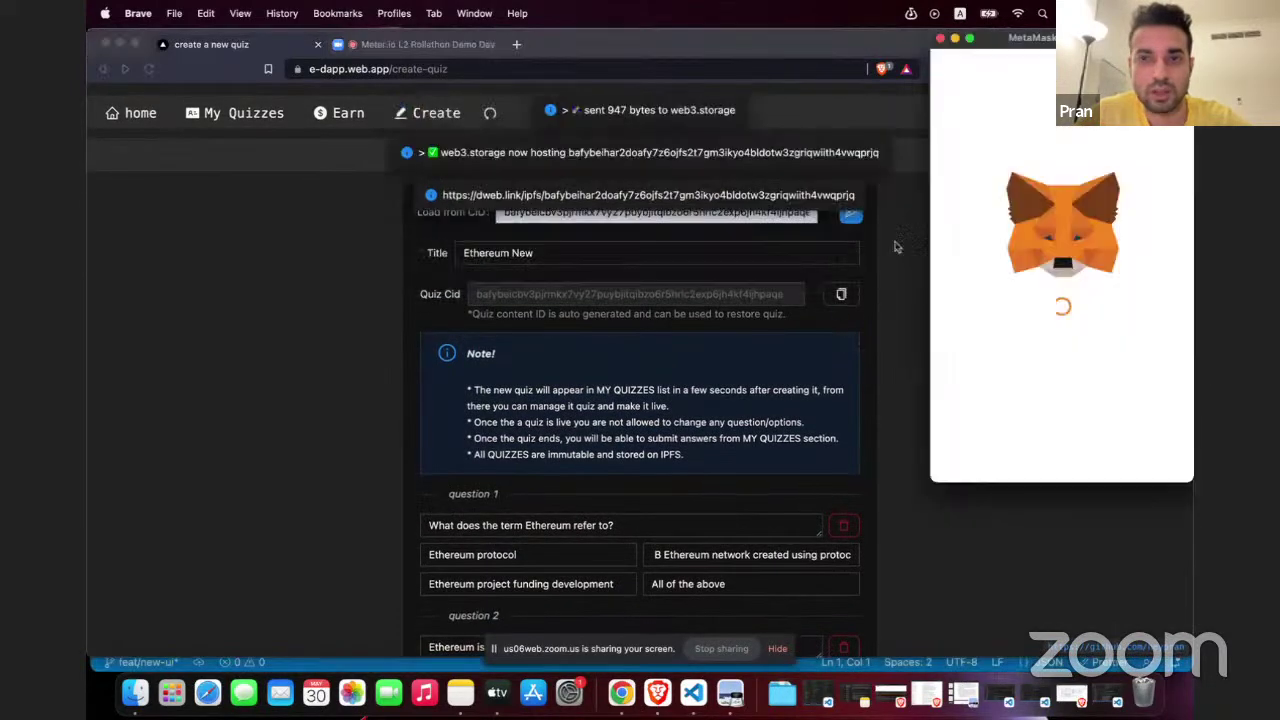
Approve the ~0.12 MTR quiz-creation transaction in MetaMask, check the wallet, and reload the dApp
{"action": "scroll", "coordinate": [1107, 457], "scroll_direction": "down", "scroll_amount": 2}
{"action": "scroll", "coordinate": [1107, 457], "scroll_direction": "down", "scroll_amount": 1}
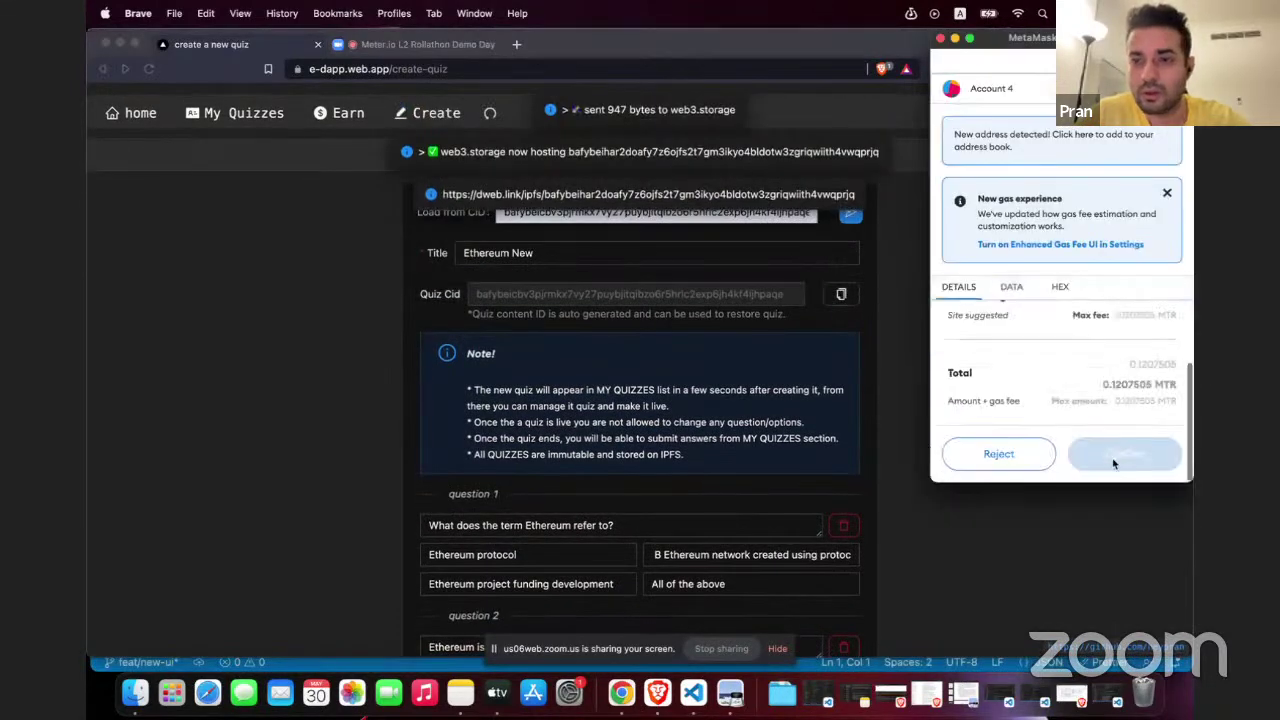
{"action": "left_click", "coordinate": [1115, 462]}
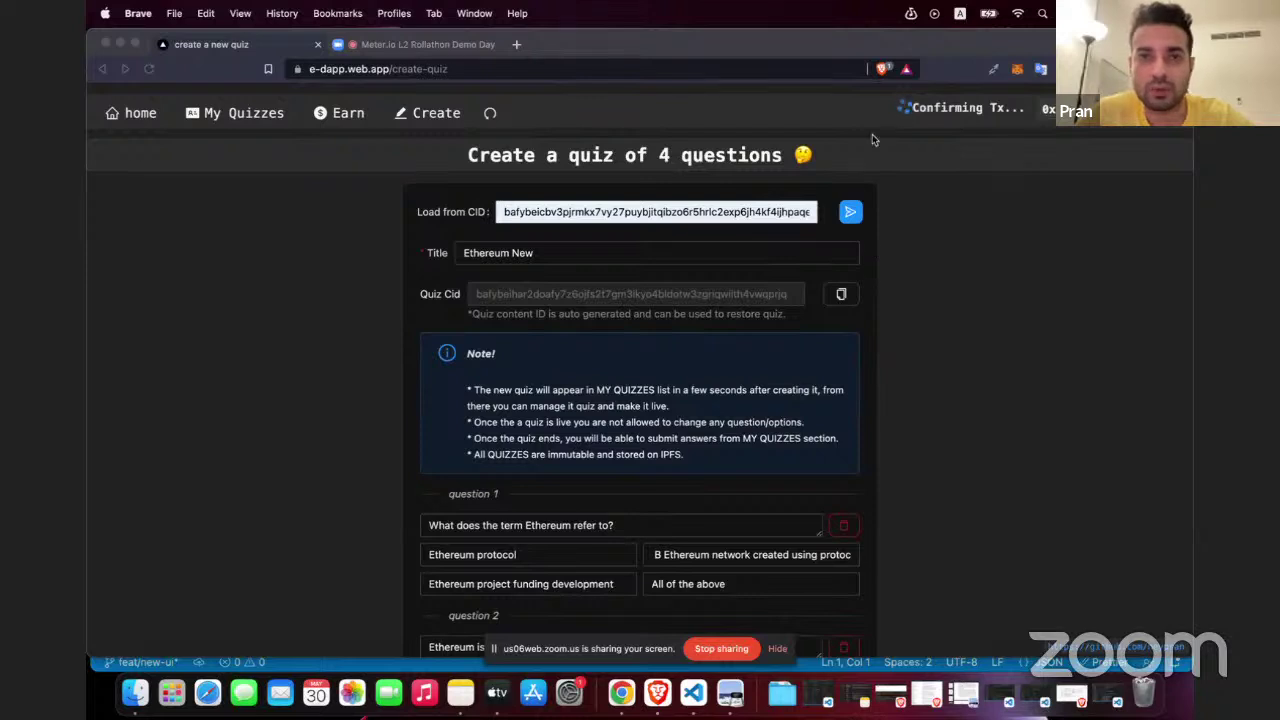
{"action": "left_click", "coordinate": [1017, 68]}
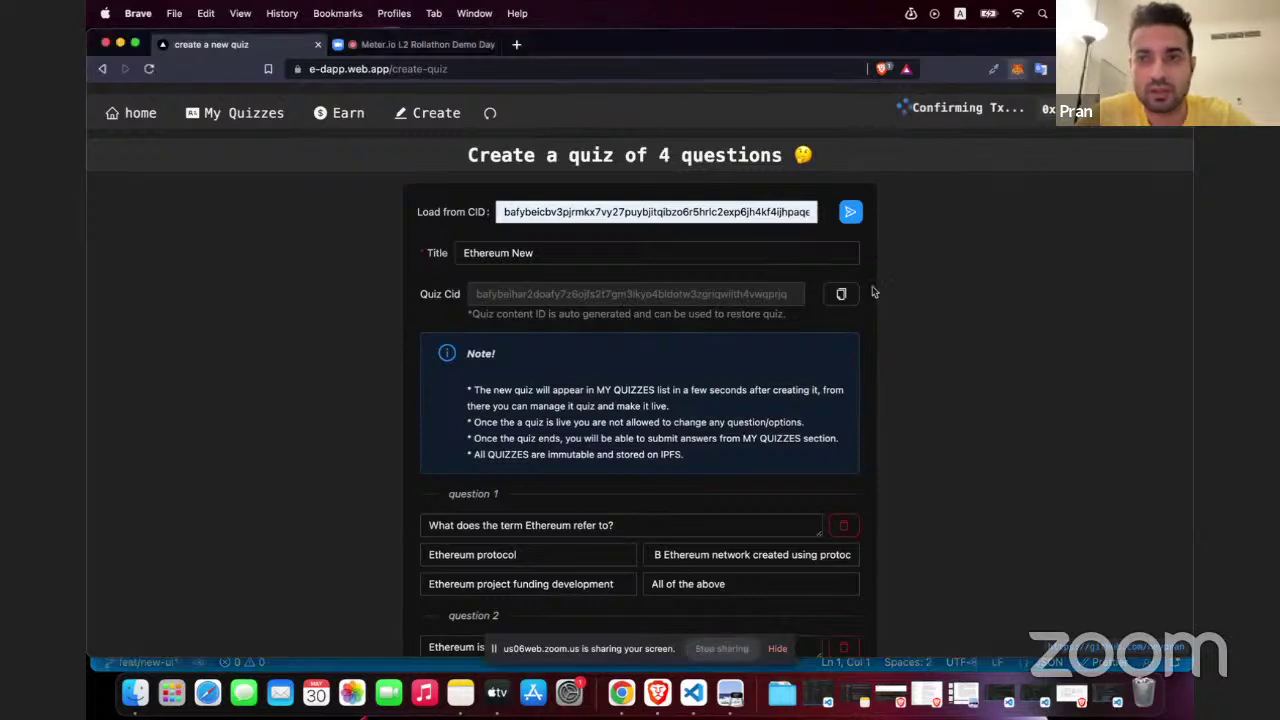
{"action": "left_click", "coordinate": [1034, 246]}
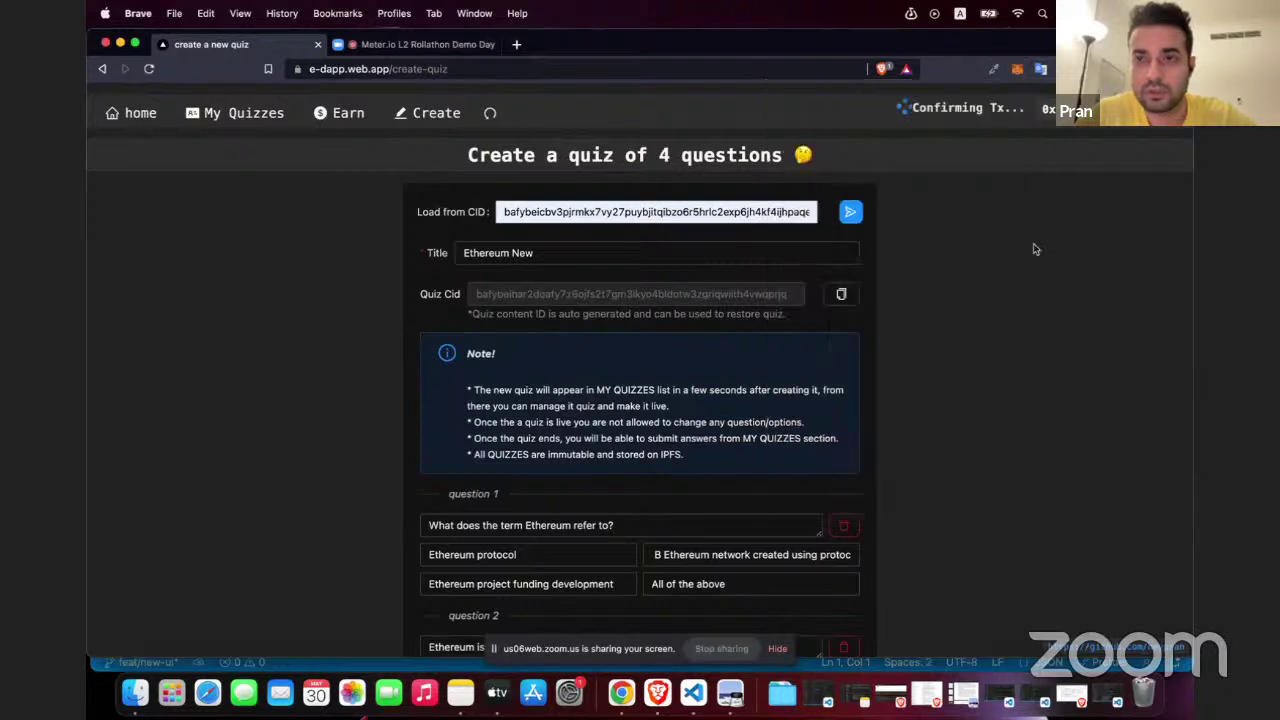
{"action": "key", "text": "super+r"}
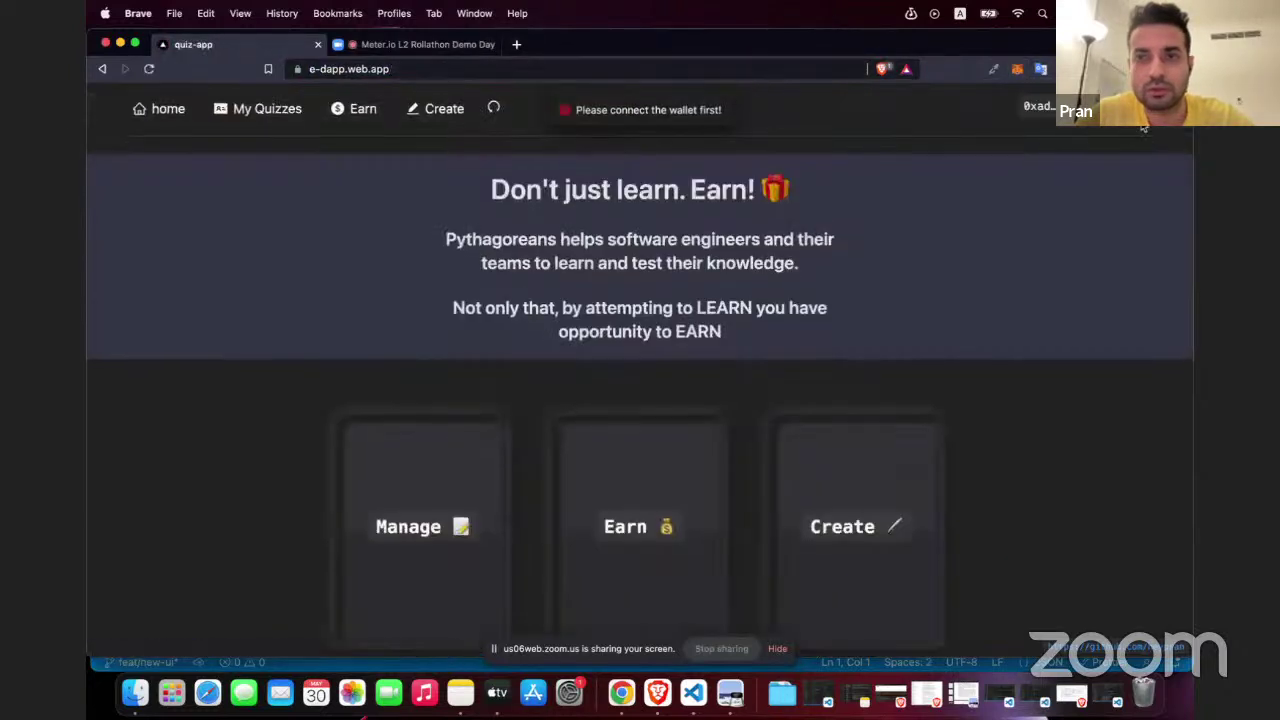
Open the inactive 'Ethereum New' quiz (0 participants) from My Quizzes for management
{"action": "left_click", "coordinate": [1017, 68]}
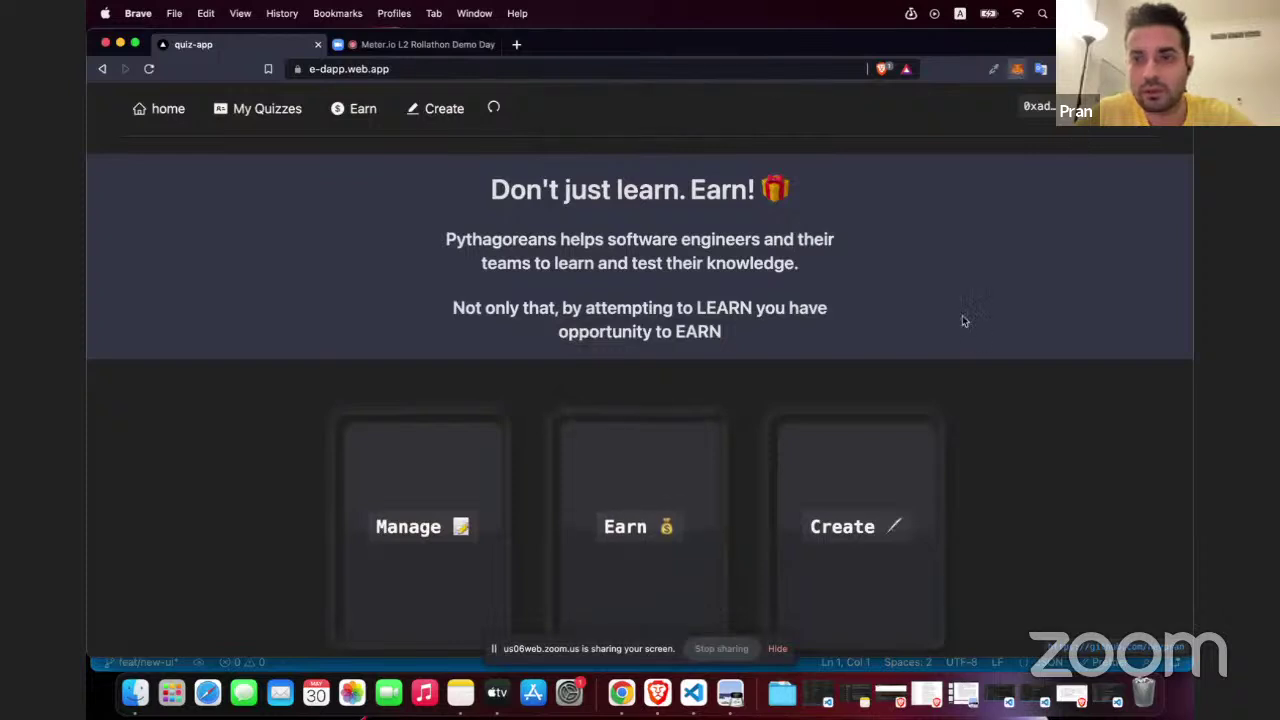
{"action": "scroll", "coordinate": [909, 420], "scroll_direction": "down", "scroll_amount": 1}
{"action": "left_click", "coordinate": [556, 345]}
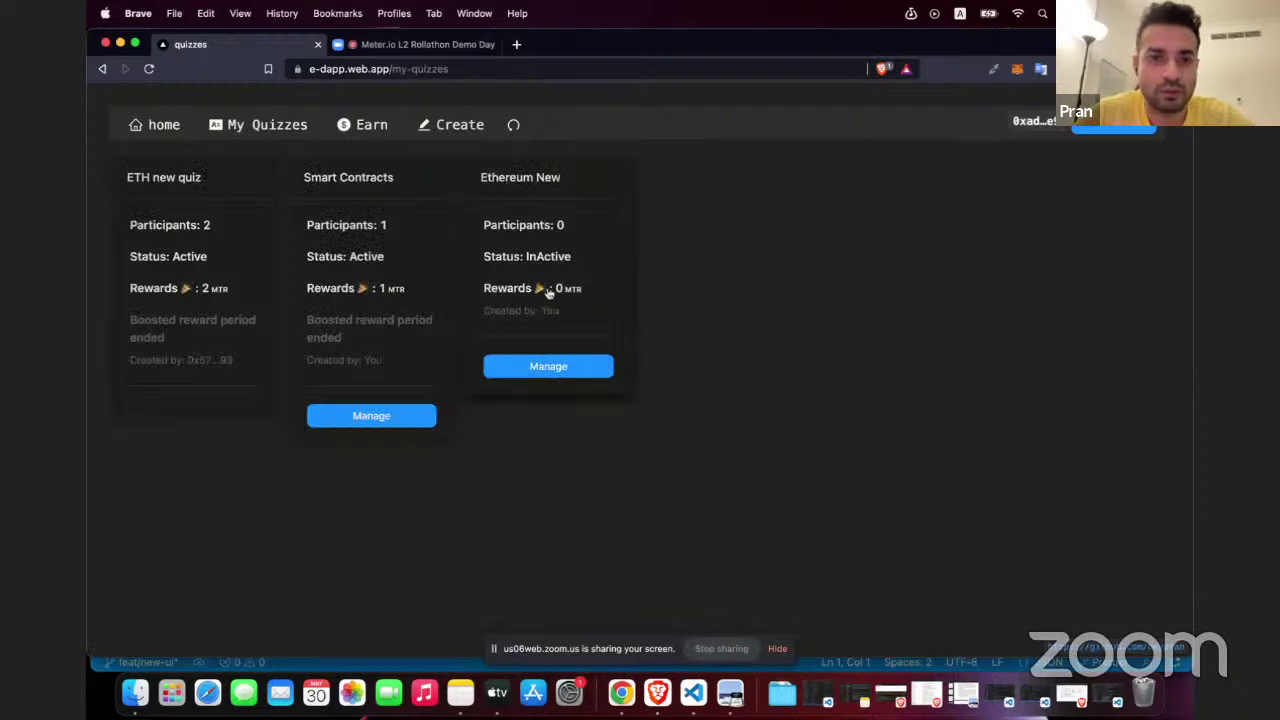
{"action": "left_click", "coordinate": [548, 367]}
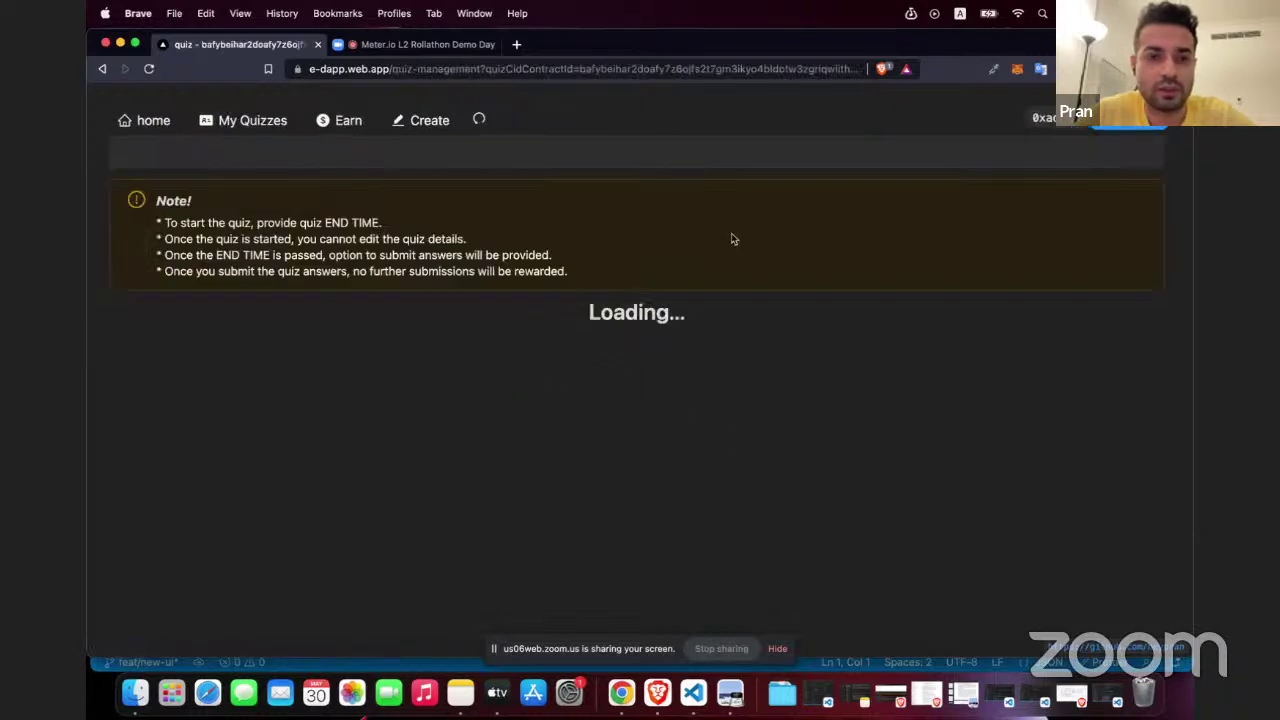
Scroll through the 'Ethereum New' management page showing InActive status, empty reward, end-time and answer fields
{"action": "scroll", "coordinate": [710, 373], "scroll_direction": "down", "scroll_amount": 10}
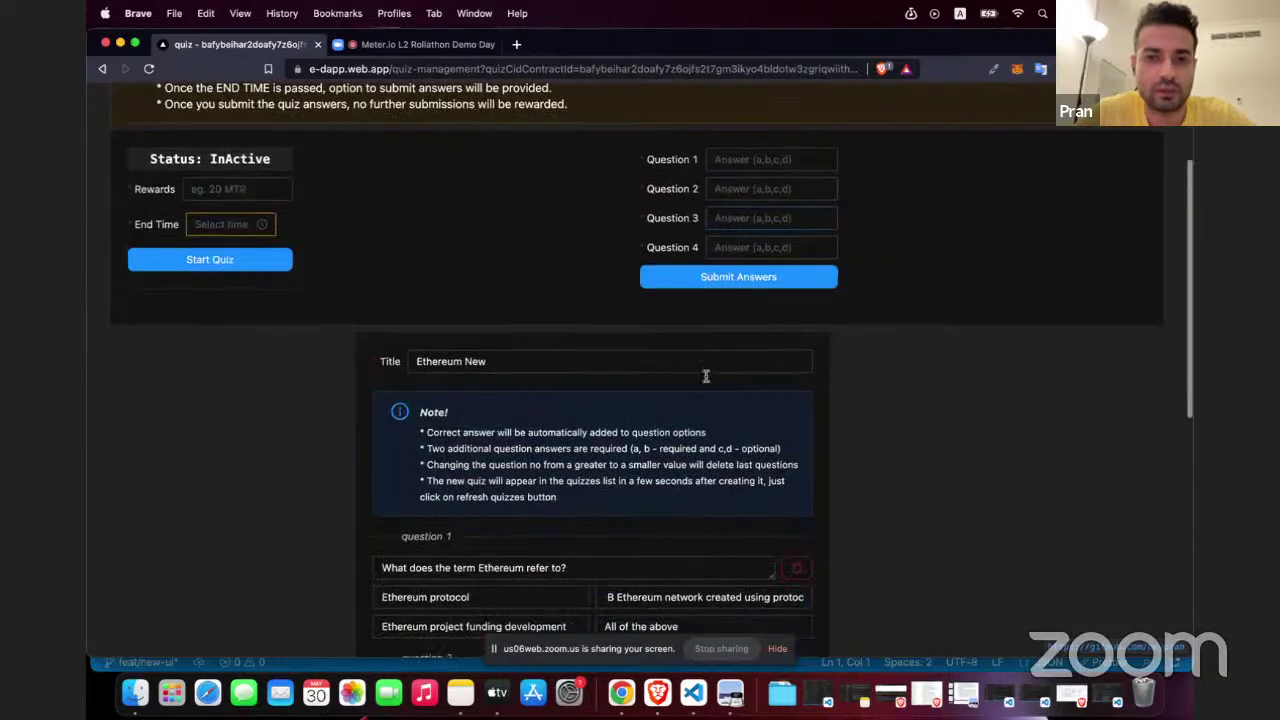
{"action": "scroll", "coordinate": [706, 376], "scroll_direction": "up", "scroll_amount": 5}
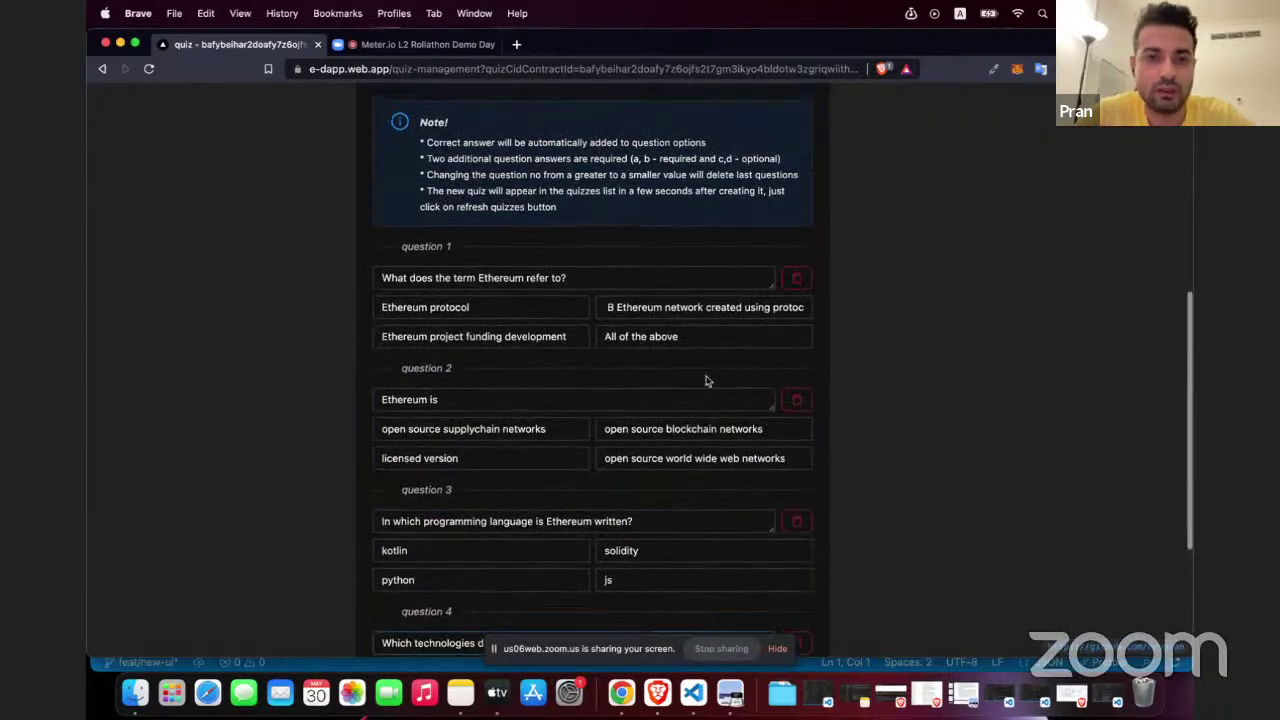
{"action": "scroll", "coordinate": [706, 376], "scroll_direction": "up", "scroll_amount": 3}
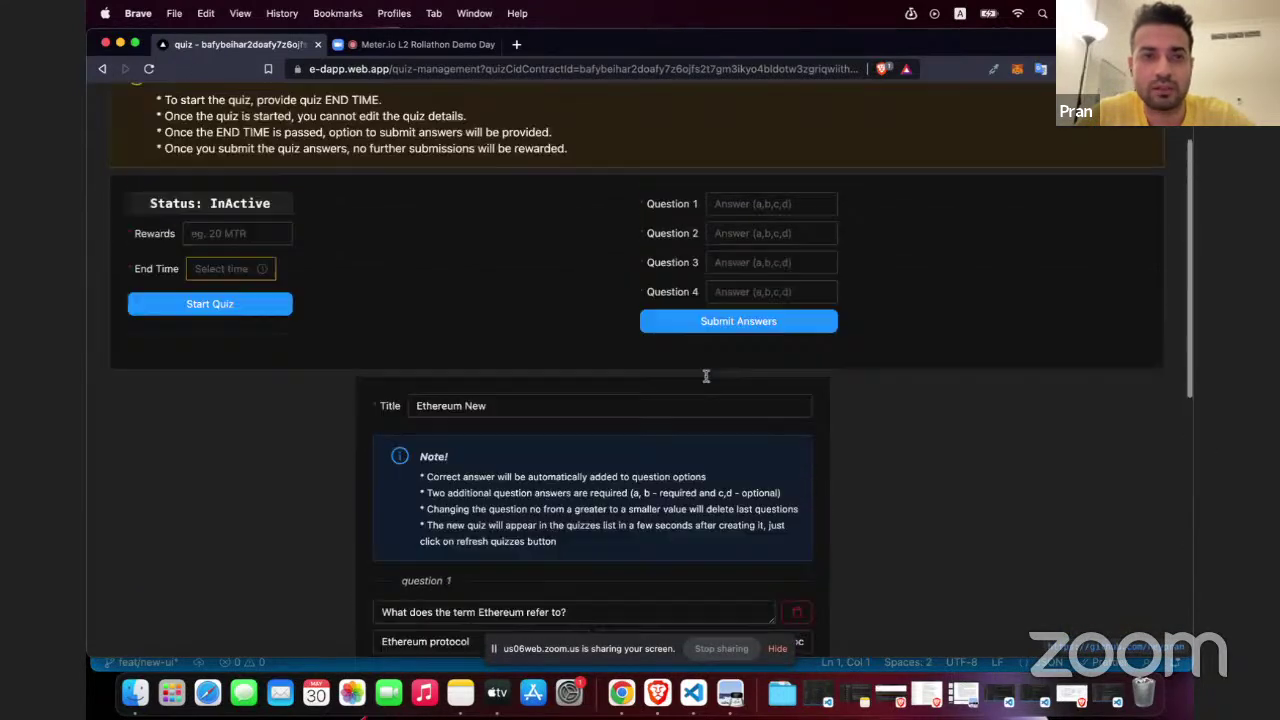
{"action": "scroll", "coordinate": [697, 400], "scroll_direction": "up", "scroll_amount": 3}
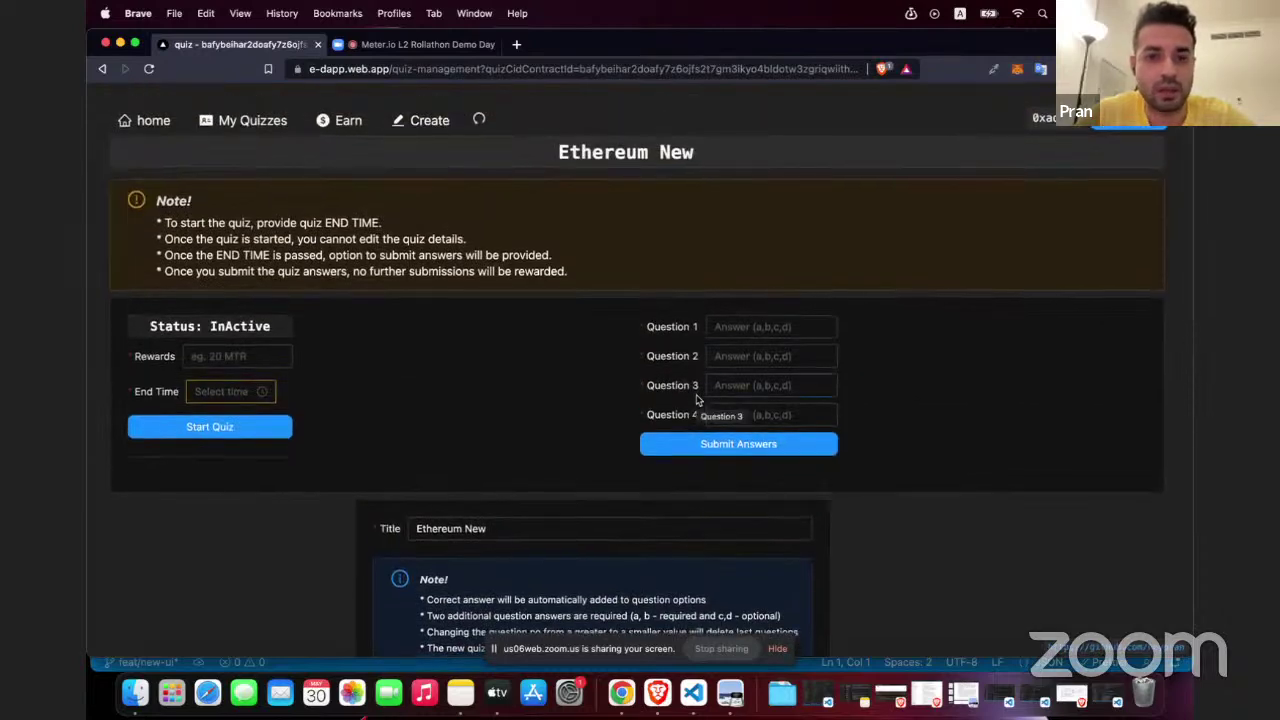
{"action": "scroll", "coordinate": [697, 400], "scroll_direction": "down", "scroll_amount": 10}
{"action": "scroll", "coordinate": [694, 394], "scroll_direction": "up", "scroll_amount": 10}
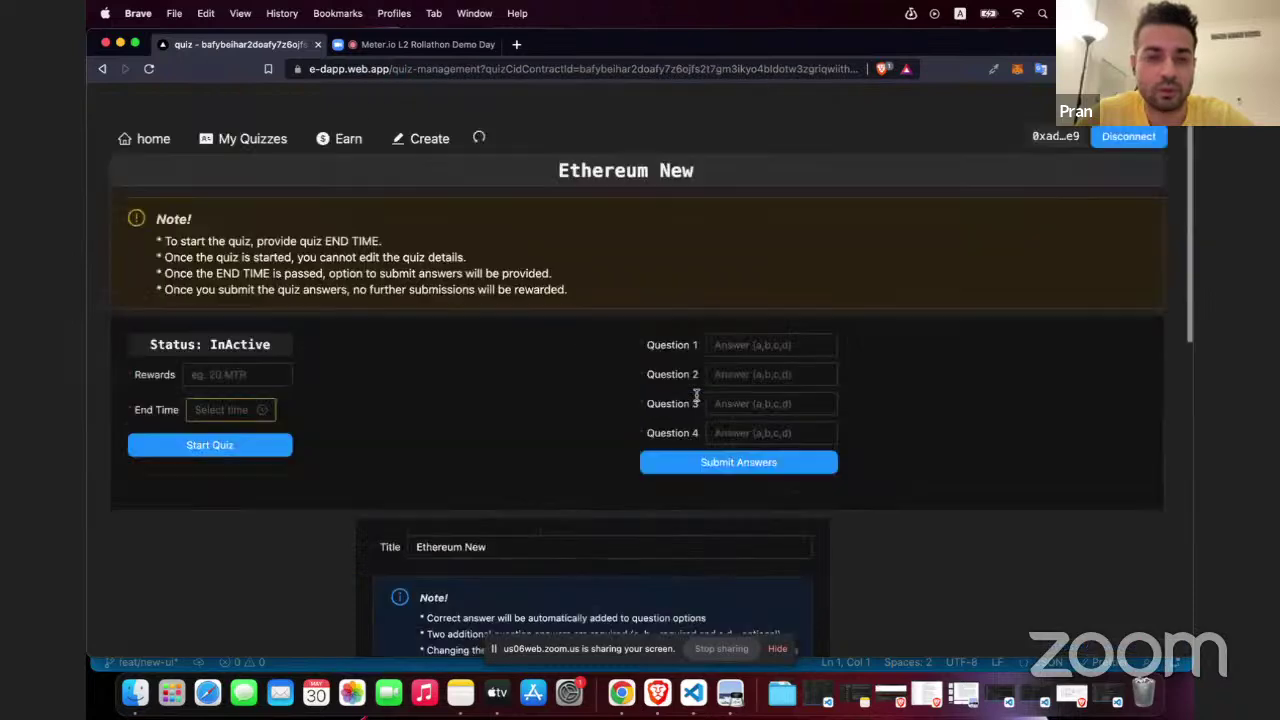
Set the quiz reward to 2 and the end time to 8:21 pm
{"action": "left_click", "coordinate": [269, 355]}
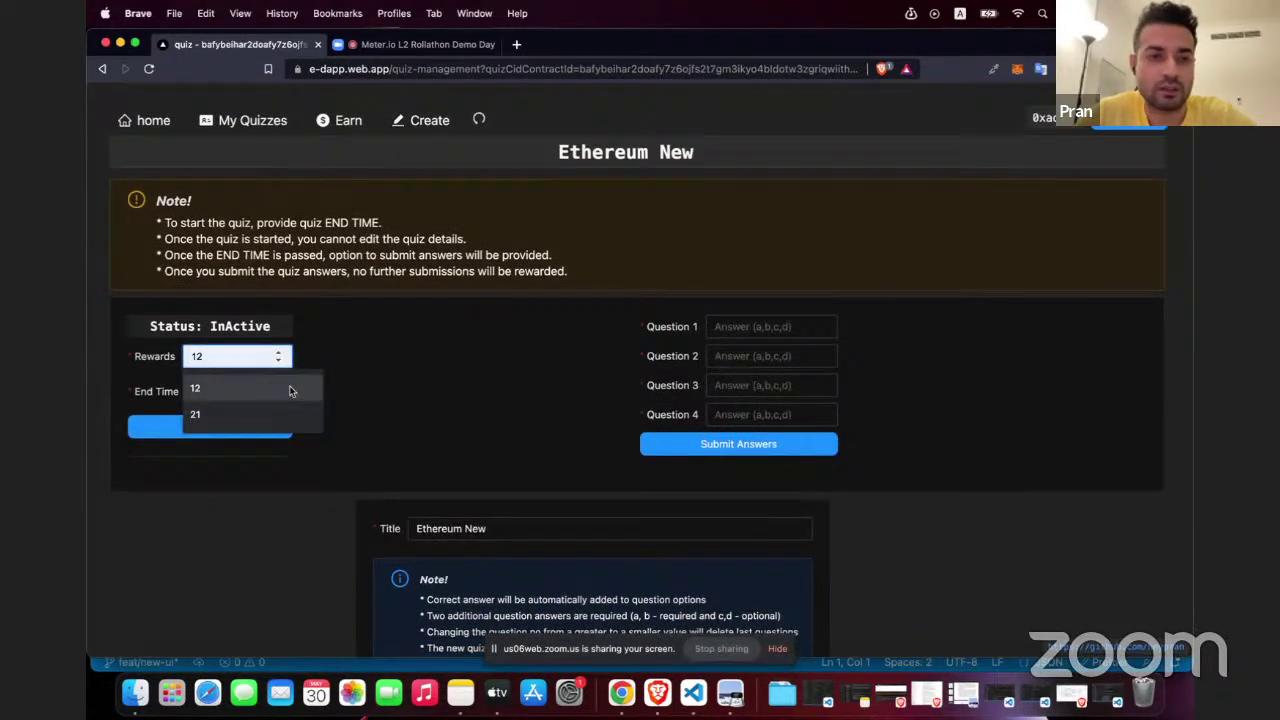
{"action": "type", "text": "2"}
{"action": "left_click", "coordinate": [336, 337]}
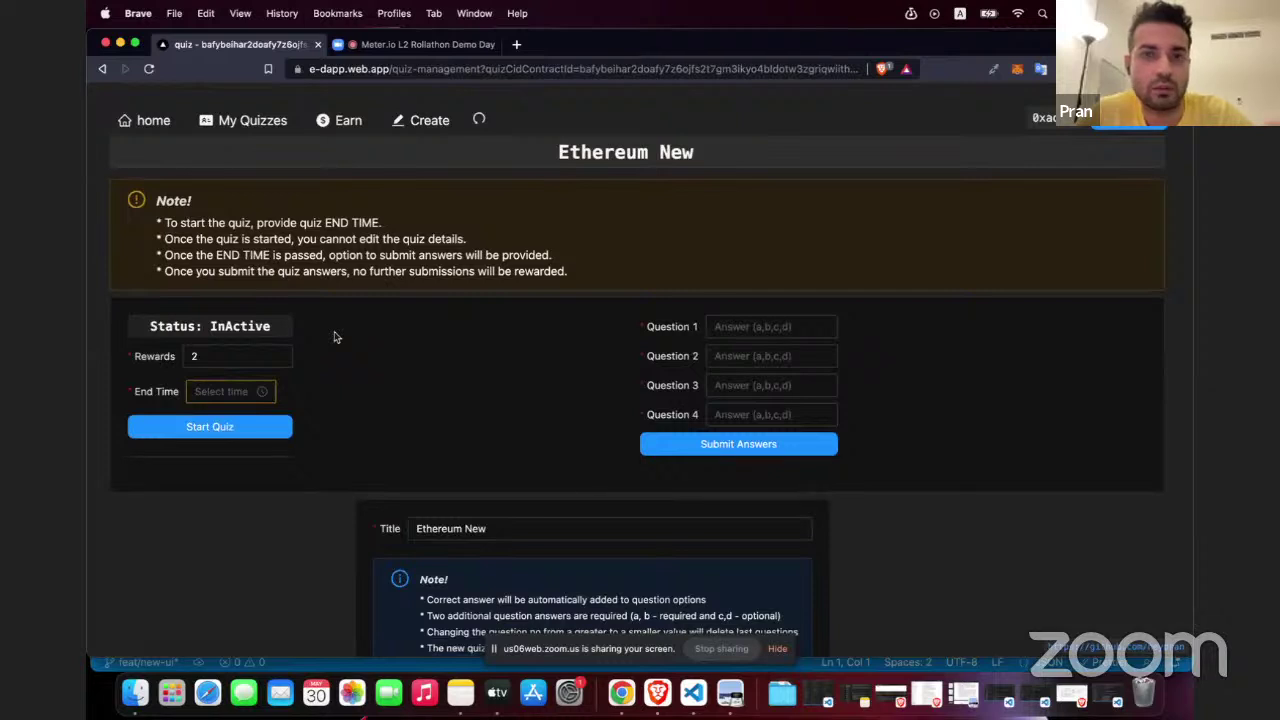
{"action": "left_click", "coordinate": [201, 394]}
{"action": "left_click", "coordinate": [207, 590]}
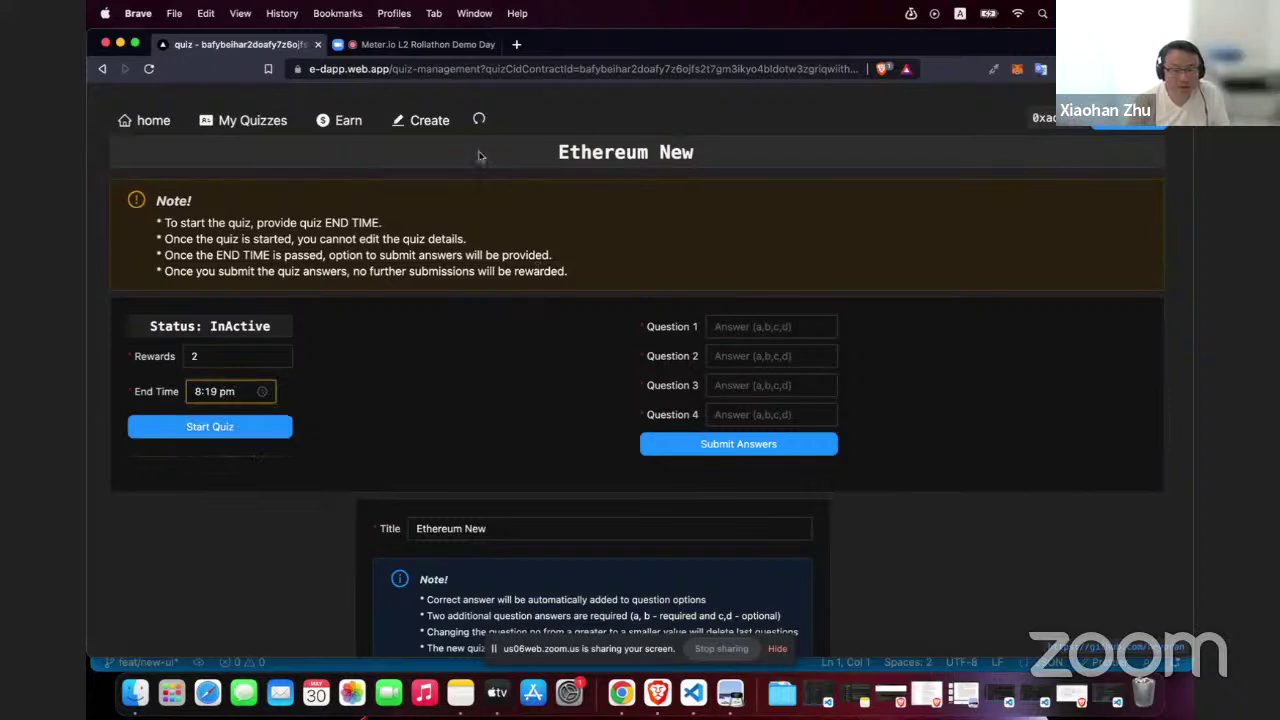
{"action": "left_click", "coordinate": [228, 391]}
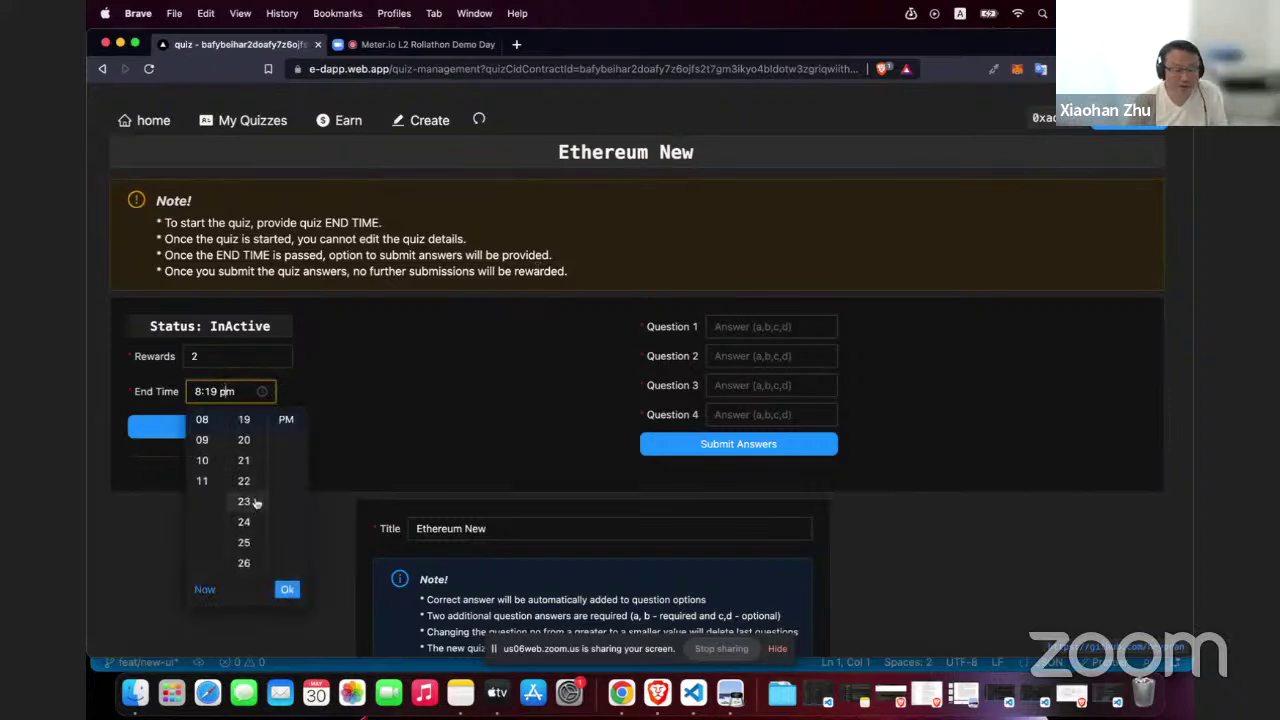
{"action": "scroll", "coordinate": [256, 503], "scroll_direction": "down", "scroll_amount": 2}
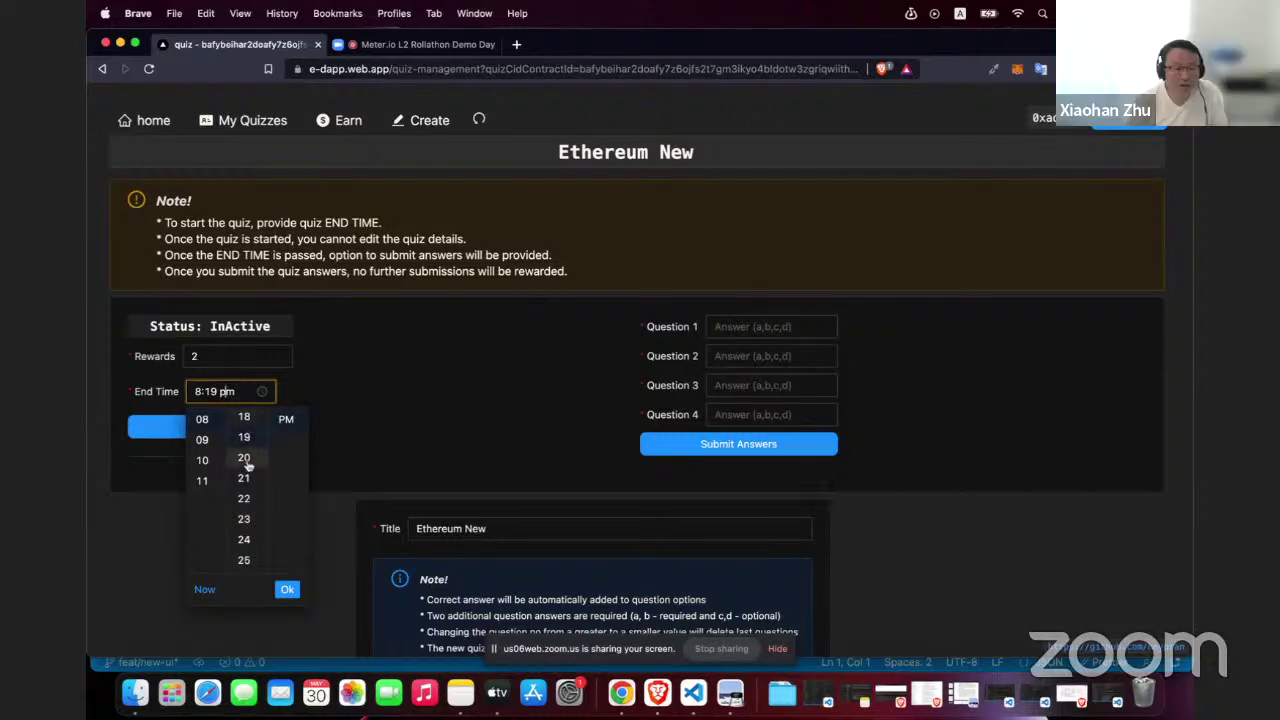
{"action": "left_click", "coordinate": [205, 589]}
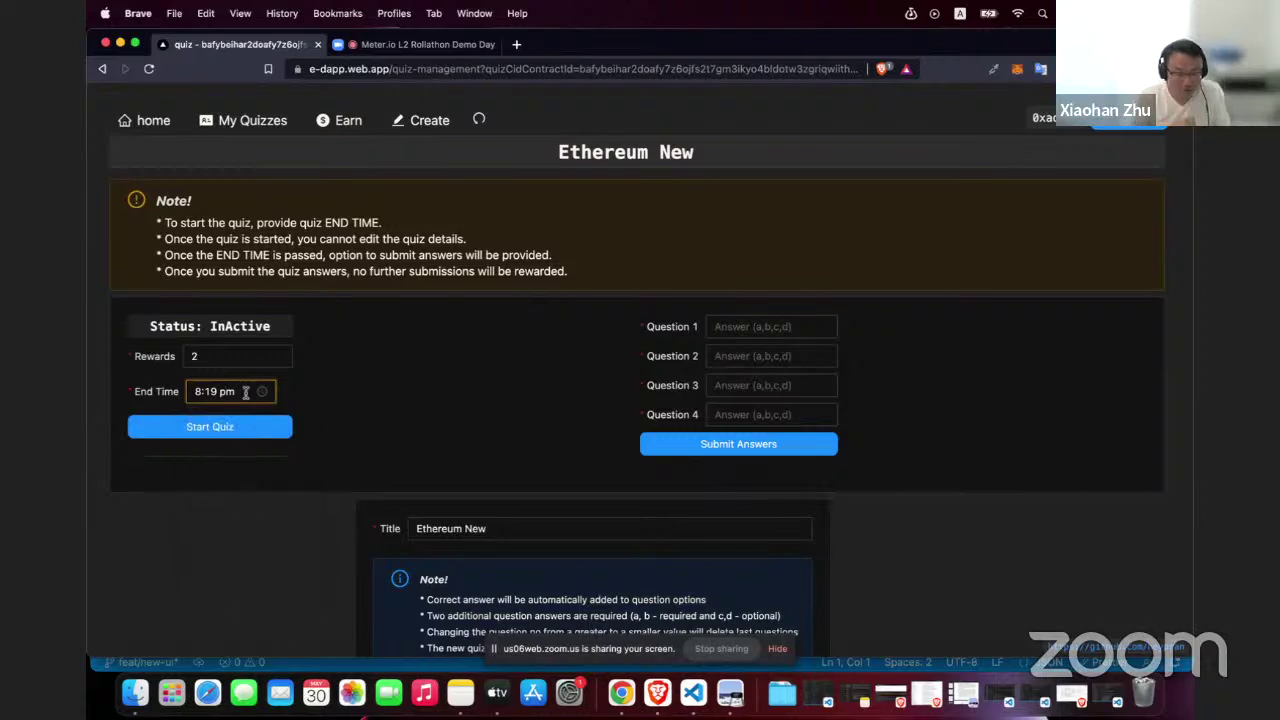
{"action": "left_click", "coordinate": [225, 391]}
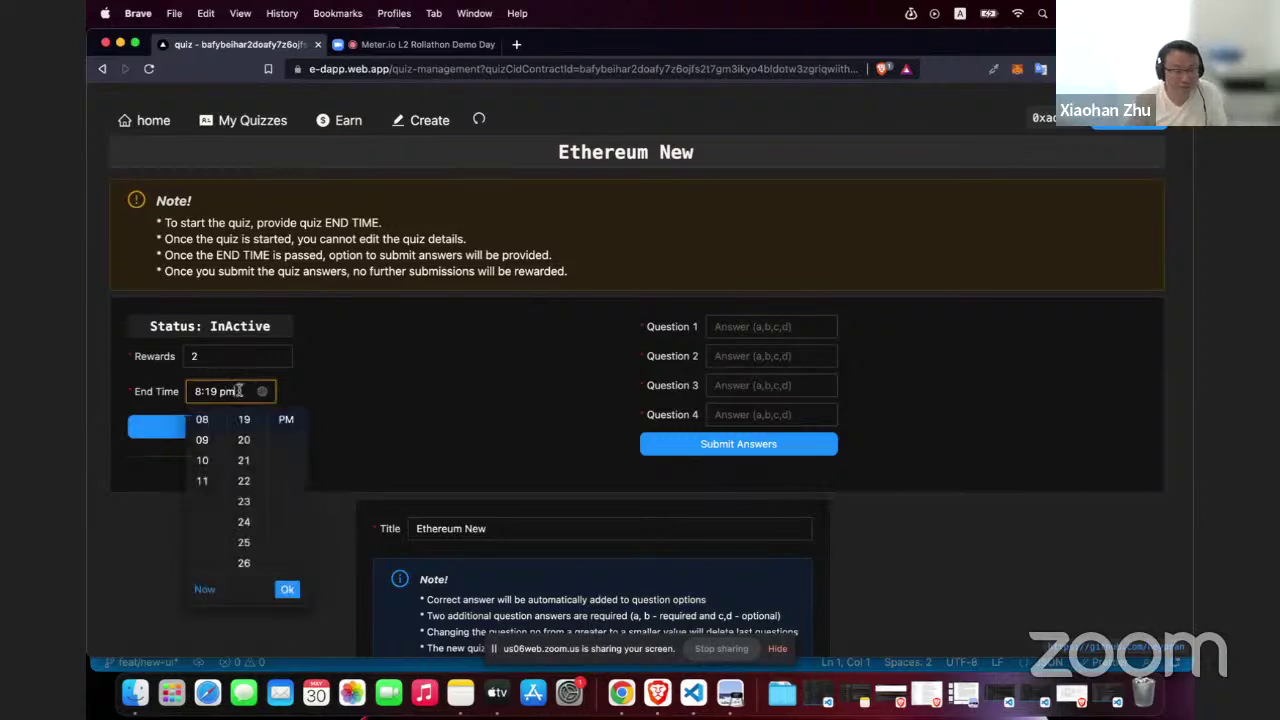
{"action": "left_click", "coordinate": [247, 460]}
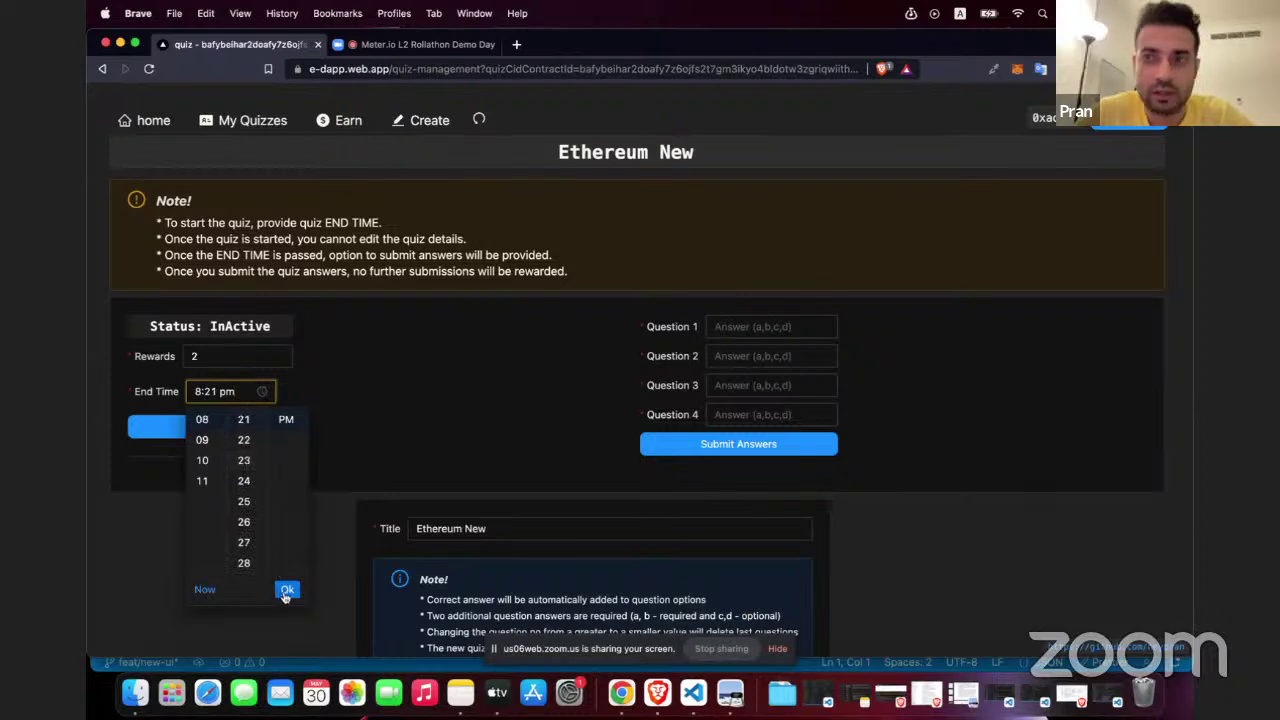
{"action": "left_click", "coordinate": [287, 590]}
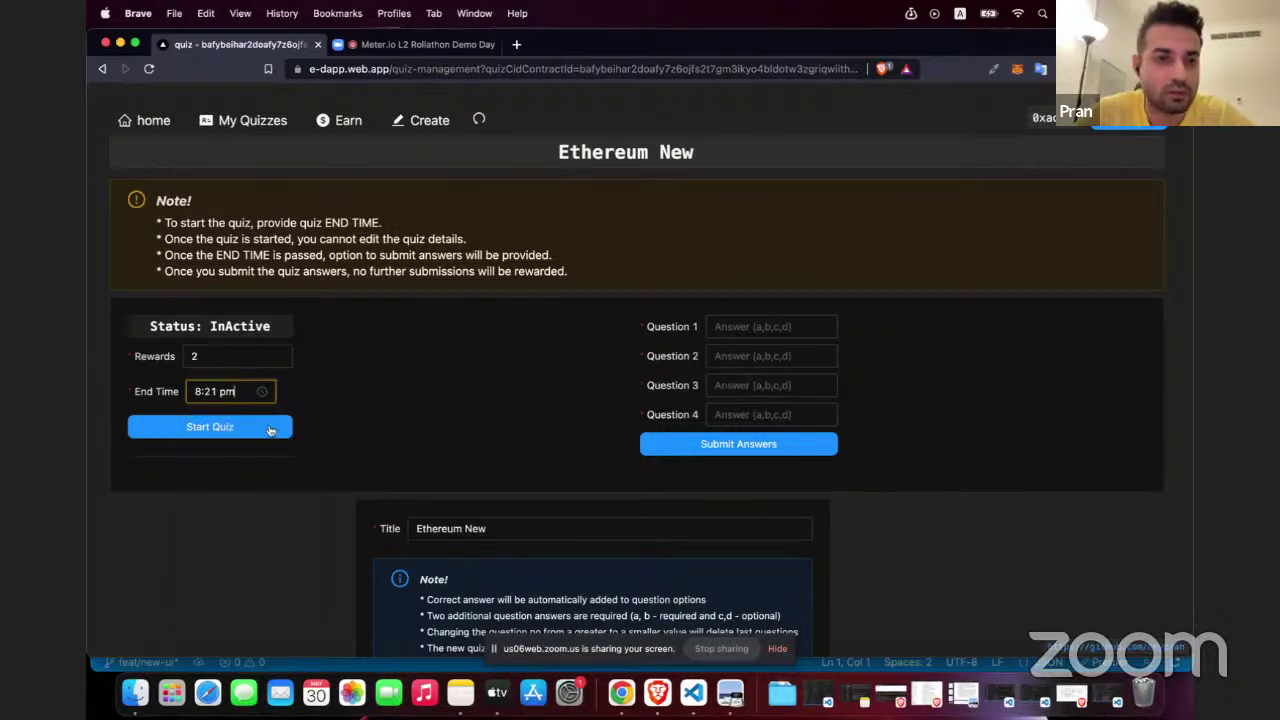
Start the Ethereum New quiz, approve it in MetaMask, and return home
{"action": "left_click", "coordinate": [257, 428]}
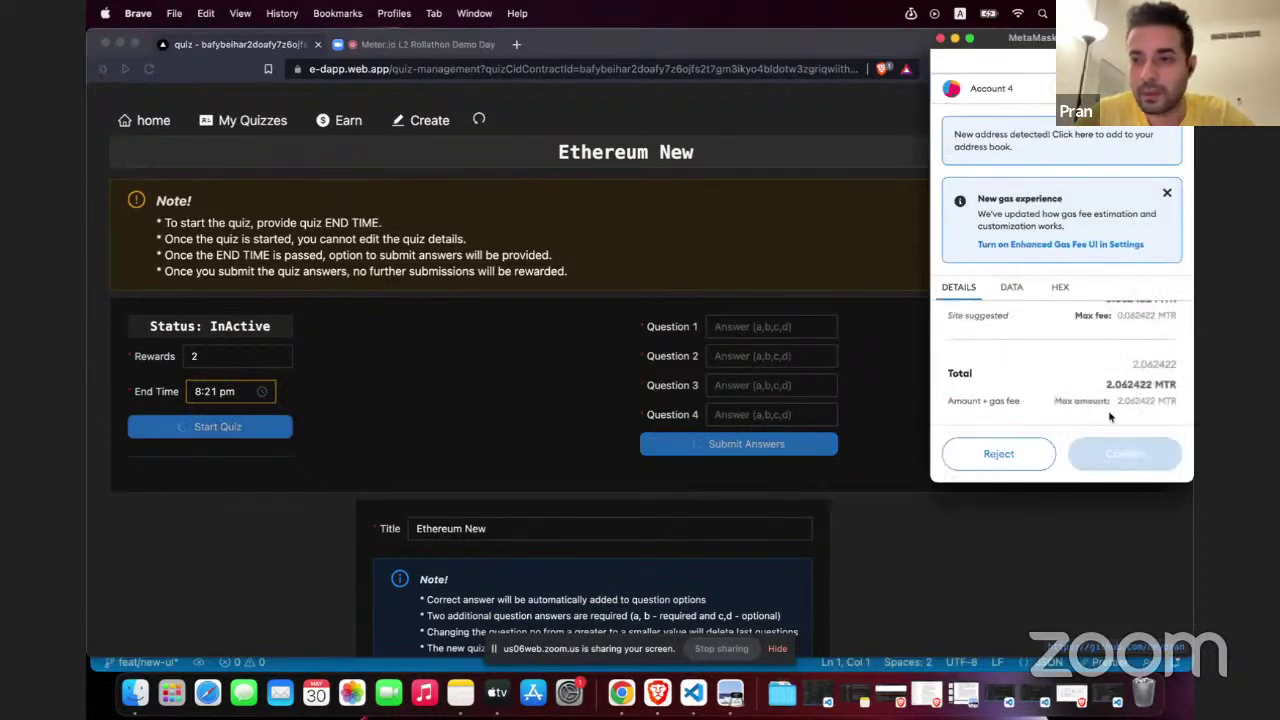
{"action": "left_click", "coordinate": [1118, 454]}
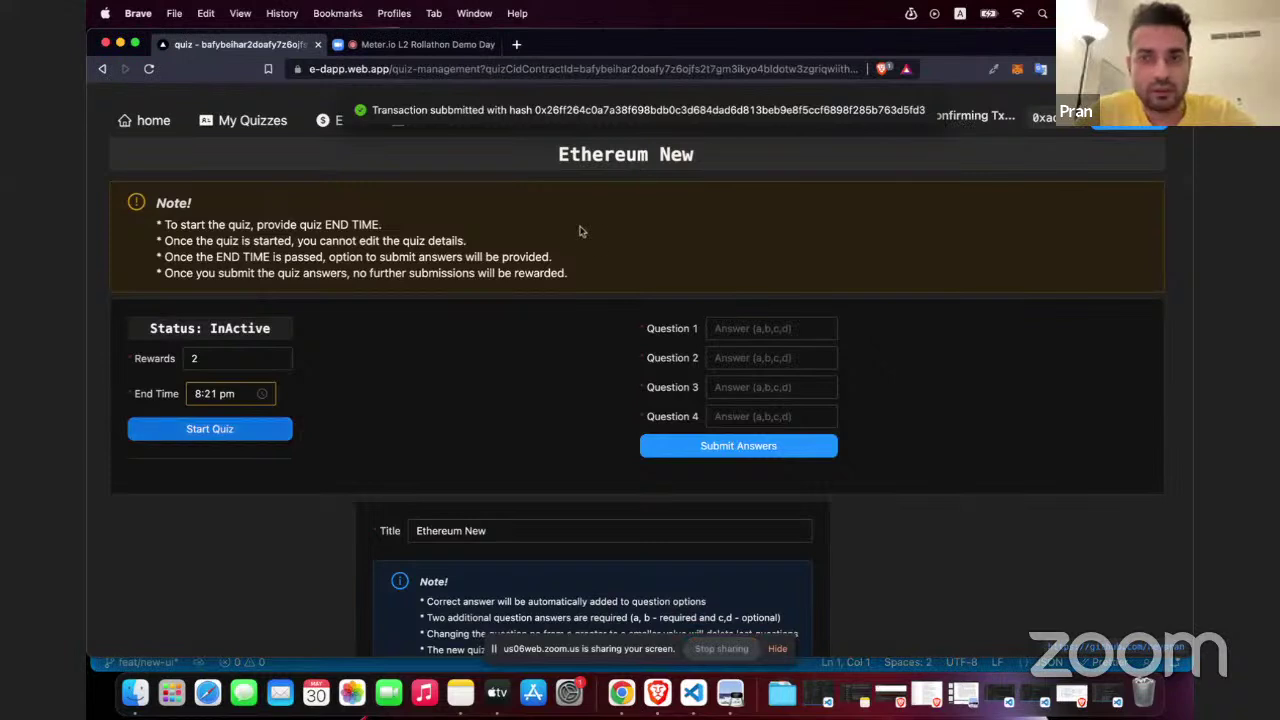
{"action": "left_click", "coordinate": [141, 118]}
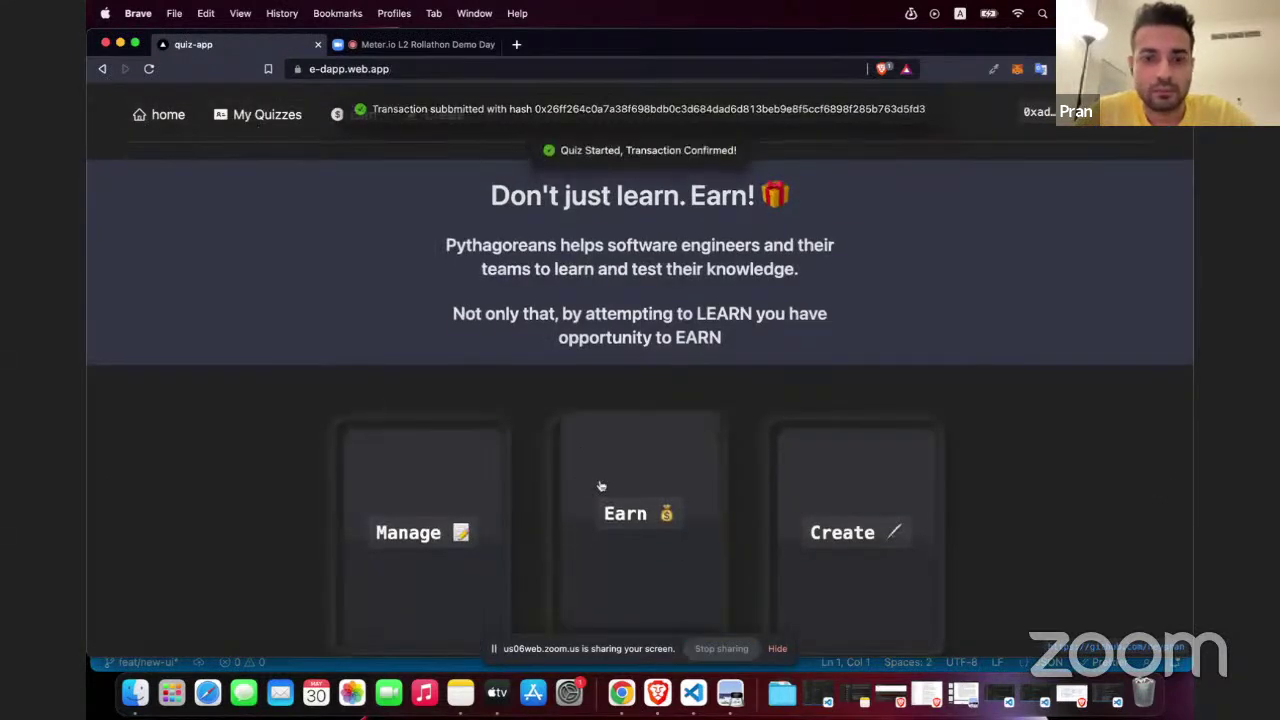
Check Ethereum New in the quizzes list and its management page, then return home
{"action": "left_click", "coordinate": [551, 471]}
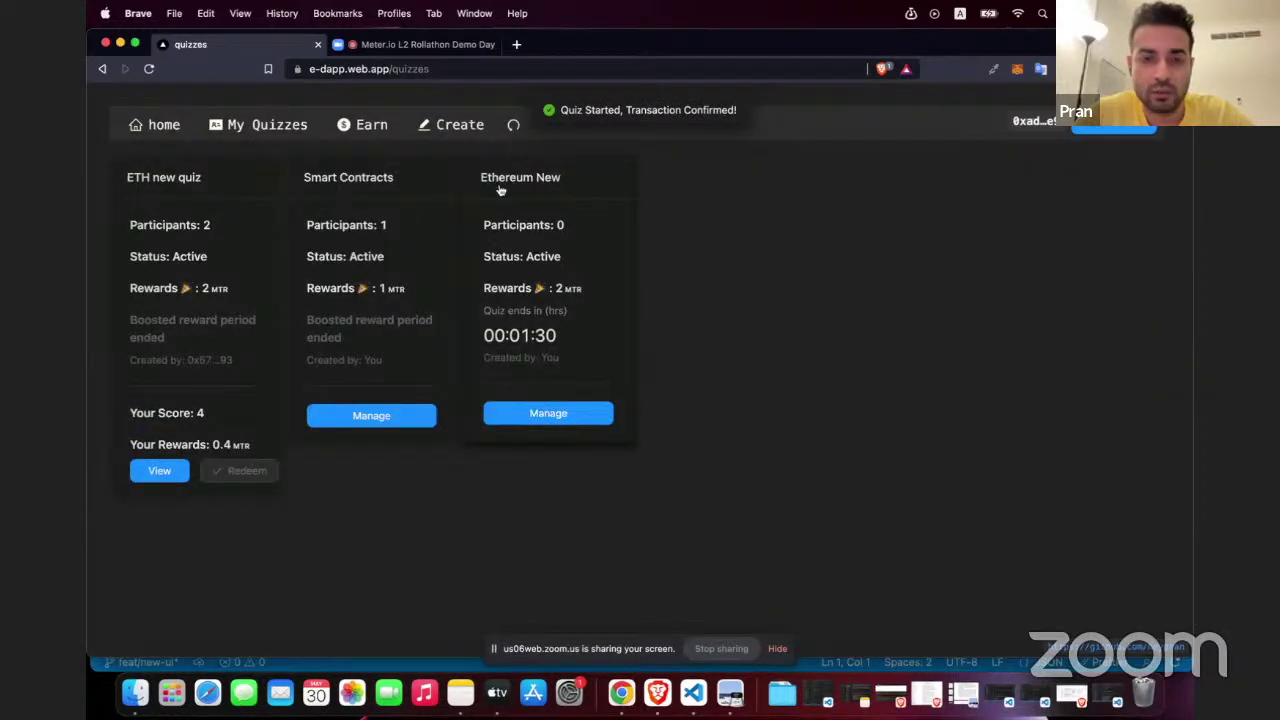
{"action": "left_click", "coordinate": [549, 414]}
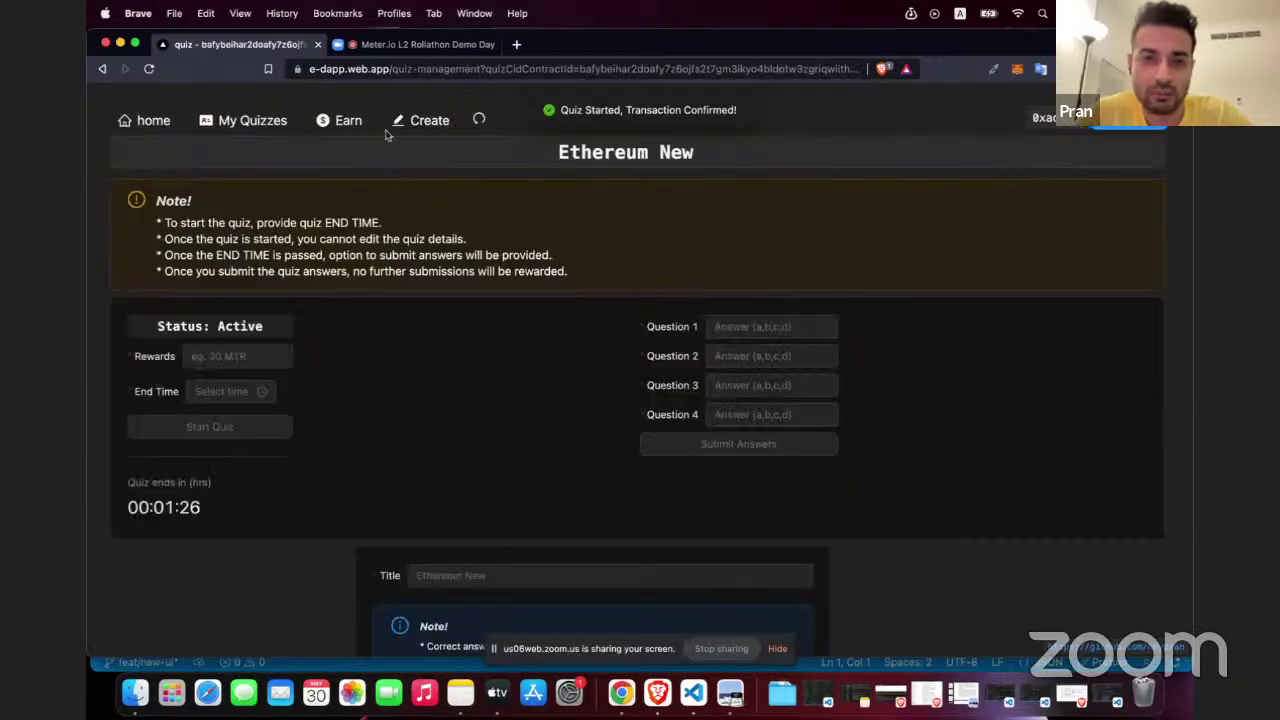
{"action": "left_click", "coordinate": [165, 116]}
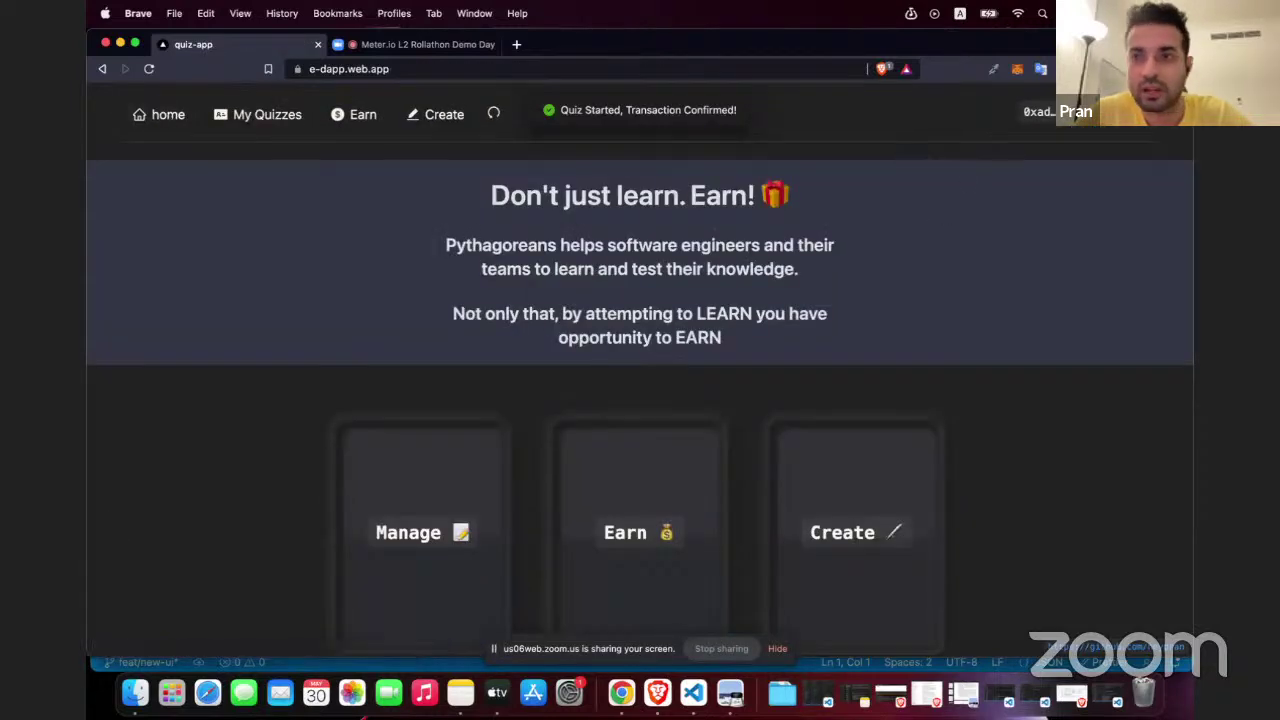
Switch the wallet to Account 5 and open the Earn quizzes list
{"action": "left_click", "coordinate": [1016, 68]}
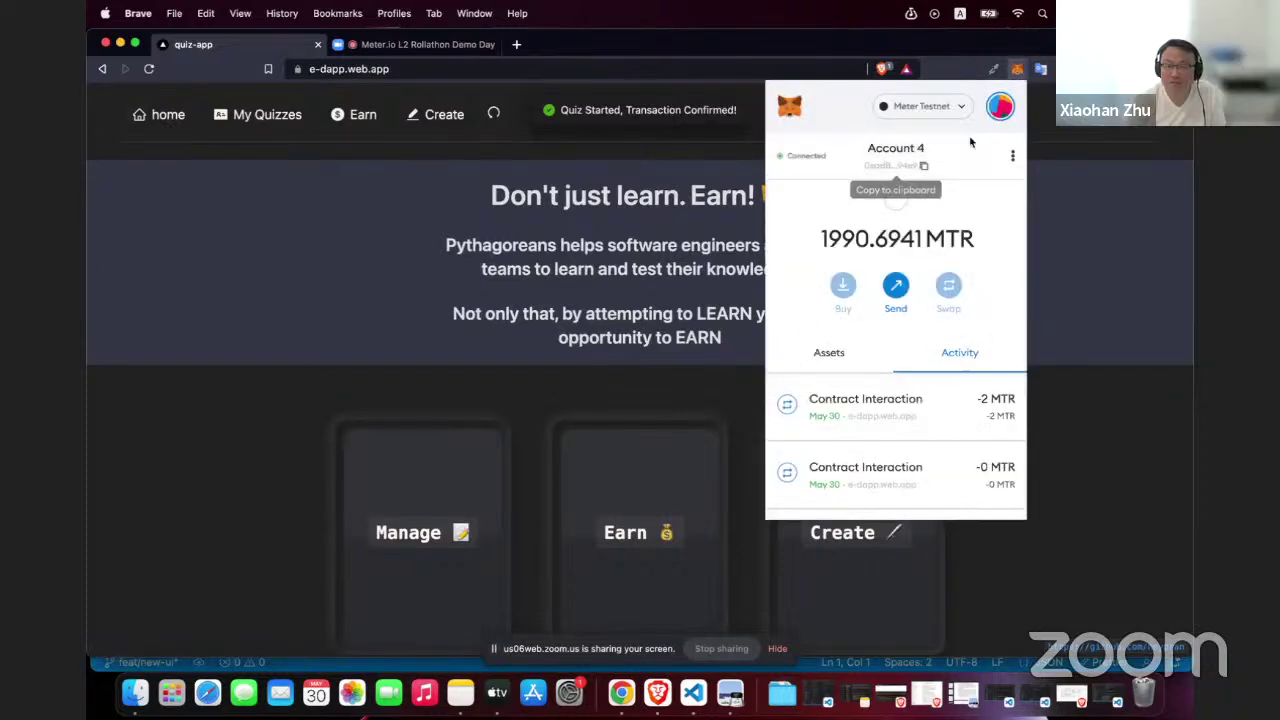
{"action": "left_click", "coordinate": [1000, 106]}
{"action": "left_click", "coordinate": [880, 315]}
{"action": "left_click", "coordinate": [1088, 210]}
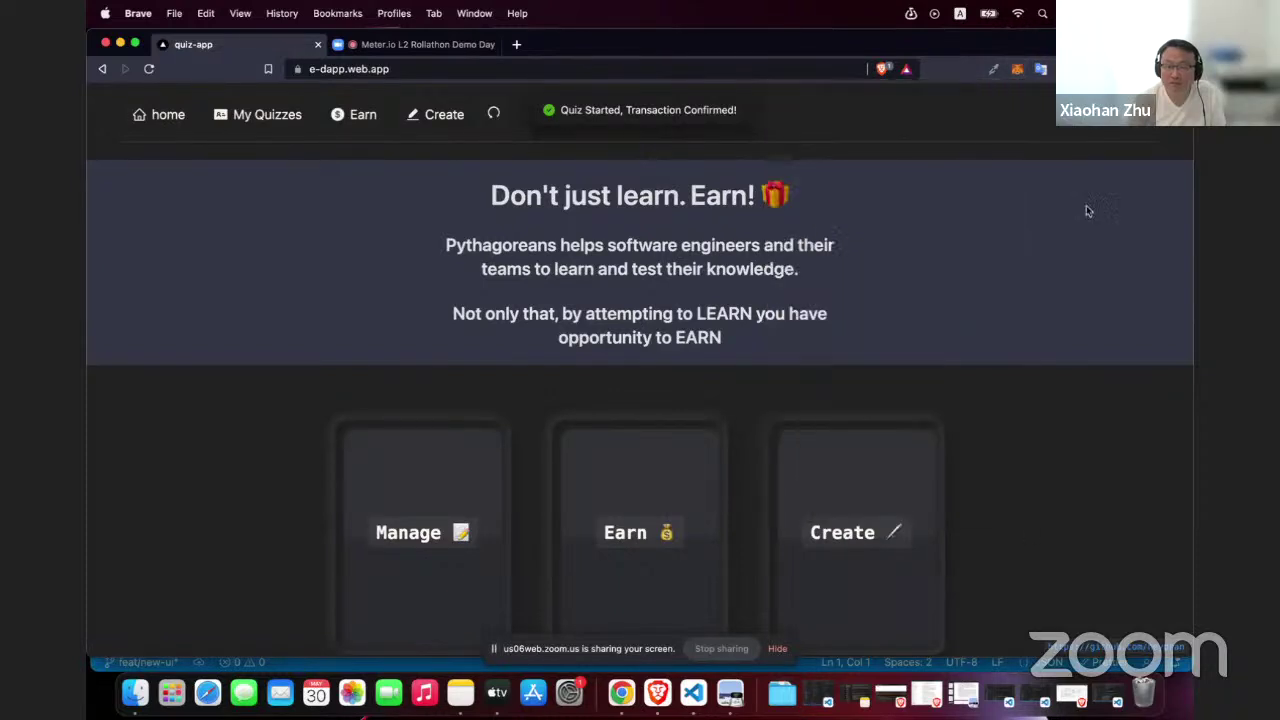
{"action": "left_click", "coordinate": [640, 515]}
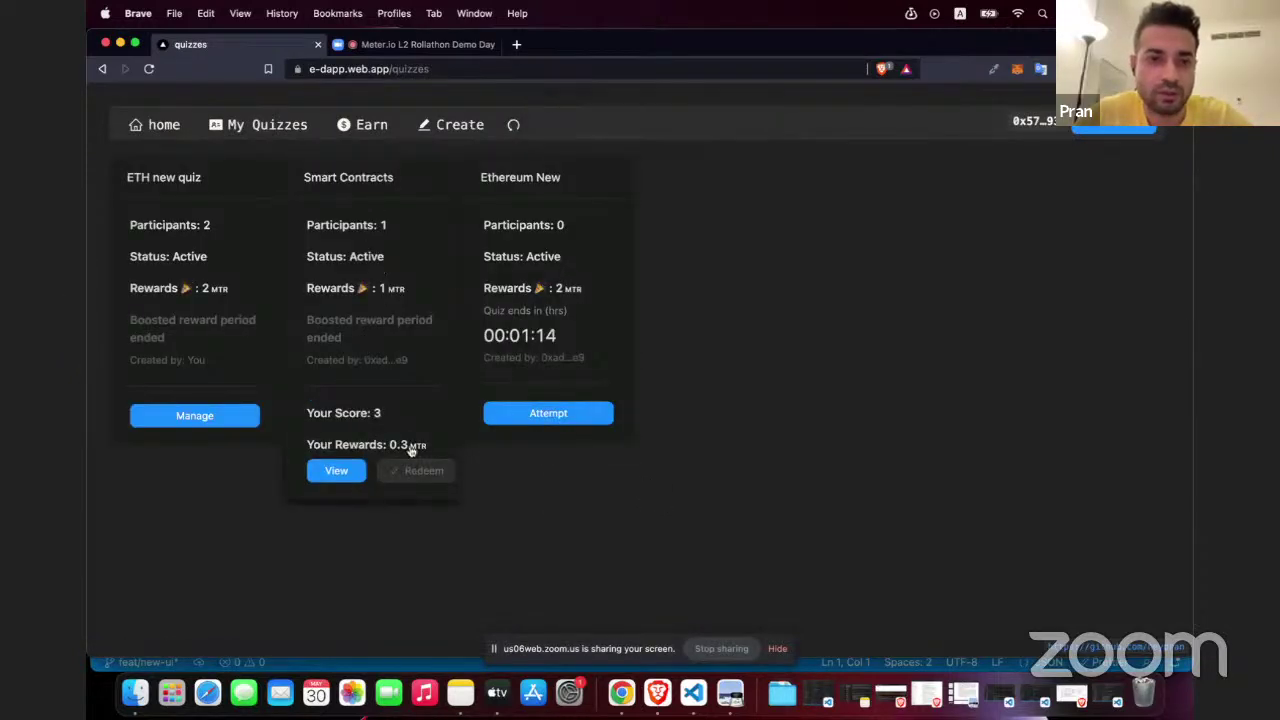
Attempt Ethereum New, answering Ethereum protocol, open source supplychain networks, kotlin, and Peer-to-peer networking
{"action": "left_click", "coordinate": [537, 414]}
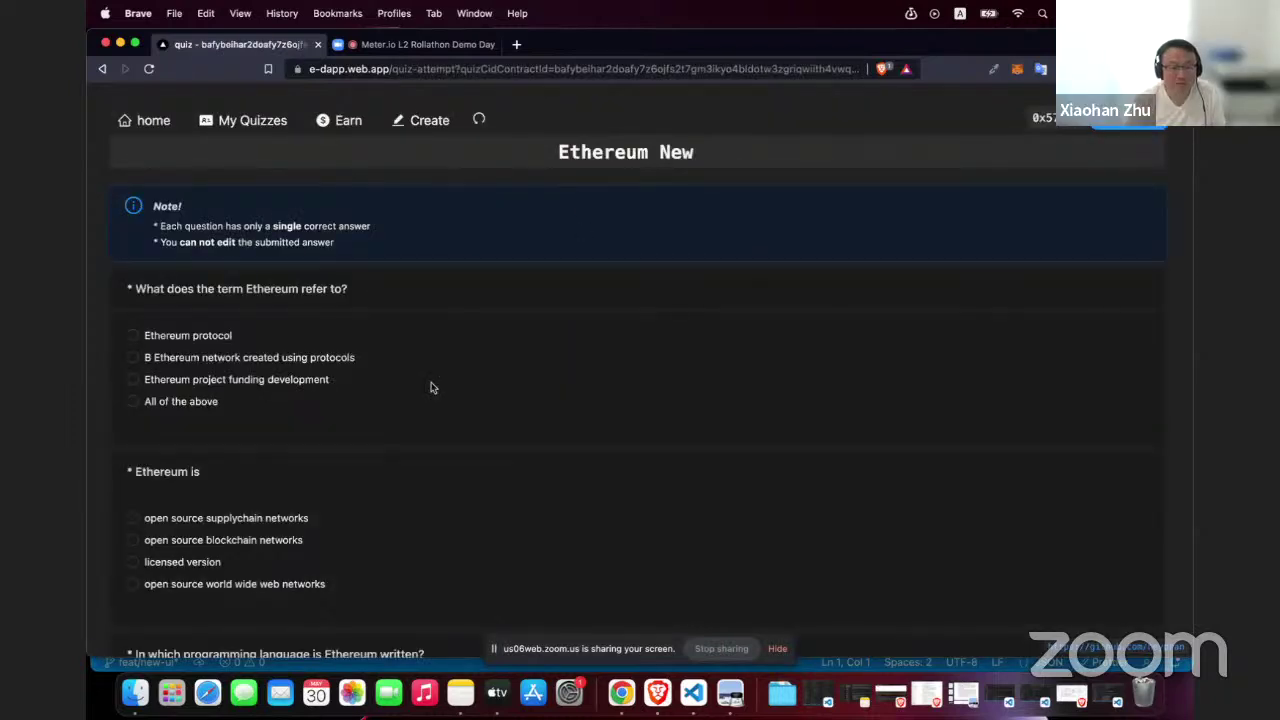
{"action": "left_click", "coordinate": [132, 336]}
{"action": "scroll", "coordinate": [150, 345], "scroll_direction": "down", "scroll_amount": 4}
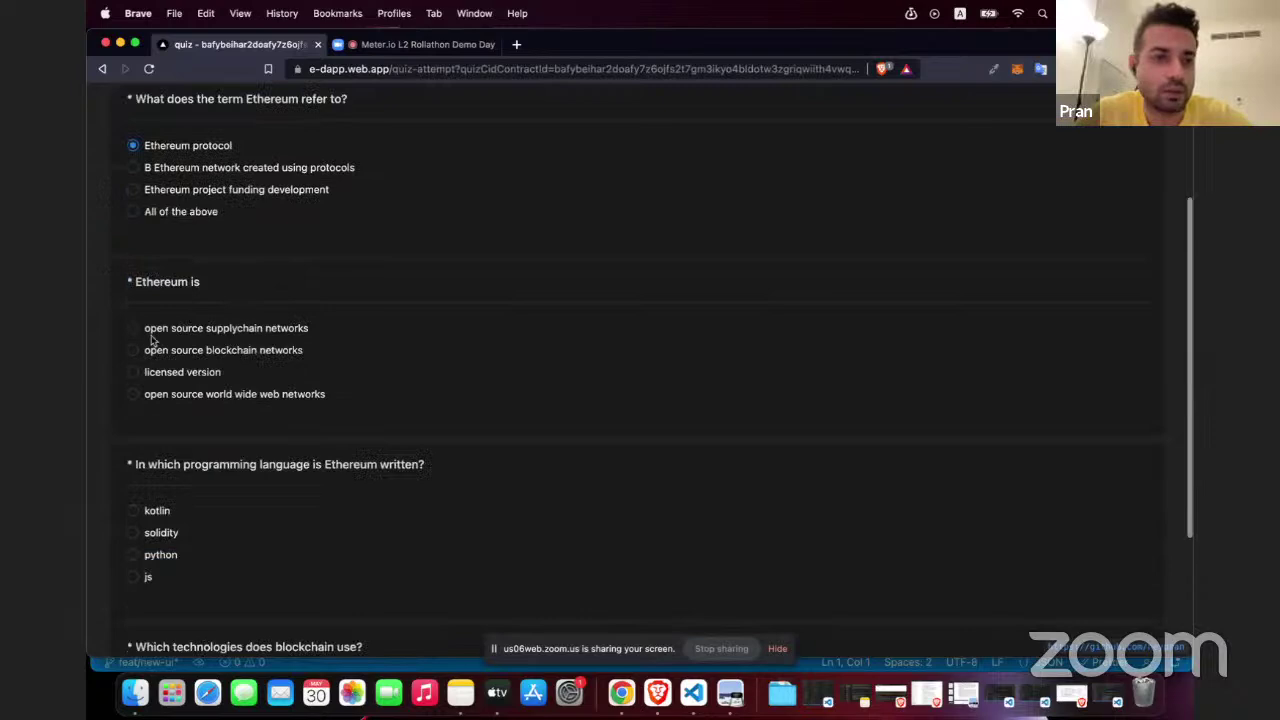
{"action": "left_click", "coordinate": [133, 328]}
{"action": "scroll", "coordinate": [138, 382], "scroll_direction": "down", "scroll_amount": 4}
{"action": "left_click", "coordinate": [132, 312]}
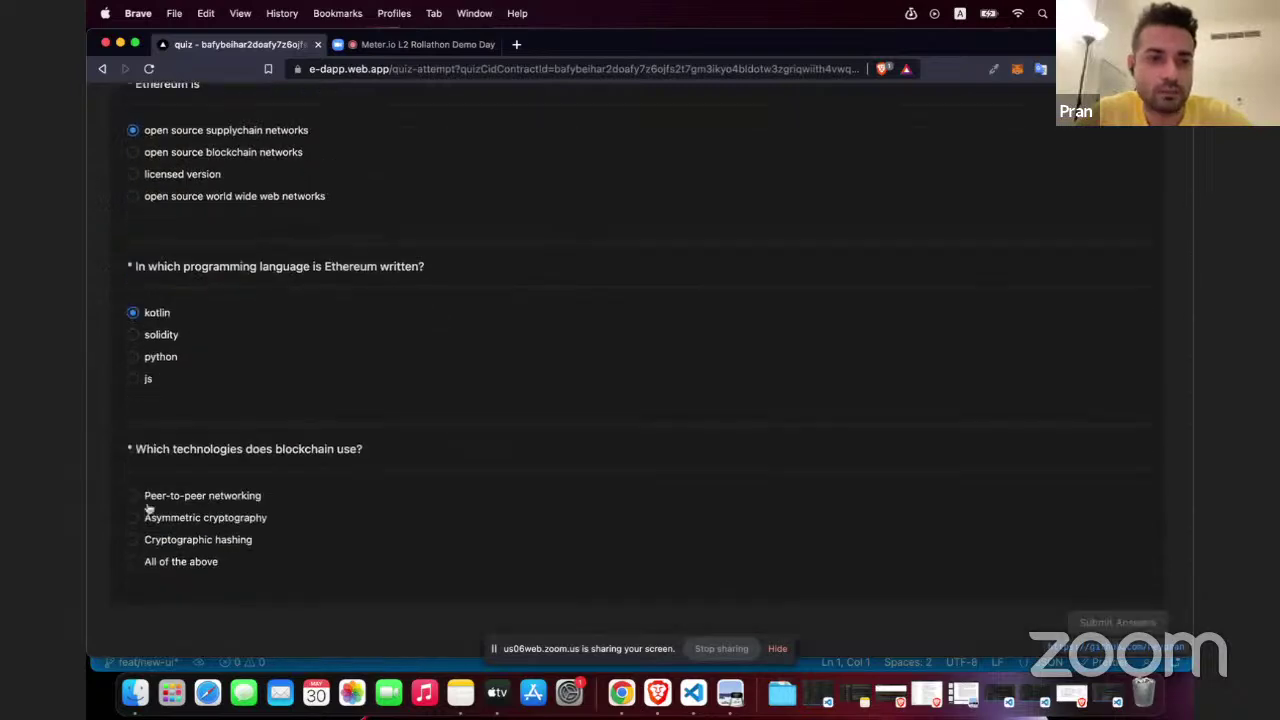
{"action": "left_click", "coordinate": [134, 497]}
{"action": "scroll", "coordinate": [380, 437], "scroll_direction": "up", "scroll_amount": 5}
{"action": "scroll", "coordinate": [380, 437], "scroll_direction": "down", "scroll_amount": 5}
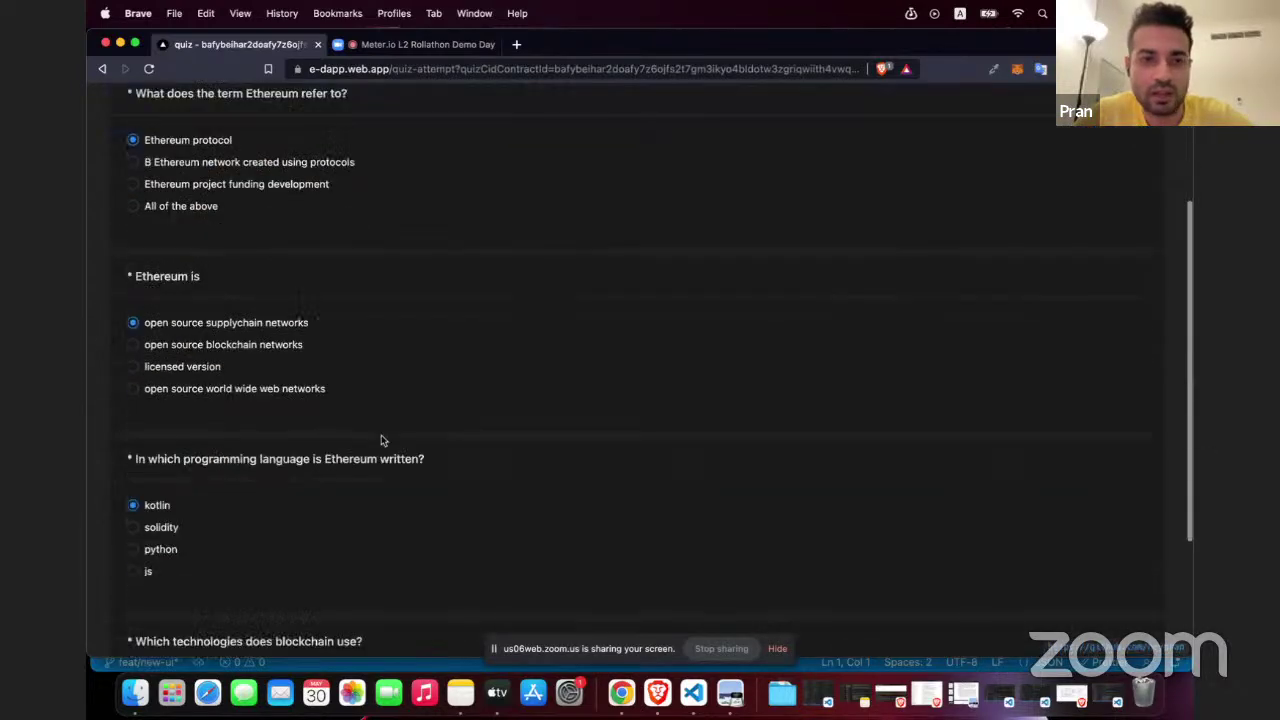
{"action": "scroll", "coordinate": [669, 354], "scroll_direction": "up", "scroll_amount": 5}
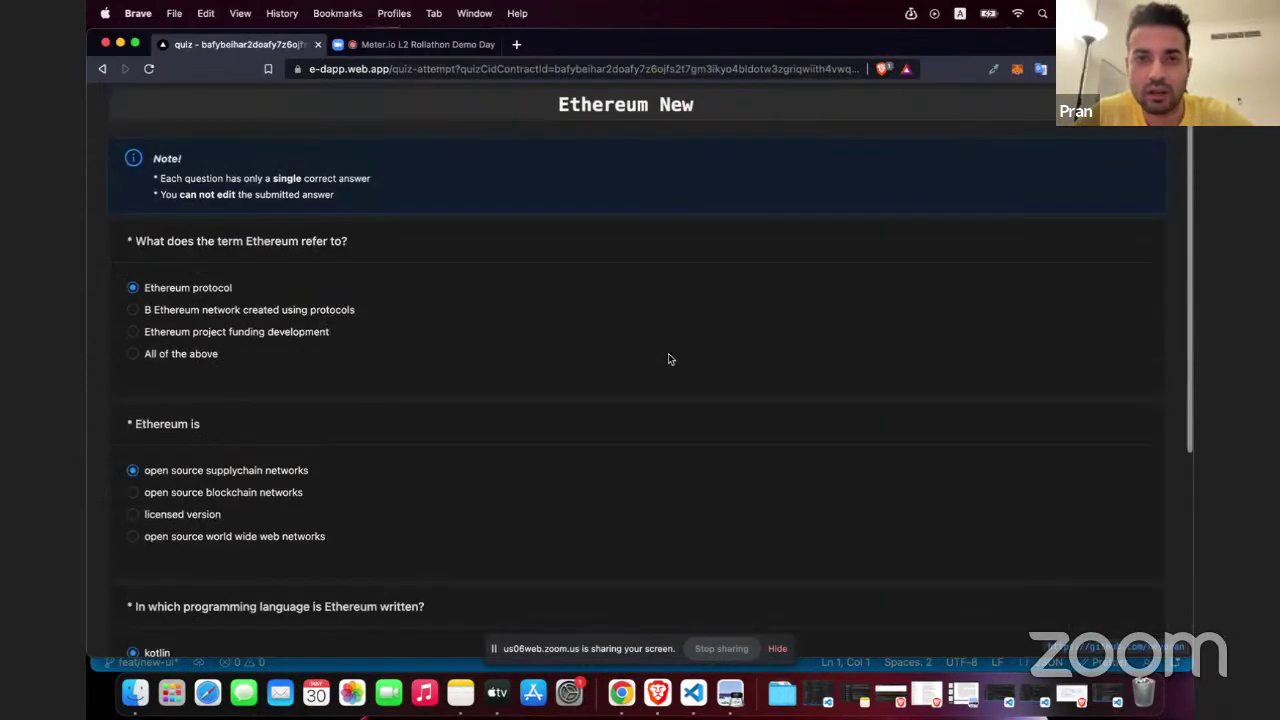
{"action": "scroll", "coordinate": [669, 354], "scroll_direction": "down", "scroll_amount": 1}
{"action": "scroll", "coordinate": [668, 358], "scroll_direction": "down", "scroll_amount": 4}
{"action": "scroll", "coordinate": [668, 358], "scroll_direction": "up", "scroll_amount": 6}
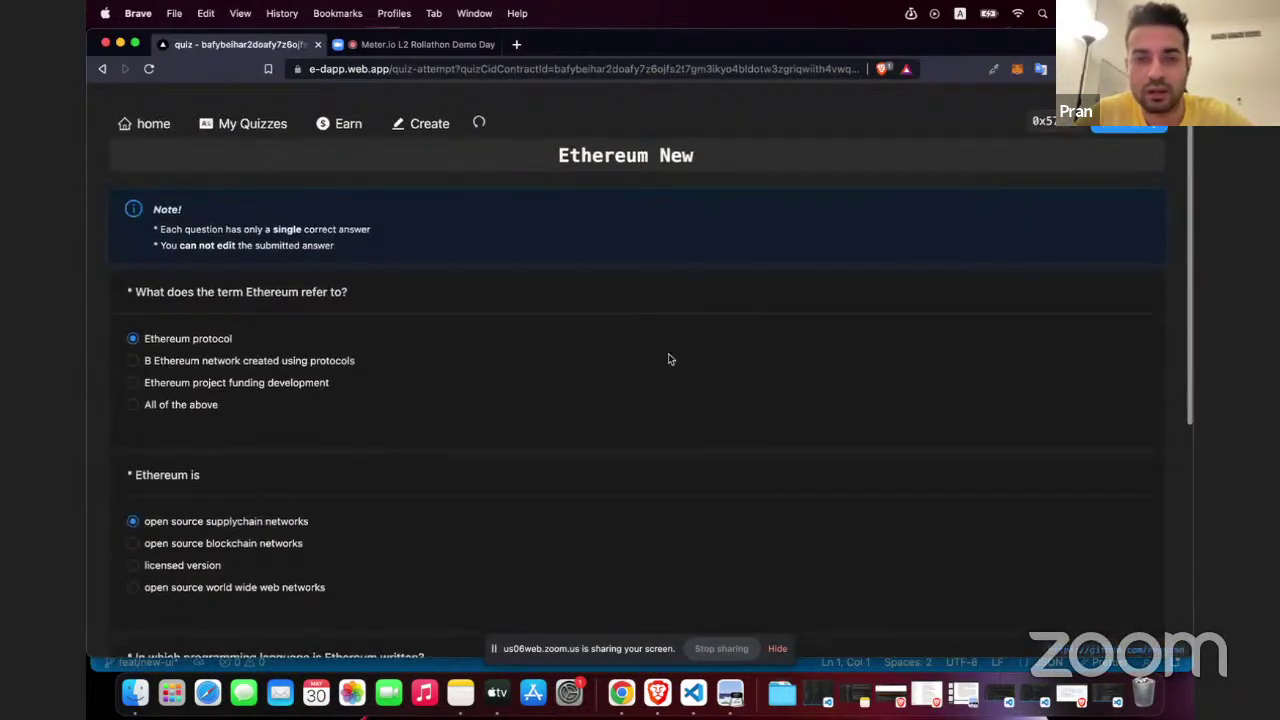
{"action": "scroll", "coordinate": [845, 242], "scroll_direction": "down", "scroll_amount": 5}
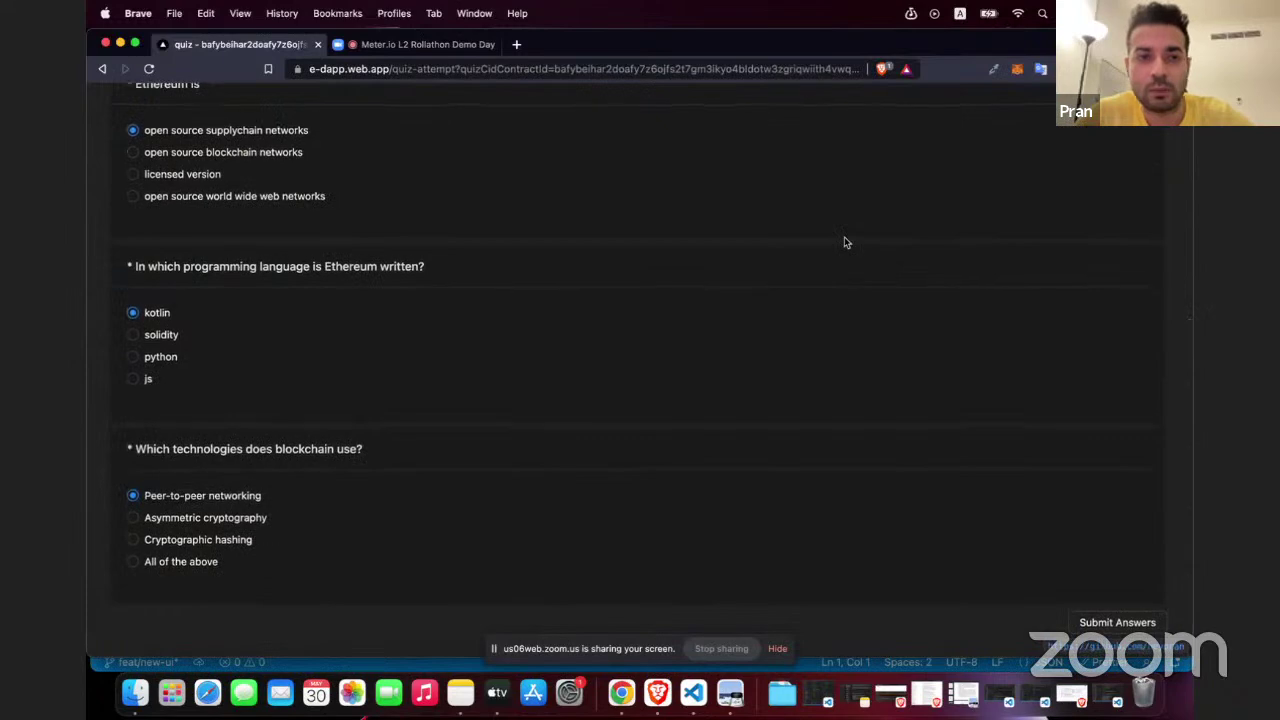
Submit the quiz answers and confirm the transaction in MetaMask
{"action": "left_click", "coordinate": [1080, 624]}
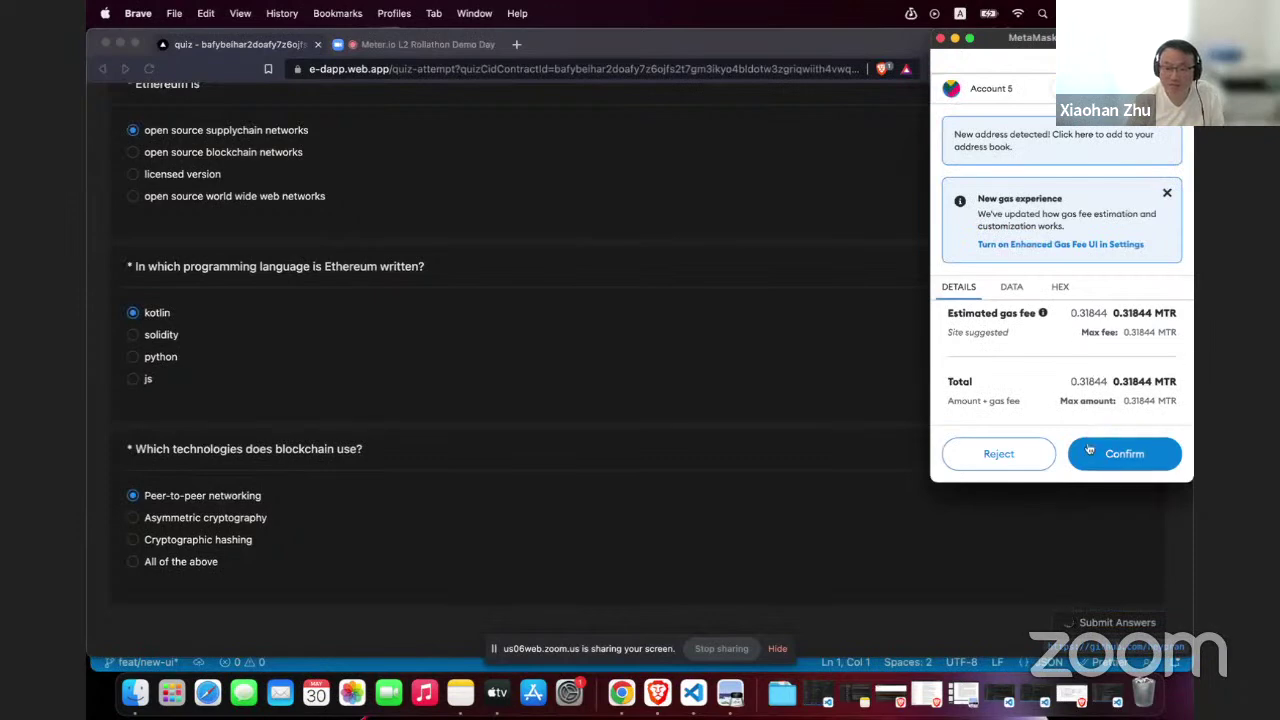
{"action": "left_click", "coordinate": [1091, 453]}
{"action": "scroll", "coordinate": [883, 278], "scroll_direction": "up", "scroll_amount": 2}
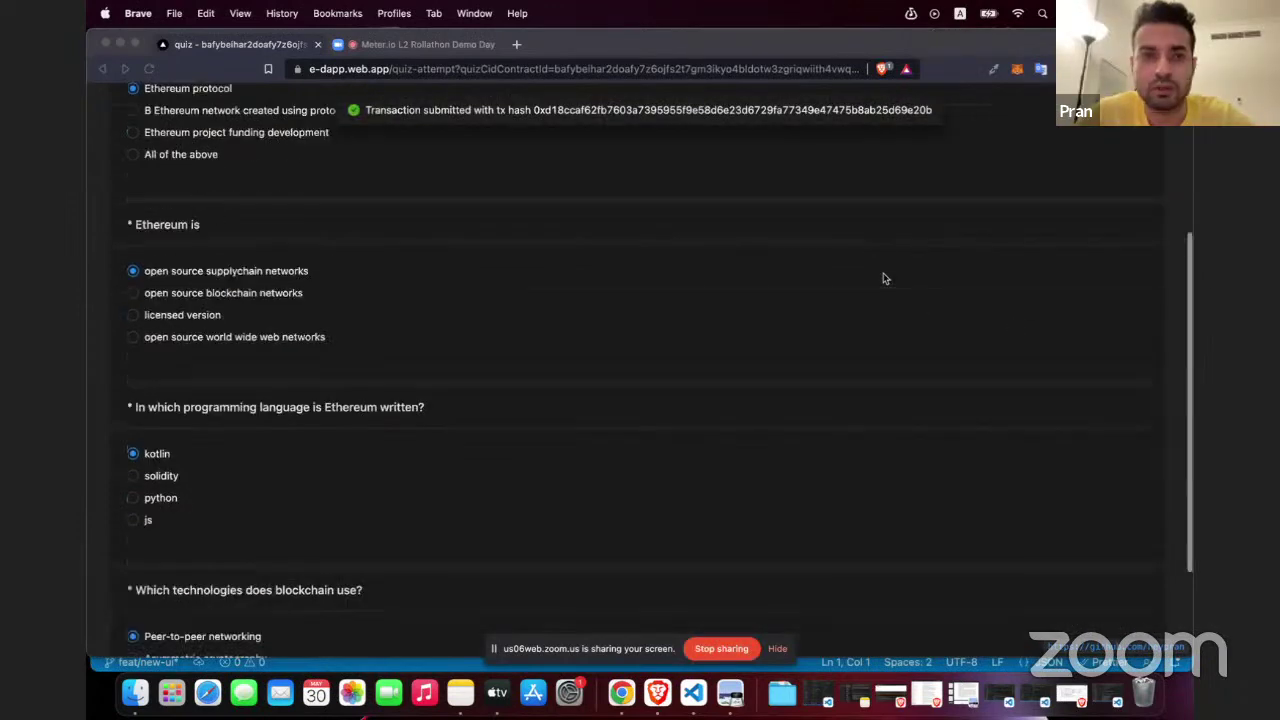
{"action": "scroll", "coordinate": [883, 278], "scroll_direction": "up", "scroll_amount": 3}
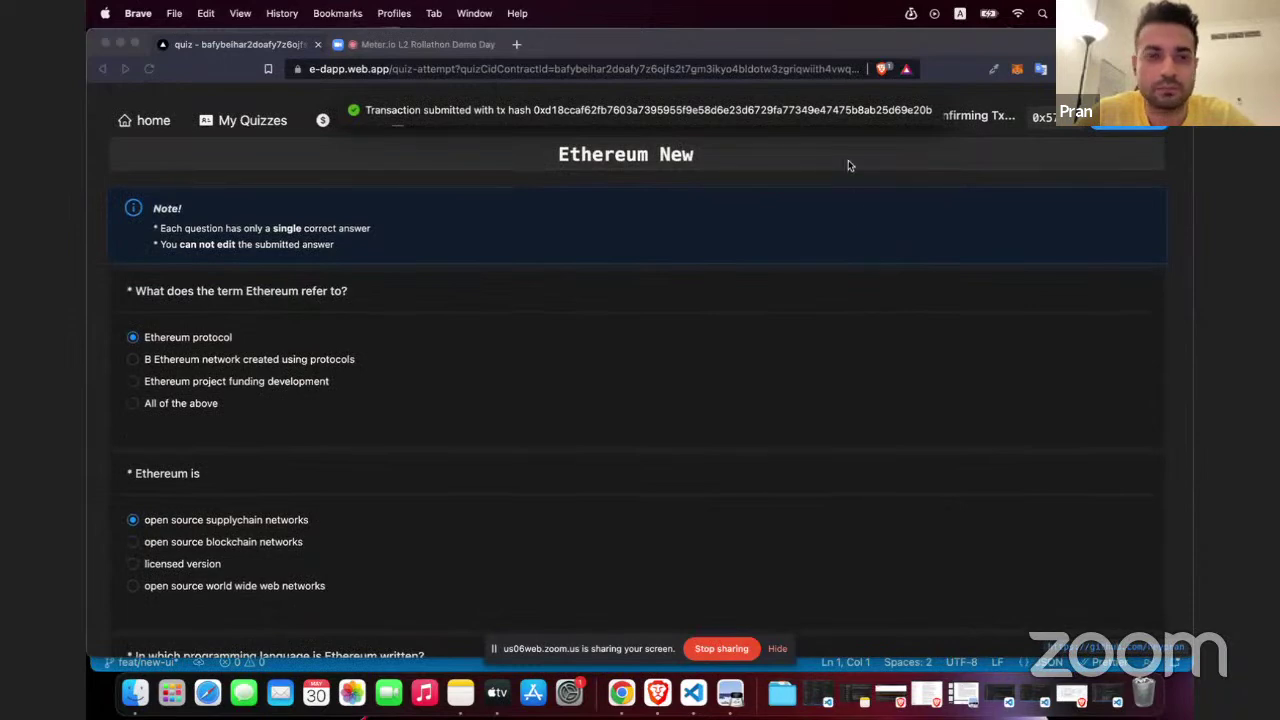
{"action": "scroll", "coordinate": [848, 165], "scroll_direction": "down", "scroll_amount": 4}
{"action": "scroll", "coordinate": [848, 165], "scroll_direction": "up", "scroll_amount": 4}
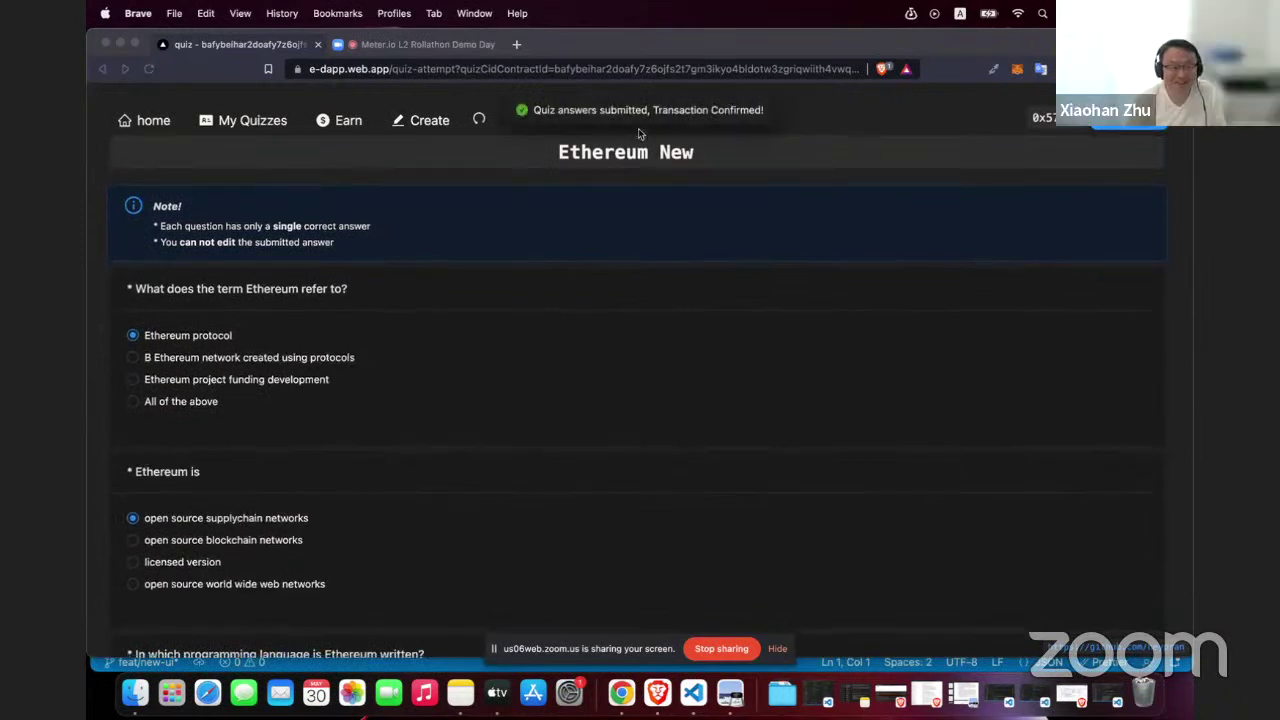
Check Ethereum New's 1-participant status under My Quizzes and Earn, then return home and open MetaMask
{"action": "left_click", "coordinate": [268, 121]}
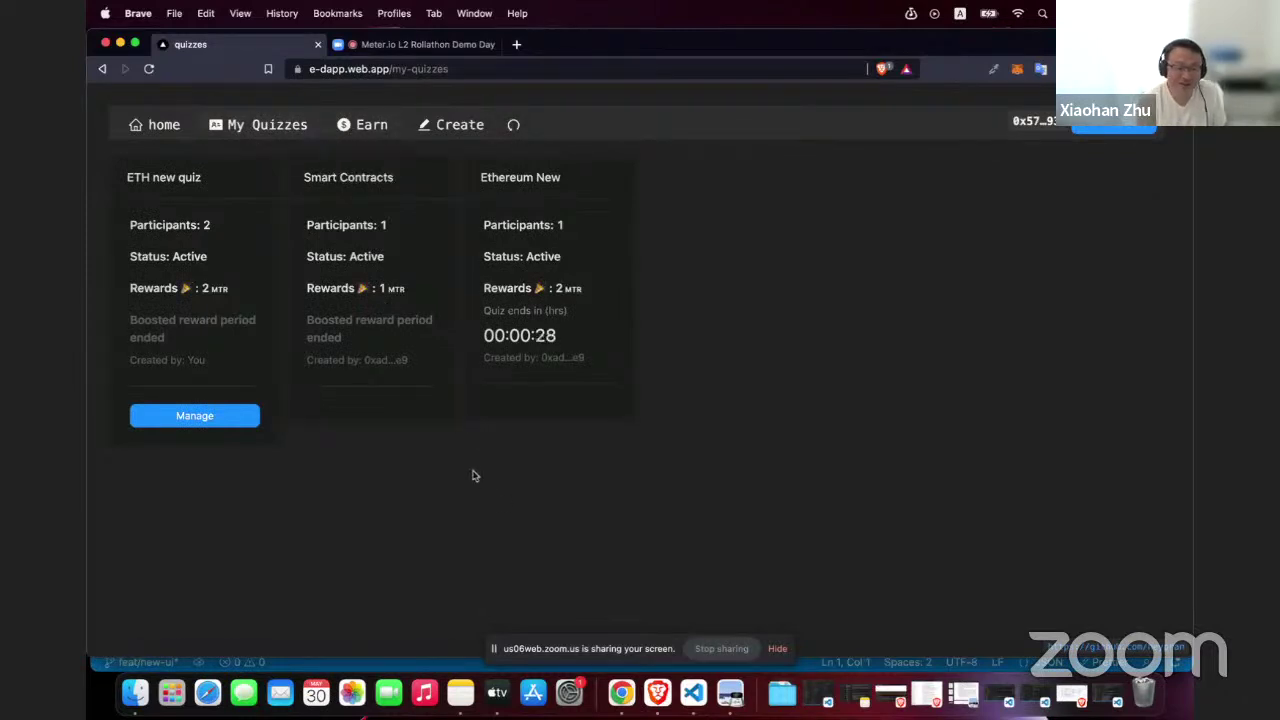
{"action": "left_click", "coordinate": [362, 125]}
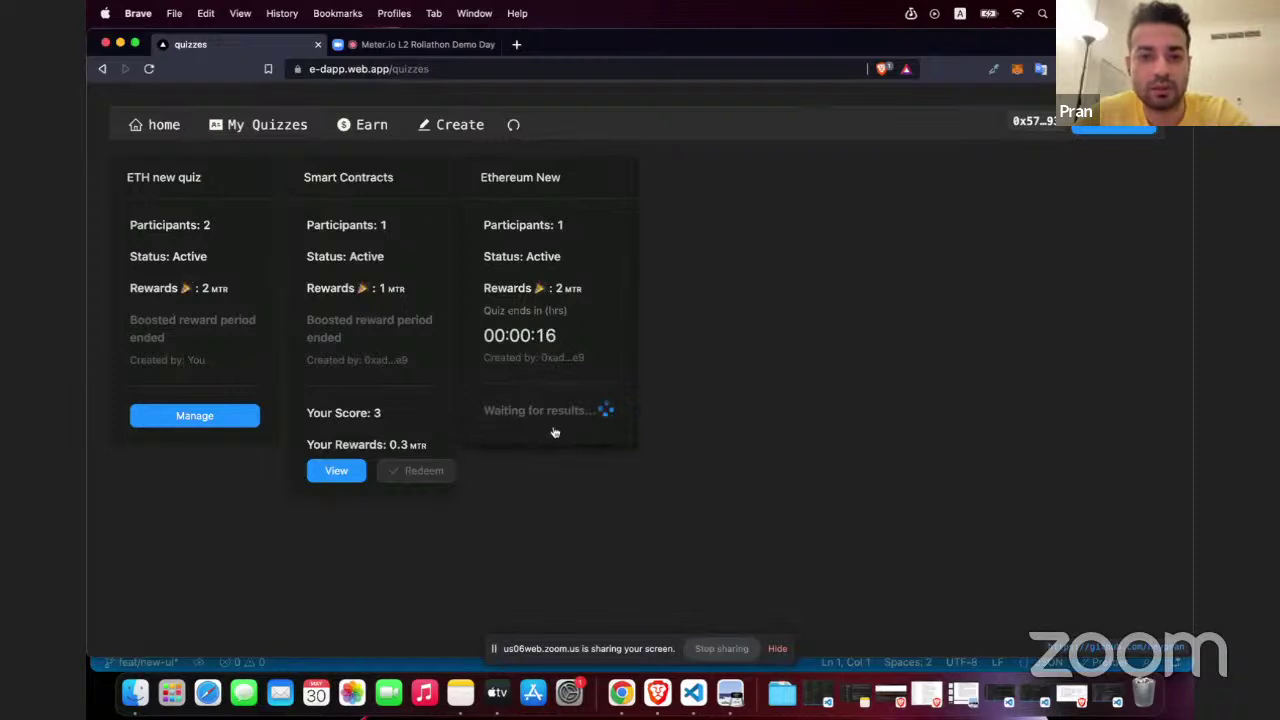
{"action": "left_click", "coordinate": [1113, 133]}
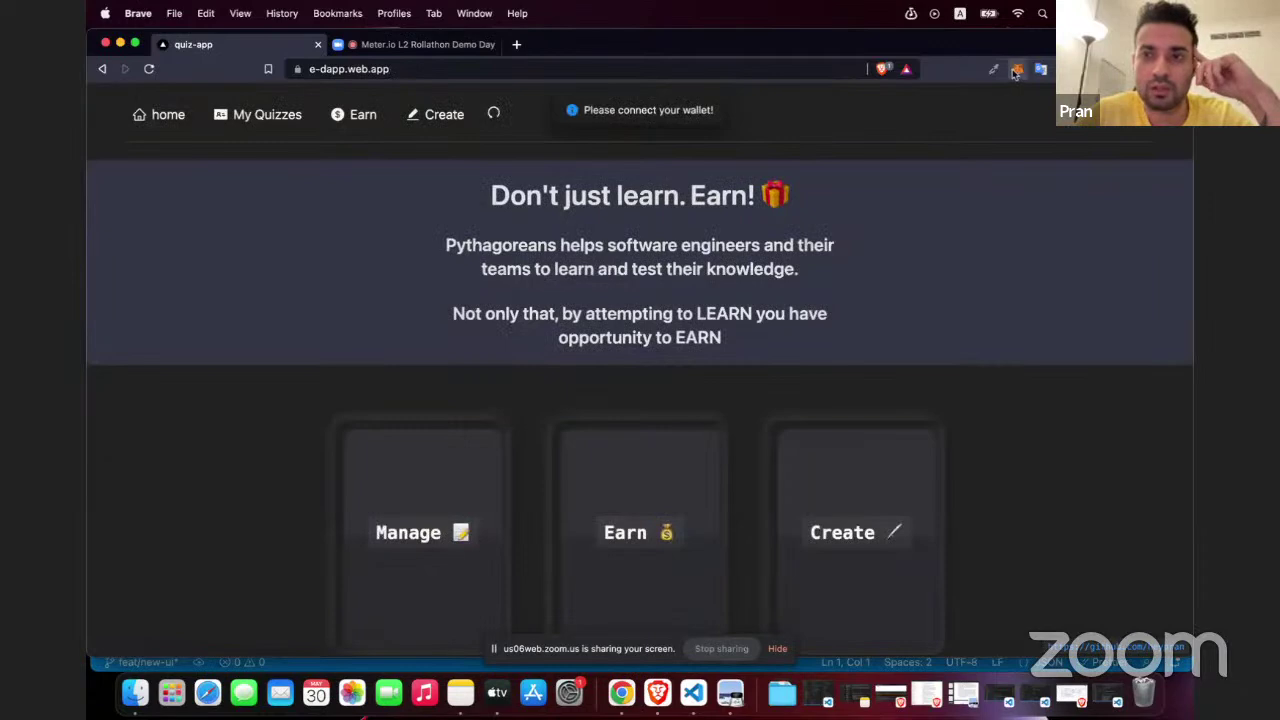
{"action": "left_click", "coordinate": [1015, 70]}
Switch the MetaMask wallet to Account 4
{"action": "left_click", "coordinate": [1000, 106]}
{"action": "scroll", "coordinate": [880, 250], "scroll_direction": "down", "scroll_amount": 3}
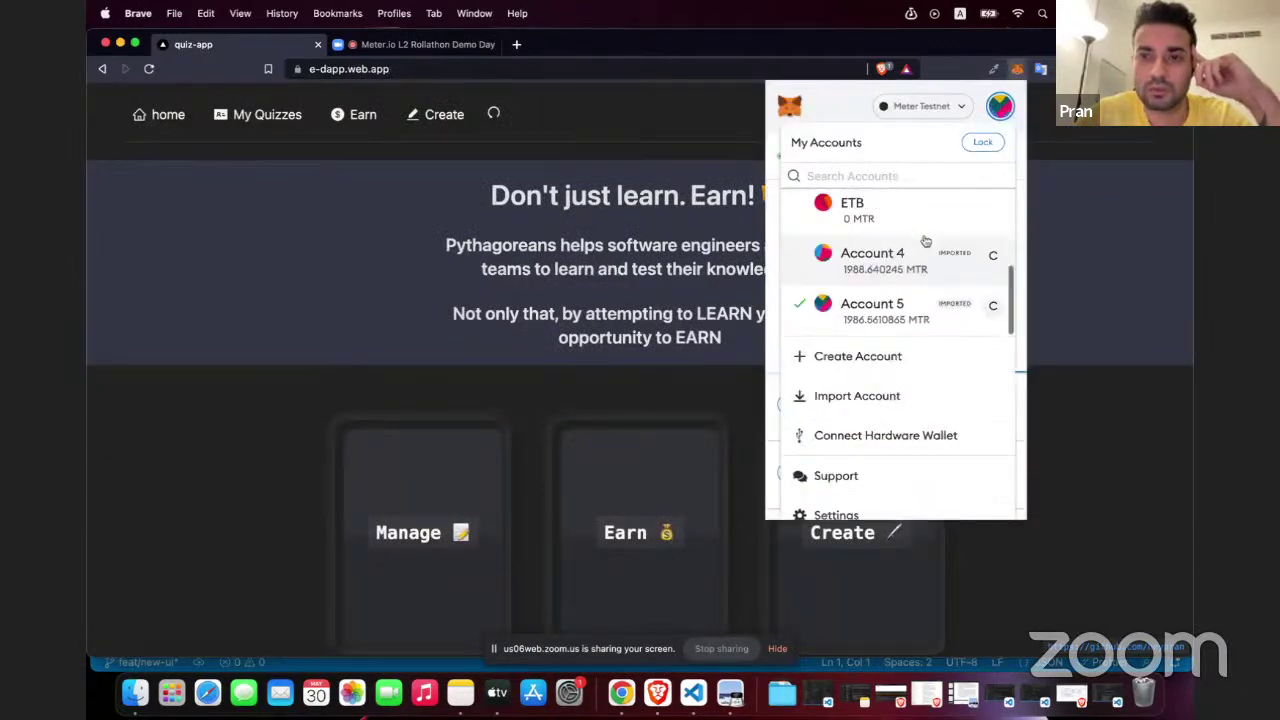
{"action": "left_click", "coordinate": [871, 251]}
{"action": "left_click", "coordinate": [1113, 151]}
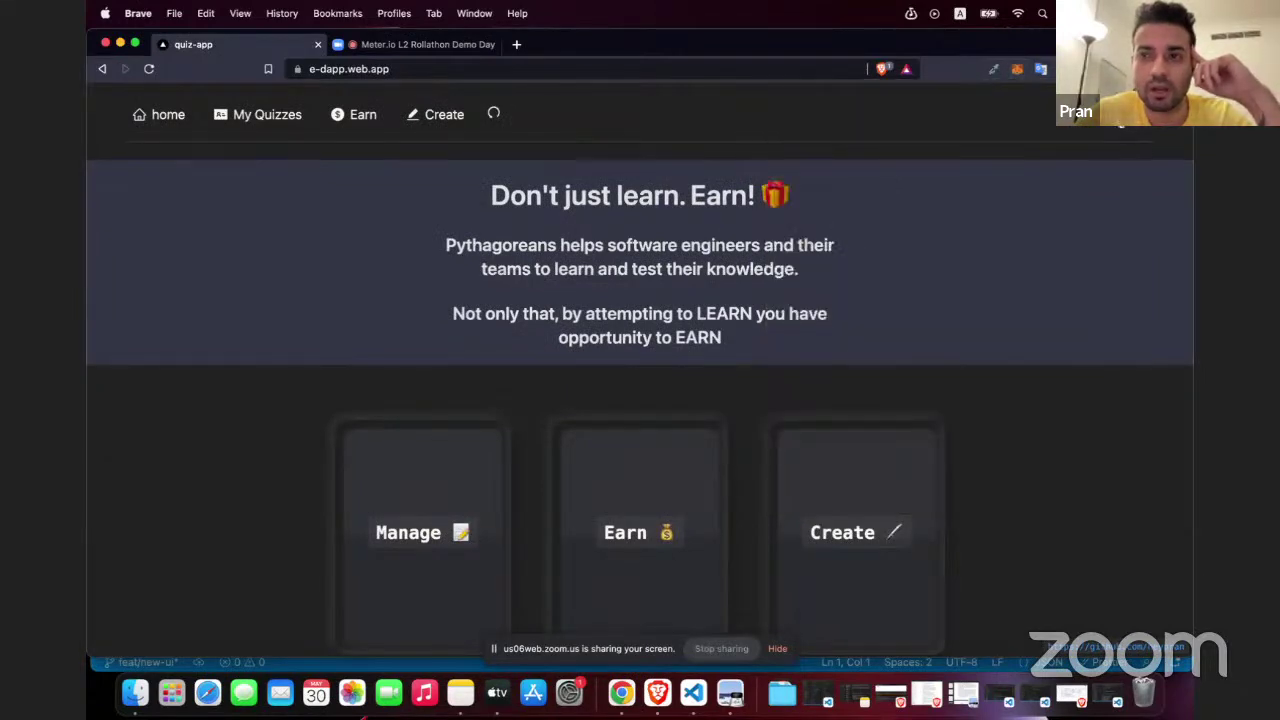
Open the Ethereum New management page from My Quizzes
{"action": "left_click", "coordinate": [267, 116]}
{"action": "left_click", "coordinate": [577, 416]}
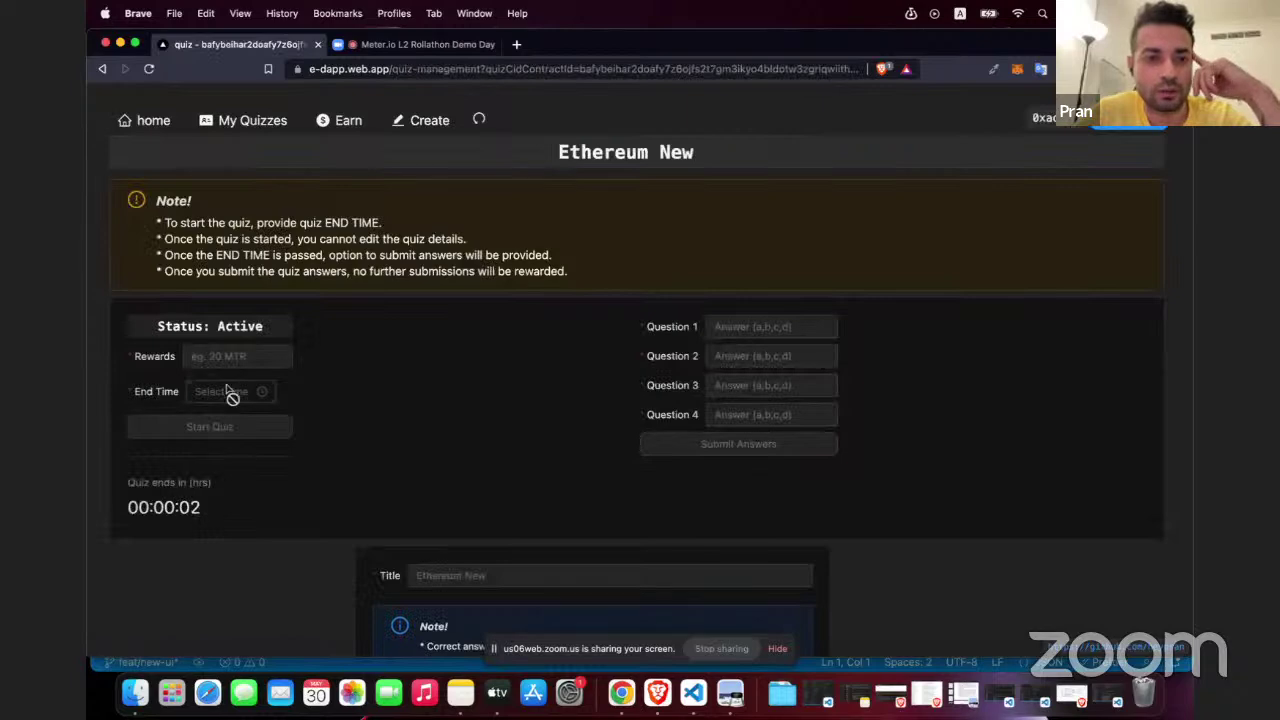
{"action": "scroll", "coordinate": [423, 491], "scroll_direction": "down", "scroll_amount": 3}
{"action": "scroll", "coordinate": [420, 486], "scroll_direction": "up", "scroll_amount": 3}
{"action": "double_click", "coordinate": [183, 508]}
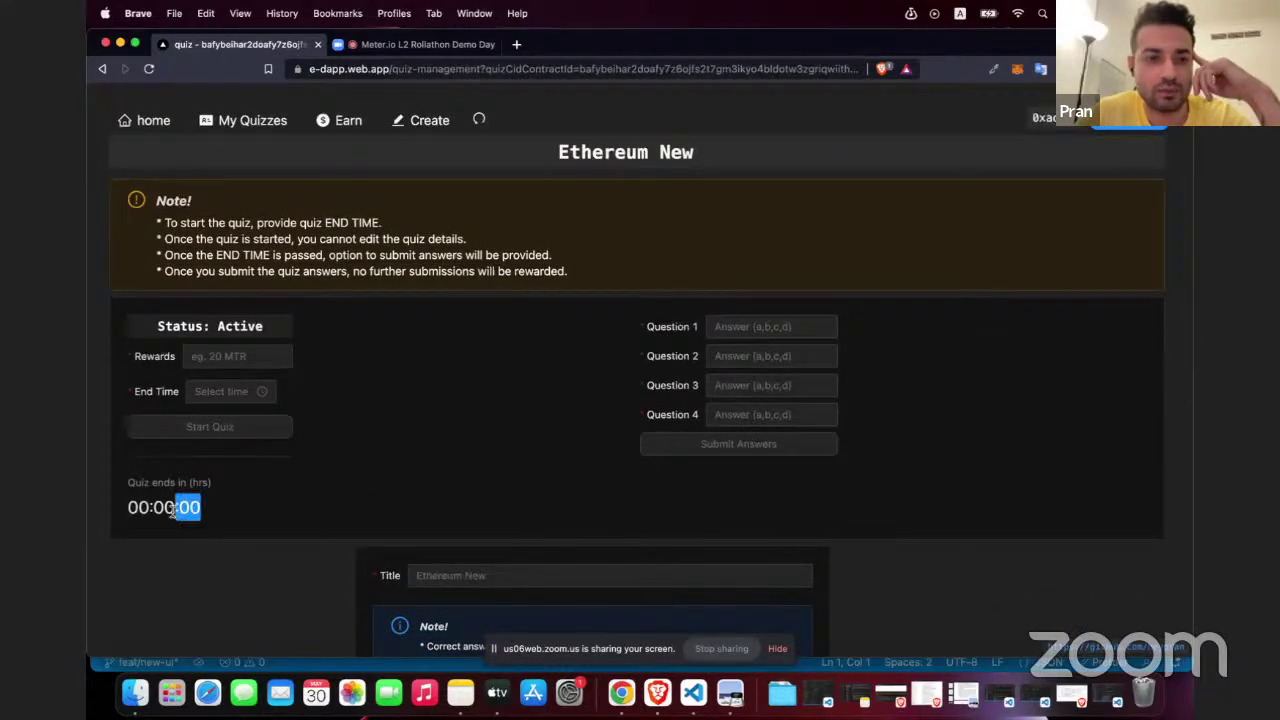
Refresh the quiz data and reopen Ethereum New's management page to check its answer fields
{"action": "left_click", "coordinate": [478, 119]}
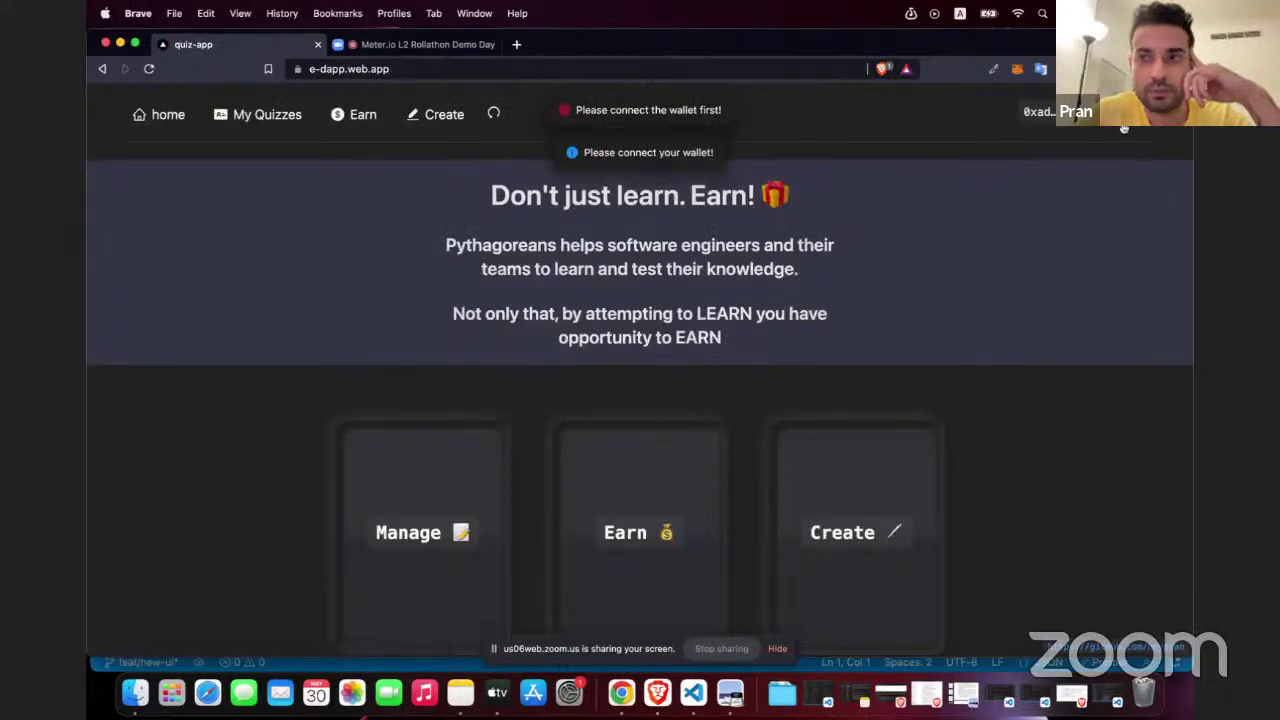
{"action": "left_click", "coordinate": [600, 491]}
{"action": "left_click", "coordinate": [272, 127]}
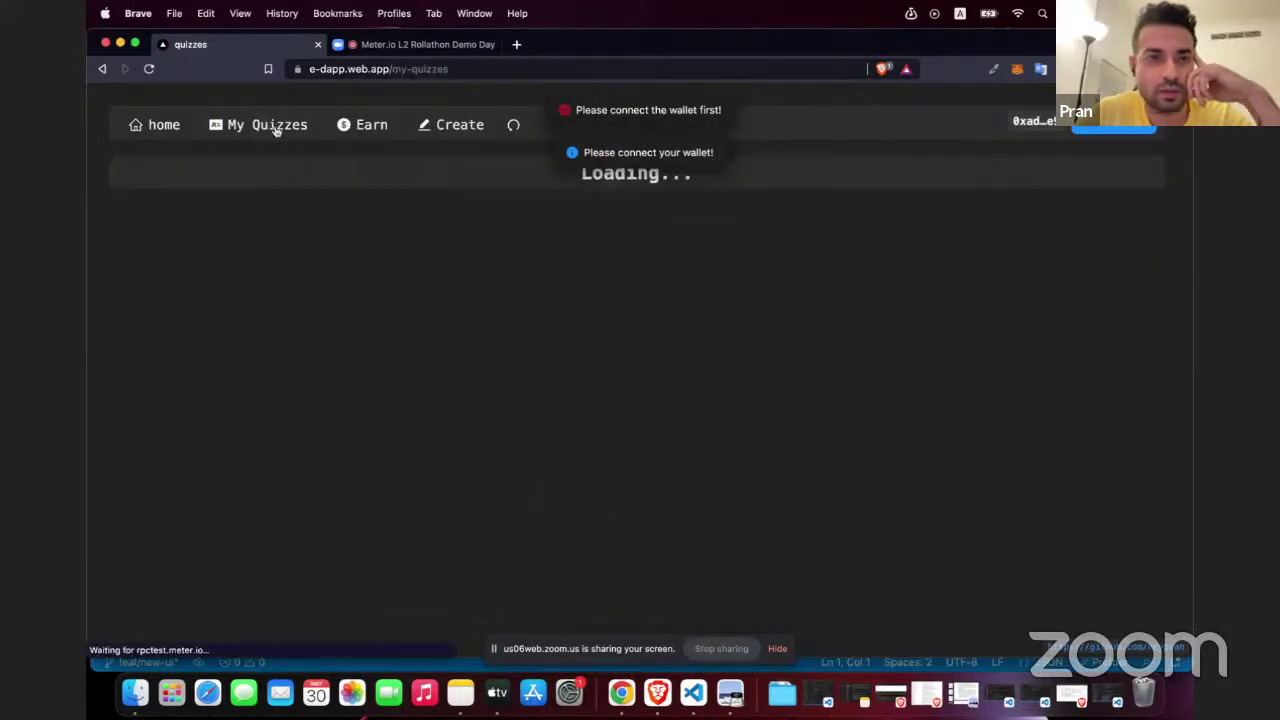
{"action": "left_click", "coordinate": [594, 410]}
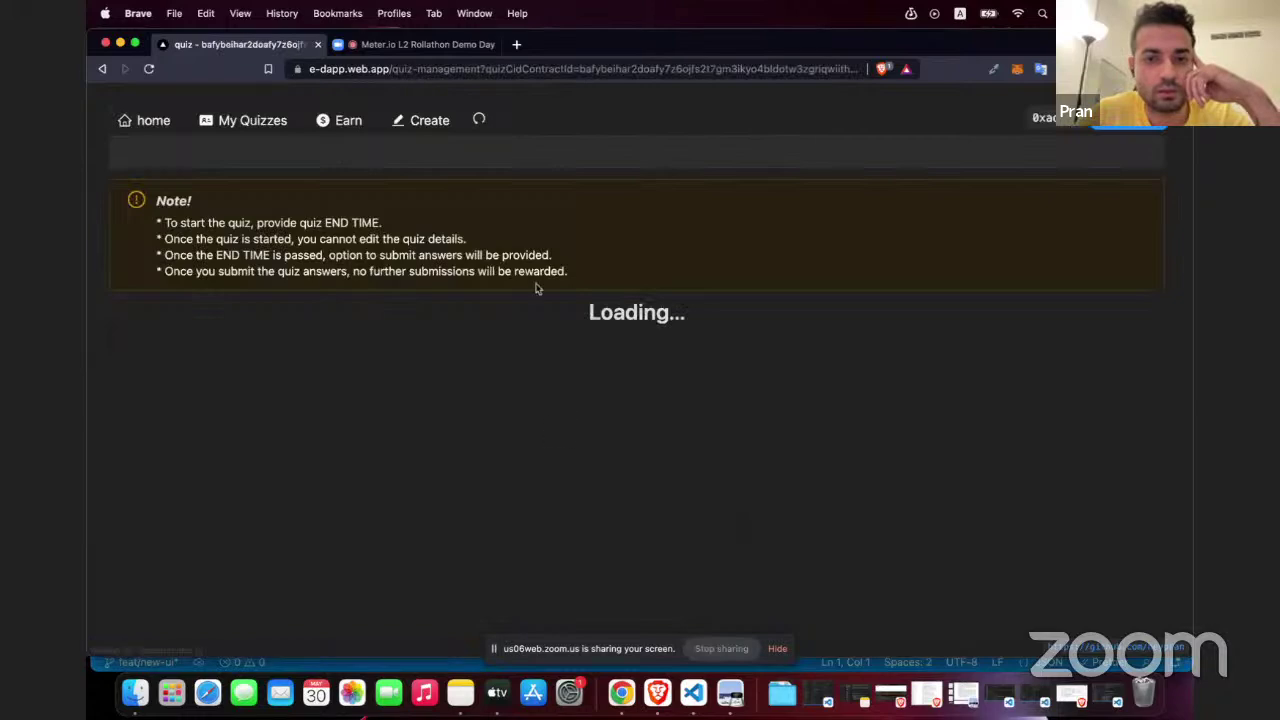
{"action": "scroll", "coordinate": [560, 287], "scroll_direction": "down", "scroll_amount": 1}
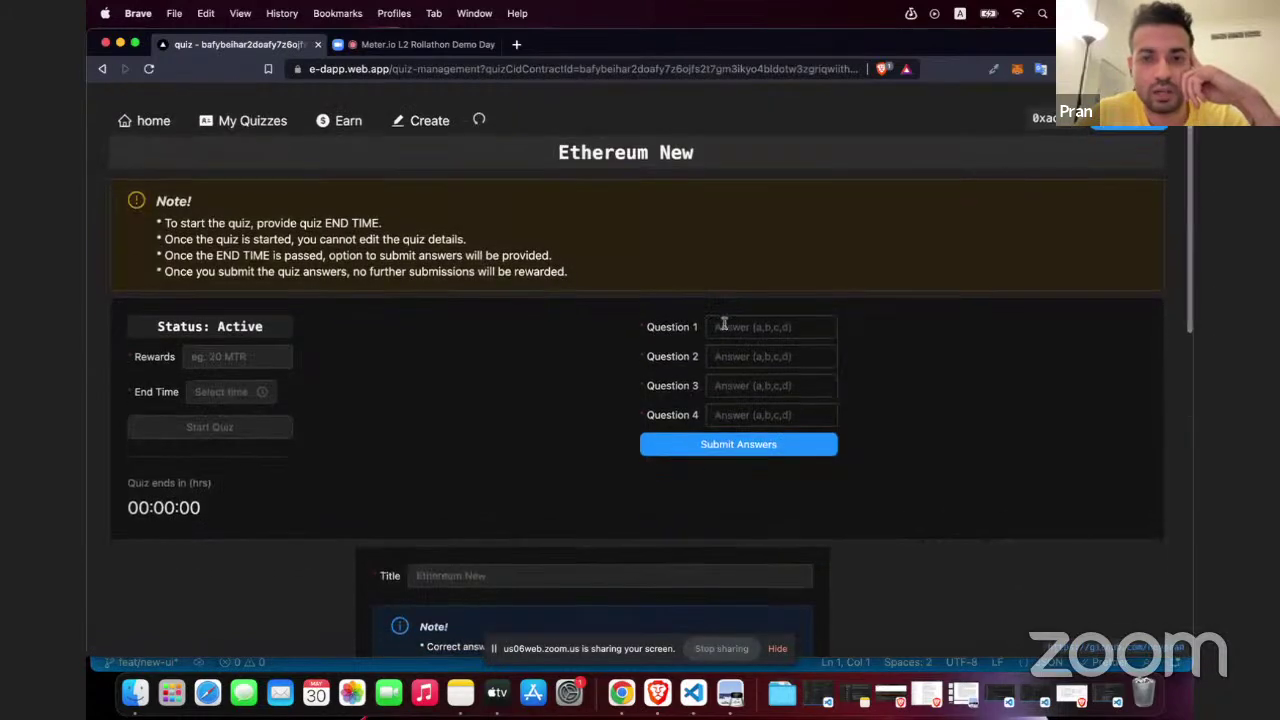
{"action": "left_click", "coordinate": [723, 326]}
{"action": "left_click", "coordinate": [543, 371]}
{"action": "scroll", "coordinate": [543, 371], "scroll_direction": "down", "scroll_amount": 5}
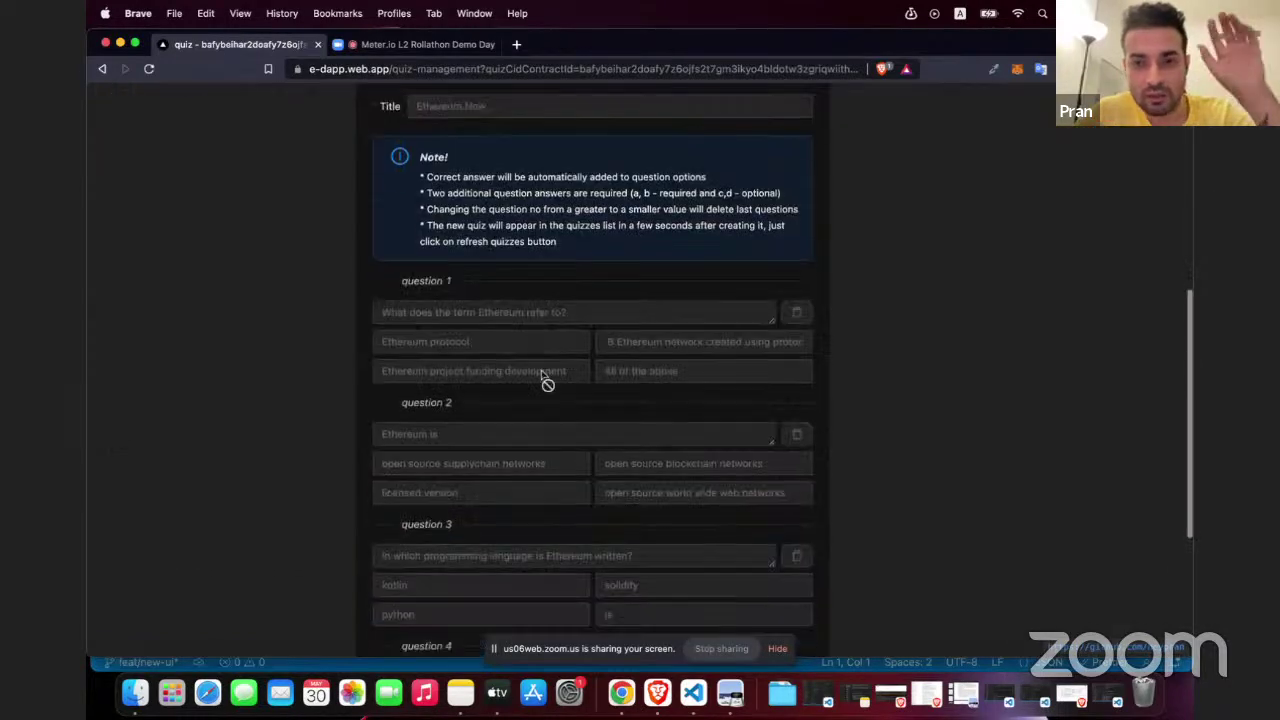
{"action": "scroll", "coordinate": [543, 371], "scroll_direction": "up", "scroll_amount": 5}
{"action": "scroll", "coordinate": [543, 376], "scroll_direction": "down", "scroll_amount": 1}
{"action": "scroll", "coordinate": [543, 377], "scroll_direction": "down", "scroll_amount": 5}
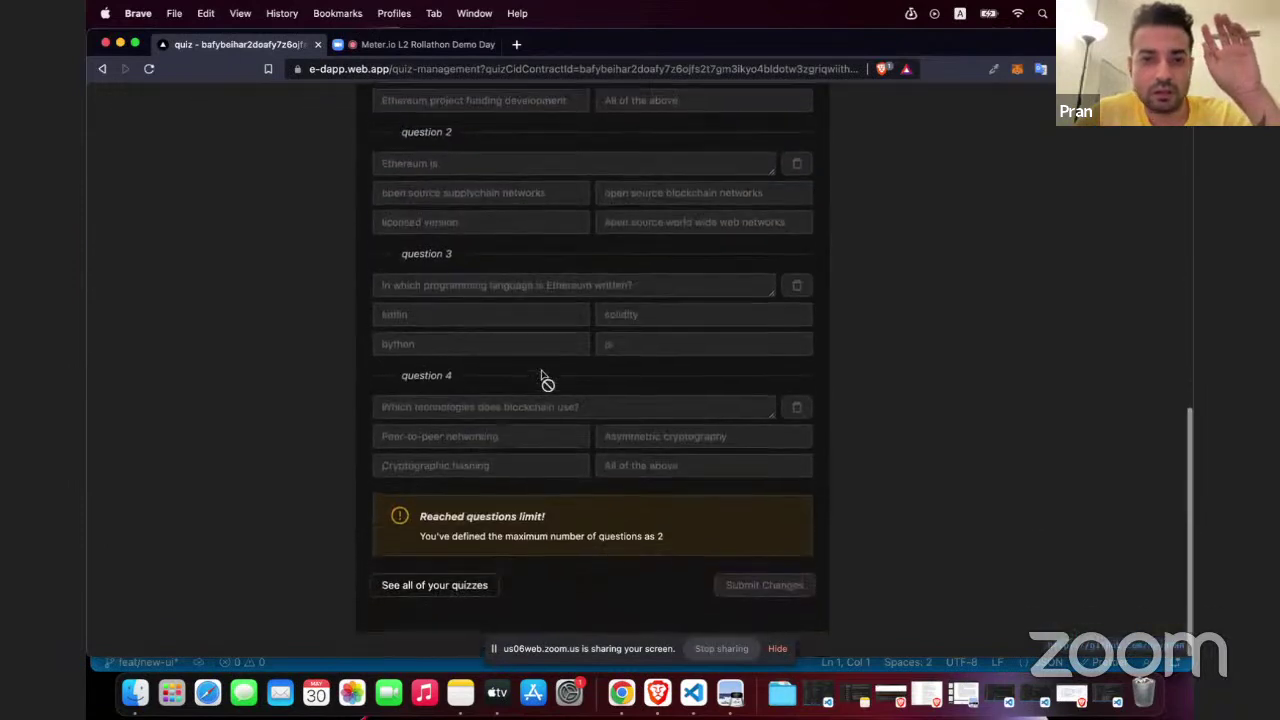
{"action": "scroll", "coordinate": [543, 380], "scroll_direction": "up", "scroll_amount": 6}
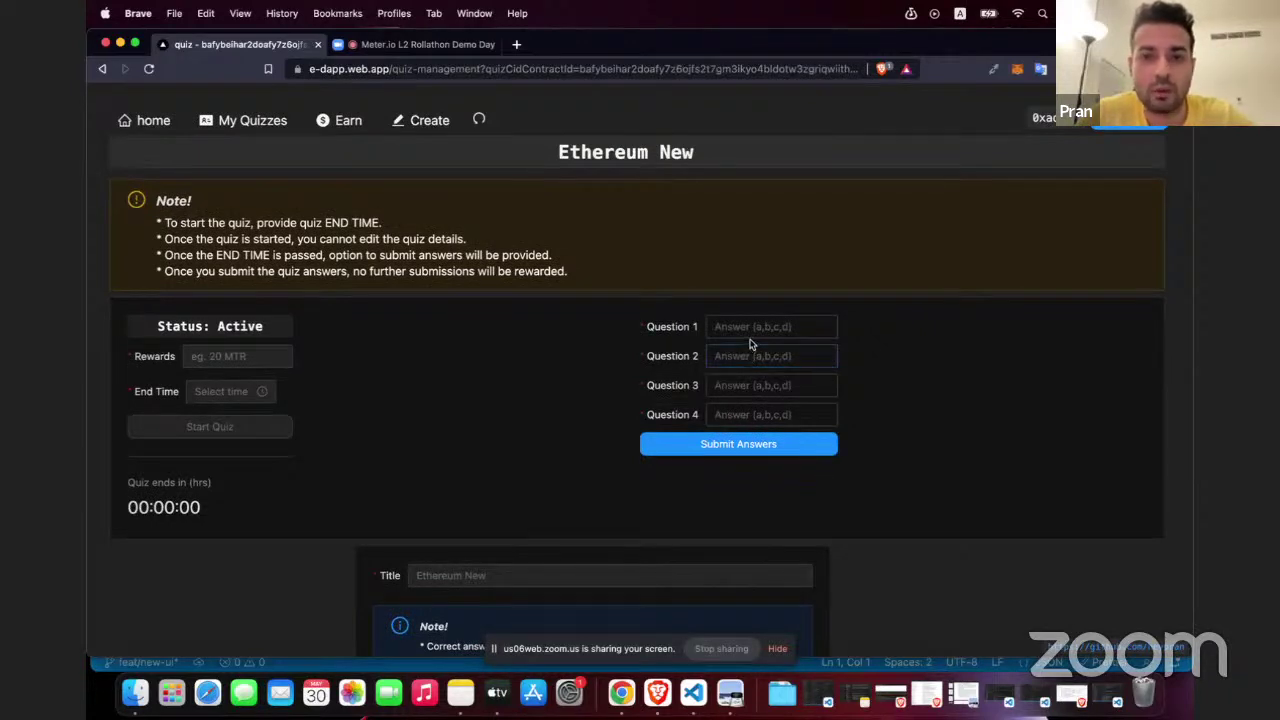
Enter answer 'a' for Question 1, replacing the mistaken '1'
{"action": "left_click", "coordinate": [749, 326]}
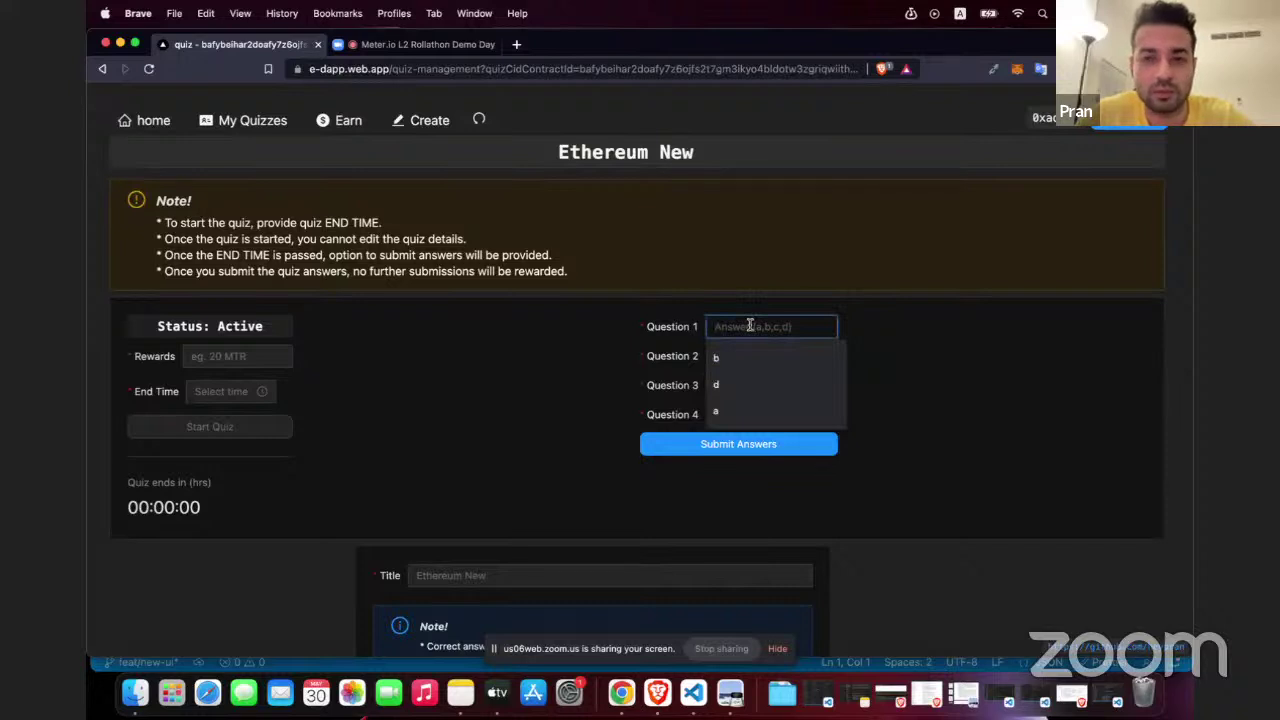
{"action": "type", "text": "1"}
{"action": "left_click", "coordinate": [724, 354]}
{"action": "type", "text": "1"}
{"action": "key", "text": "Tab"}
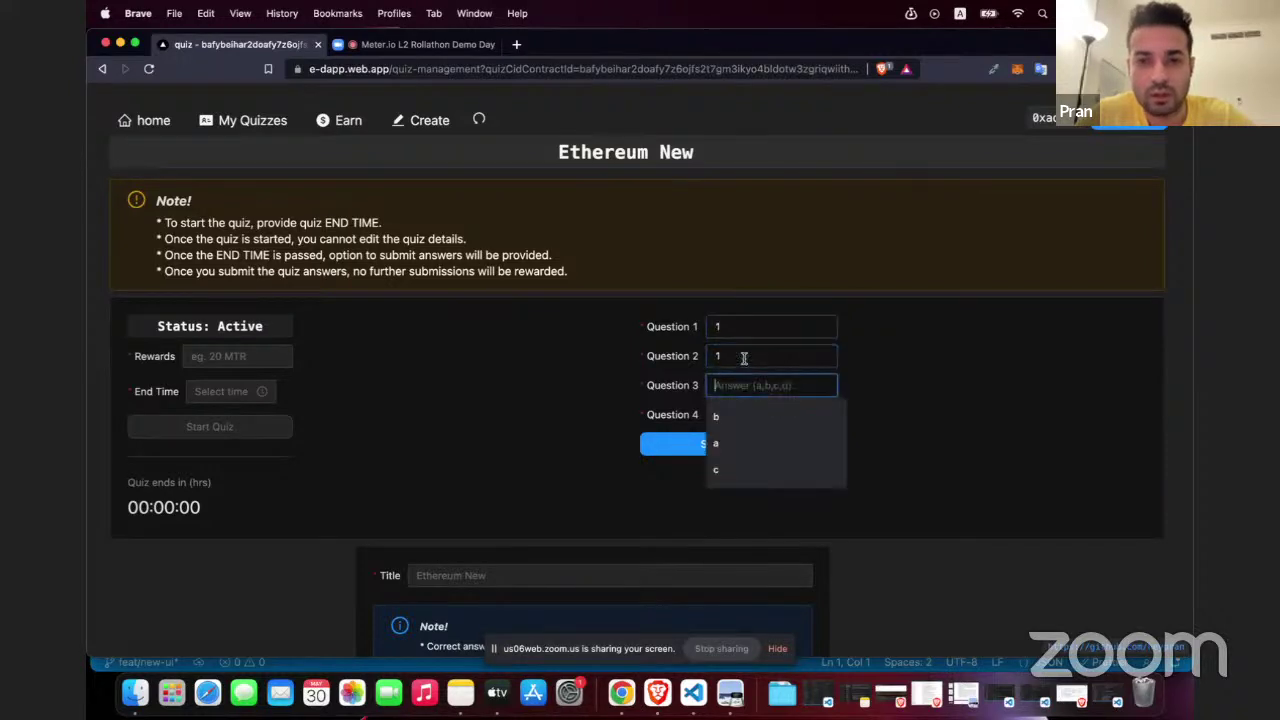
{"action": "left_click", "coordinate": [741, 336]}
{"action": "key", "text": "BackSpace"}
{"action": "type", "text": "a"}
Enter answer 'a' for Questions 2, 3 and 4
{"action": "left_click", "coordinate": [724, 355]}
{"action": "key", "text": "BackSpace"}
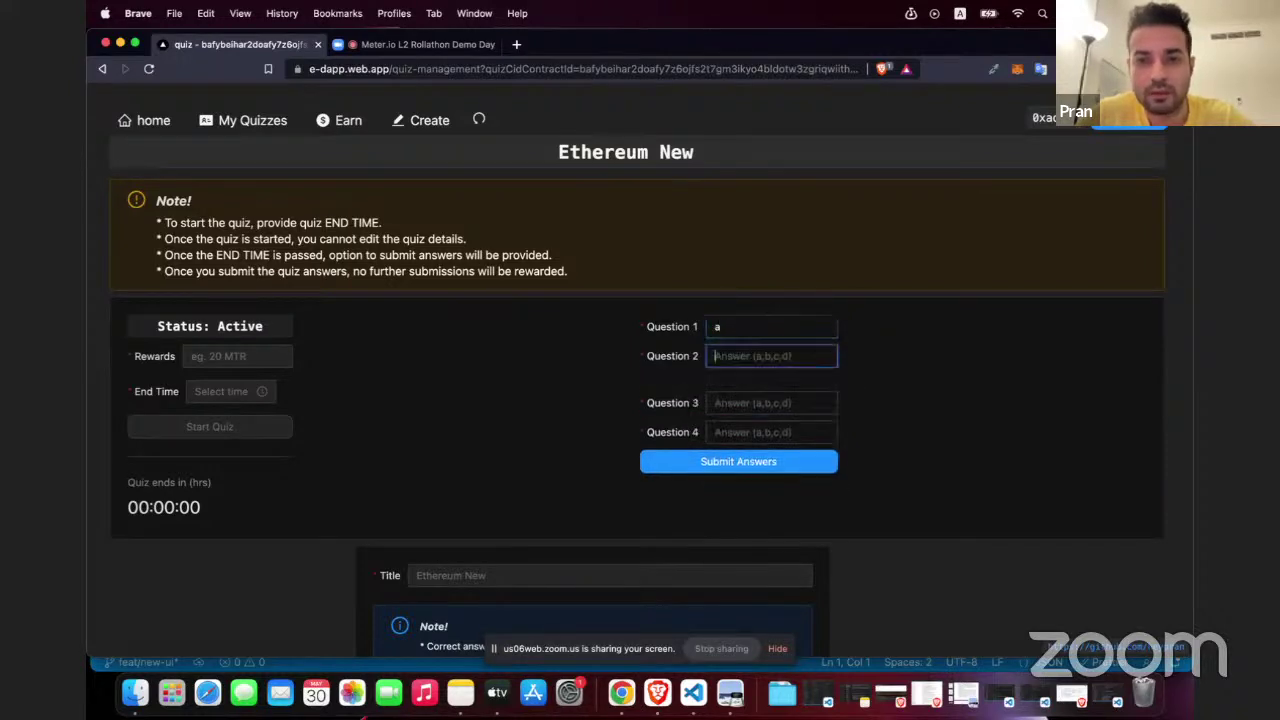
{"action": "type", "text": "a"}
{"action": "left_click", "coordinate": [726, 386]}
{"action": "type", "text": "a"}
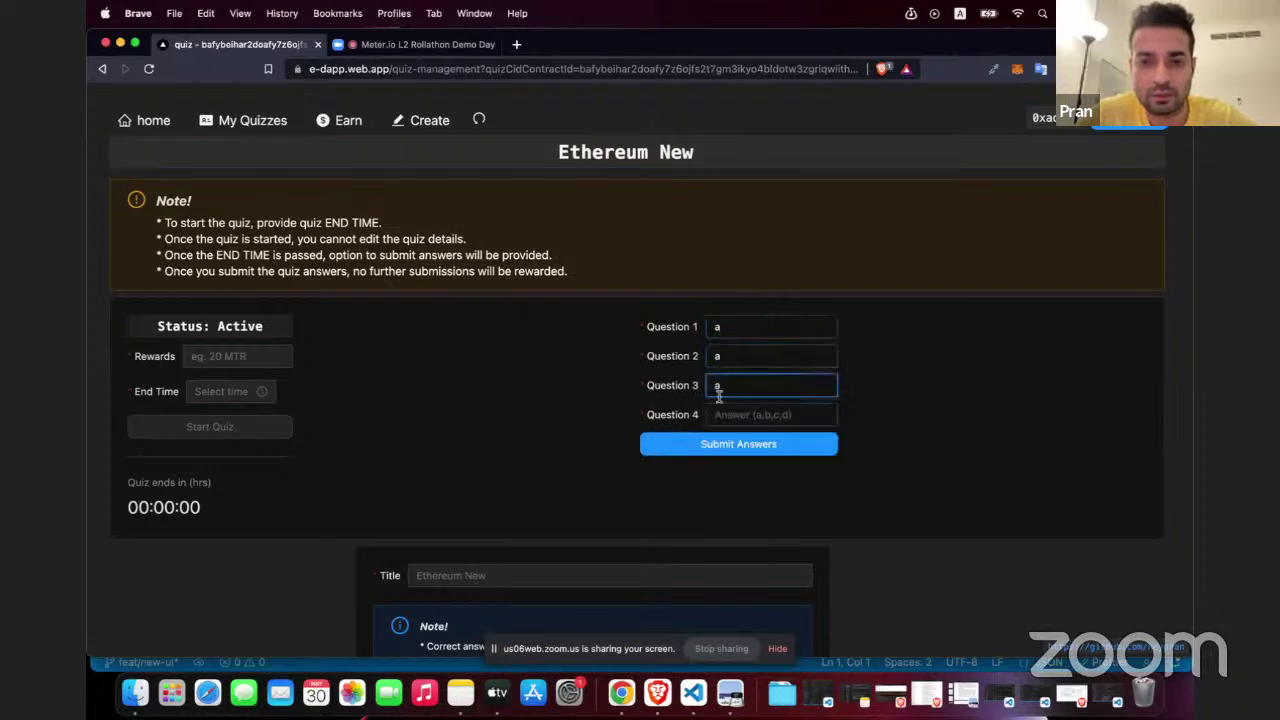
{"action": "left_click", "coordinate": [722, 414]}
{"action": "type", "text": "a"}
Submit the answers and confirm the transaction in MetaMask
{"action": "left_click", "coordinate": [693, 444]}
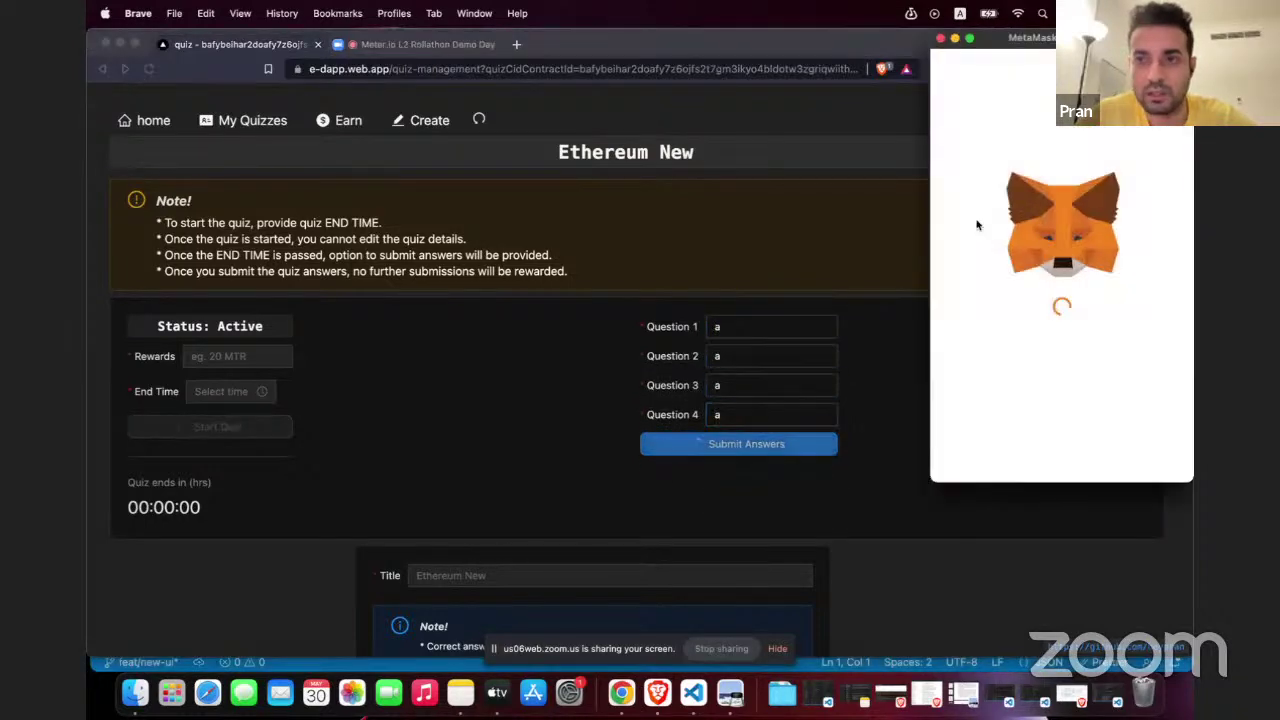
{"action": "scroll", "coordinate": [1080, 386], "scroll_direction": "down", "scroll_amount": 2}
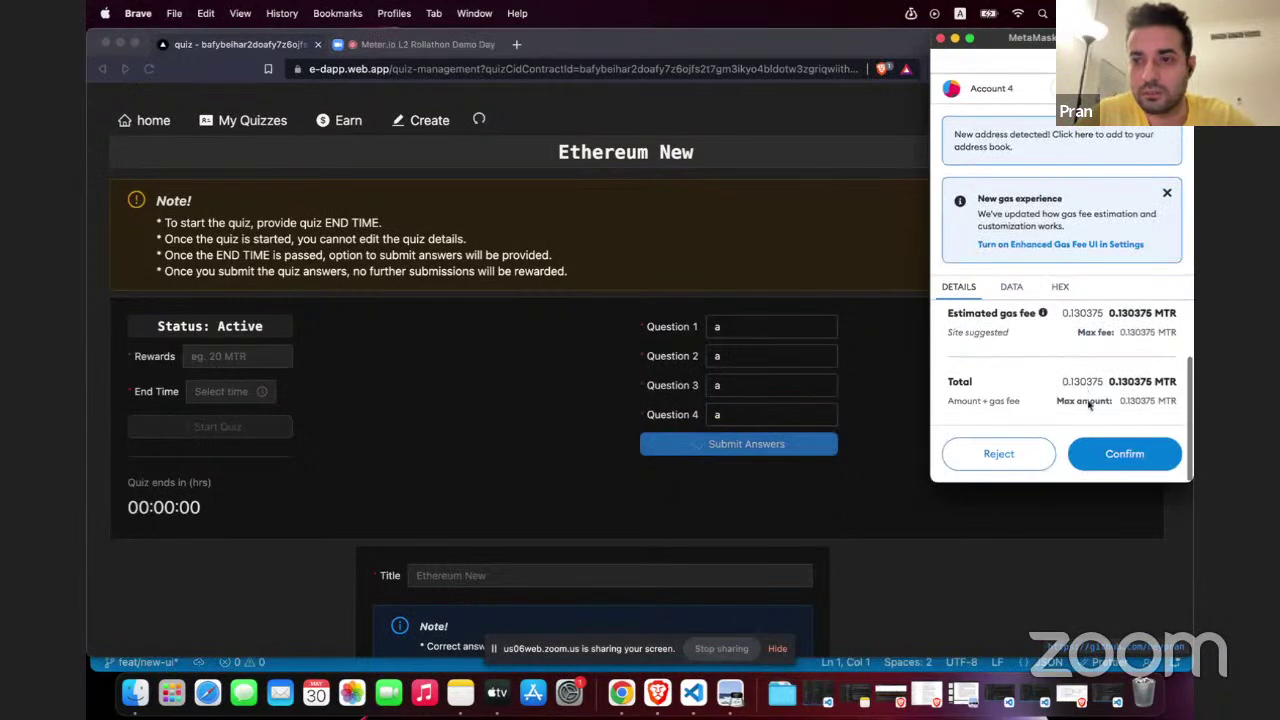
{"action": "left_click", "coordinate": [1101, 456]}
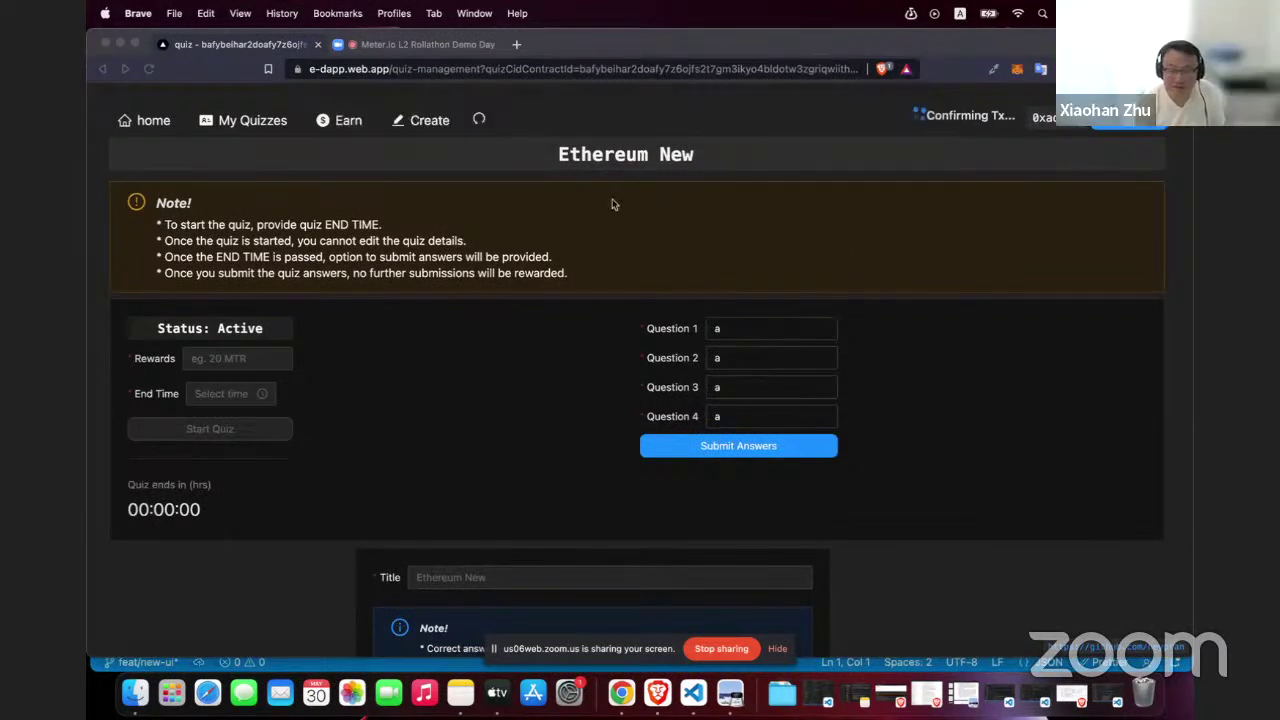
{"action": "left_click", "coordinate": [452, 48]}
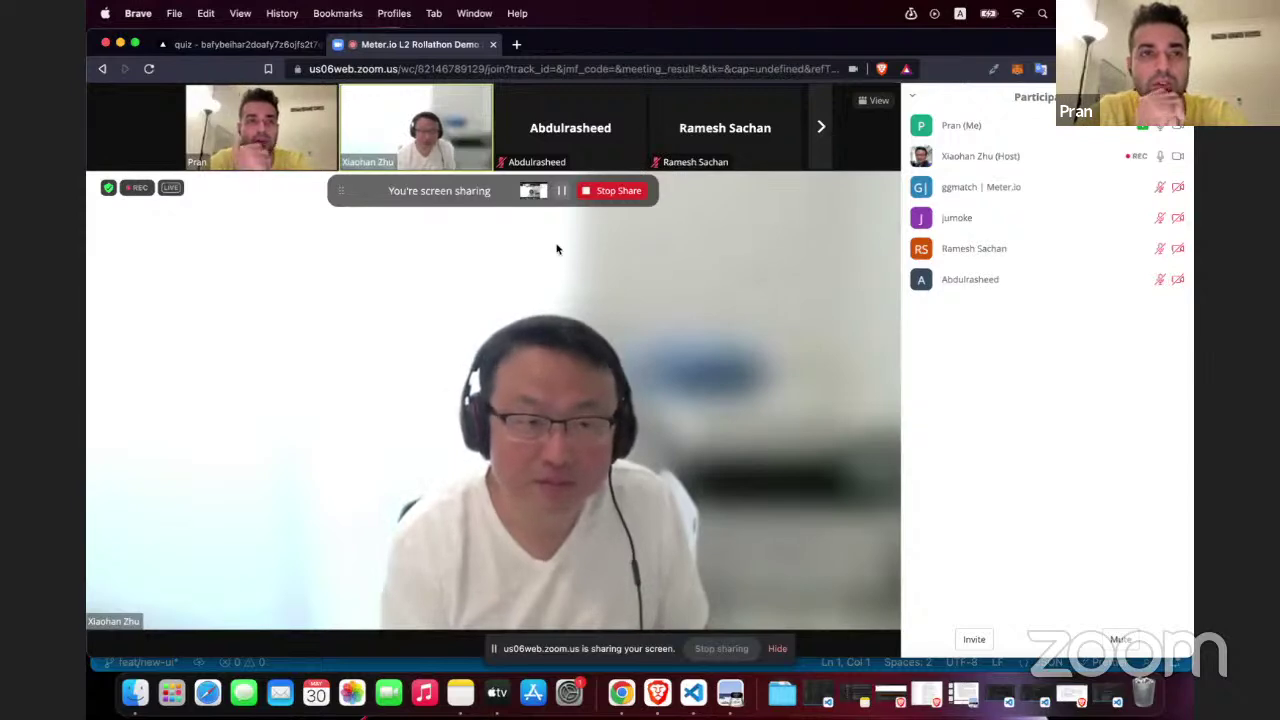
{"action": "mouse_move", "coordinate": [446, 133]}
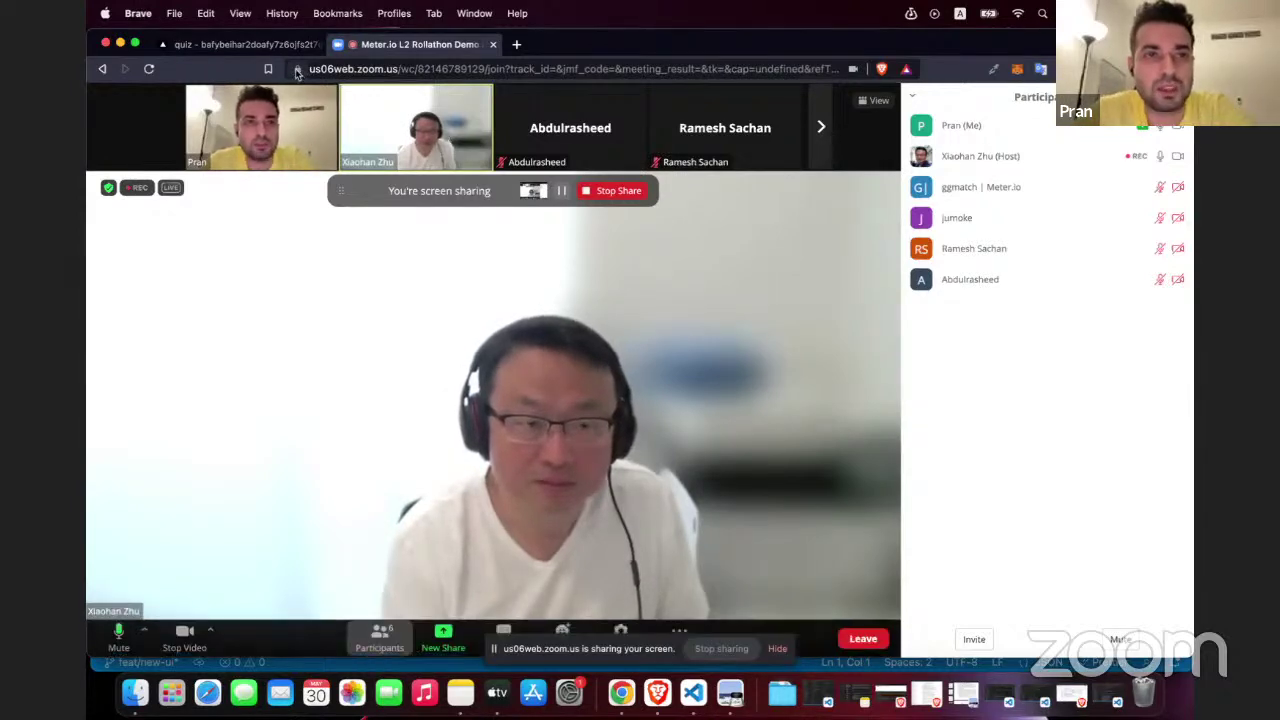
{"action": "left_click", "coordinate": [240, 44]}
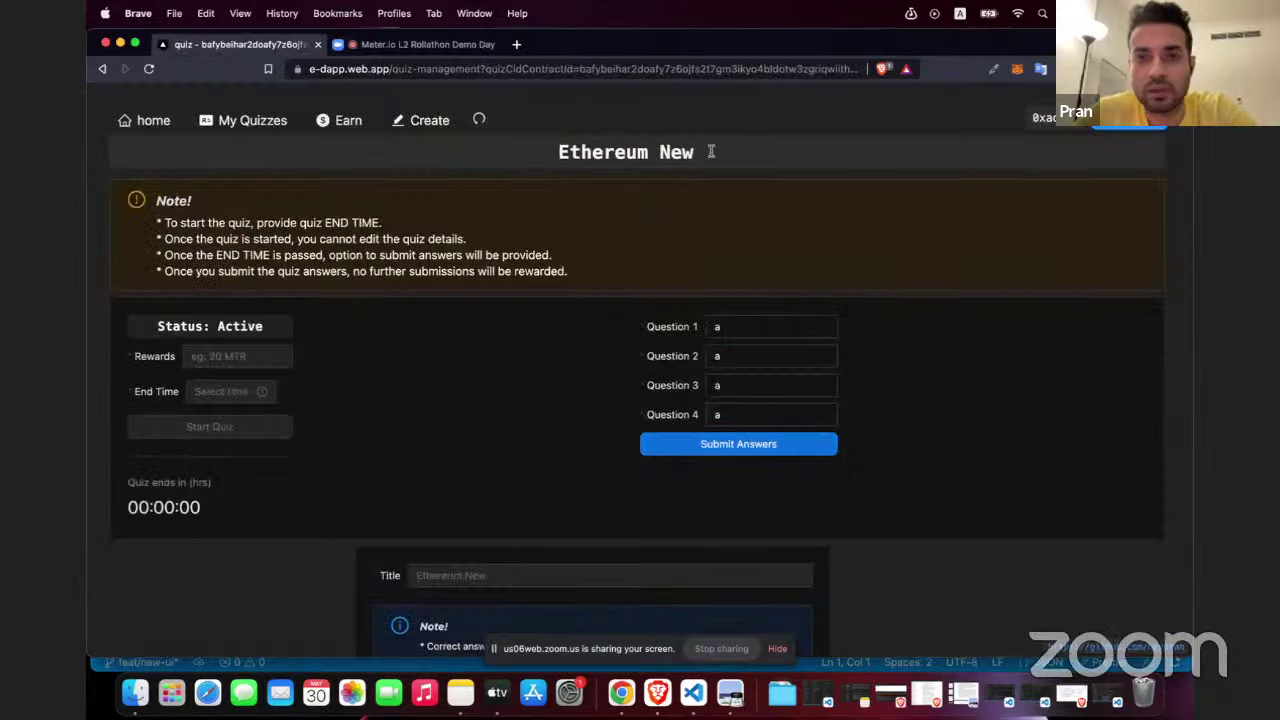
Switch MetaMask to Account 5 and go to the dApp's Earn section
{"action": "scroll", "coordinate": [874, 256], "scroll_direction": "down", "scroll_amount": 5}
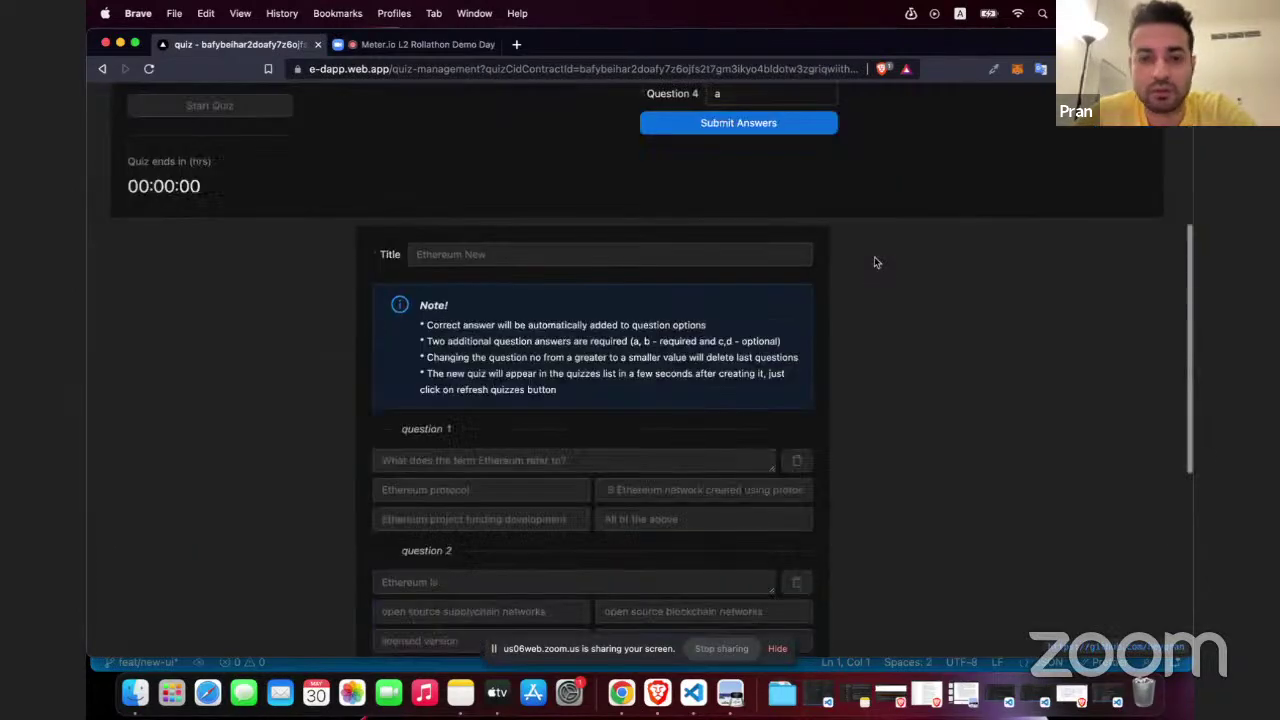
{"action": "scroll", "coordinate": [874, 256], "scroll_direction": "up", "scroll_amount": 5}
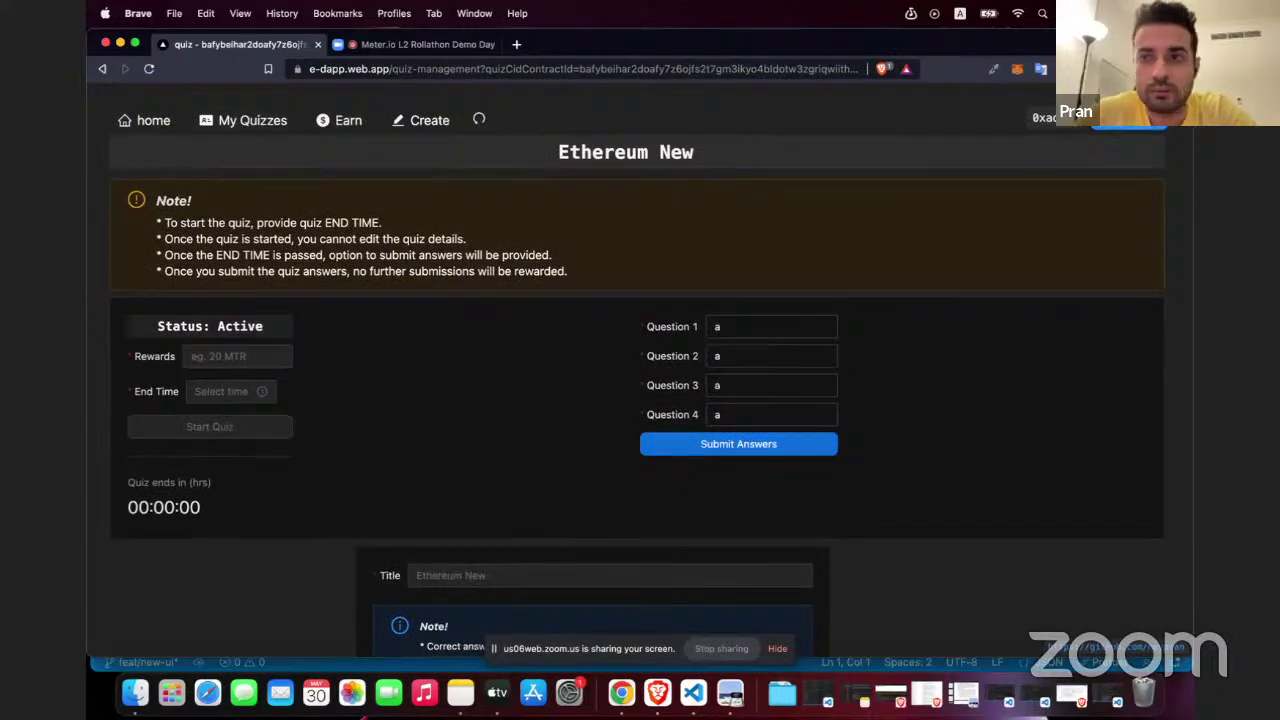
{"action": "left_click", "coordinate": [1018, 70]}
{"action": "left_click", "coordinate": [1000, 106]}
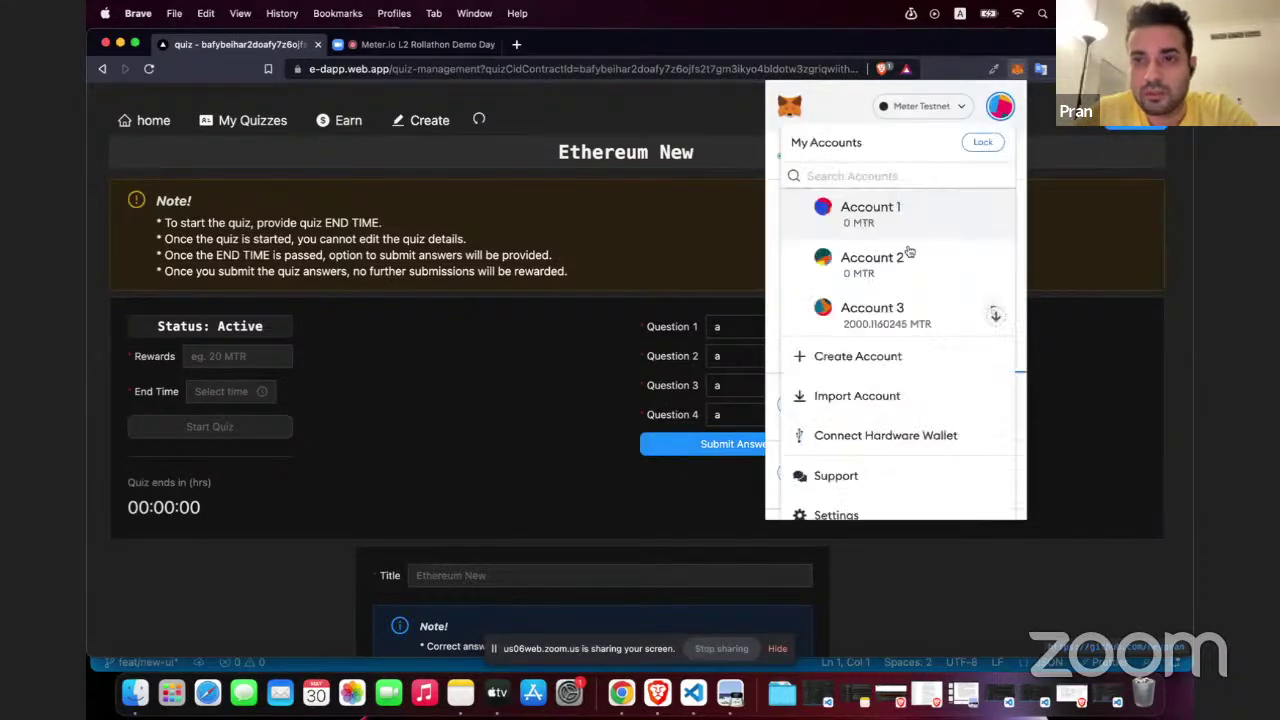
{"action": "scroll", "coordinate": [909, 252], "scroll_direction": "down", "scroll_amount": 3}
{"action": "left_click", "coordinate": [875, 305]}
{"action": "left_click", "coordinate": [639, 104]}
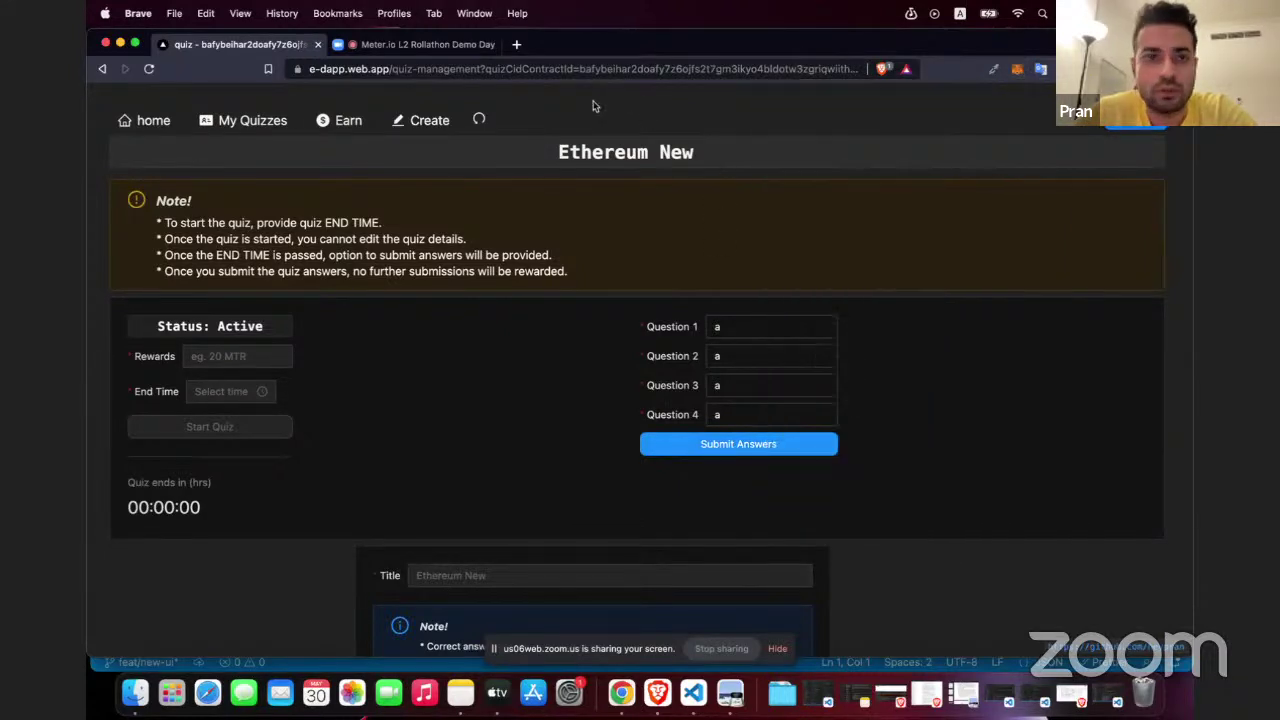
{"action": "left_click", "coordinate": [347, 124]}
{"action": "scroll", "coordinate": [466, 284], "scroll_direction": "down", "scroll_amount": 5}
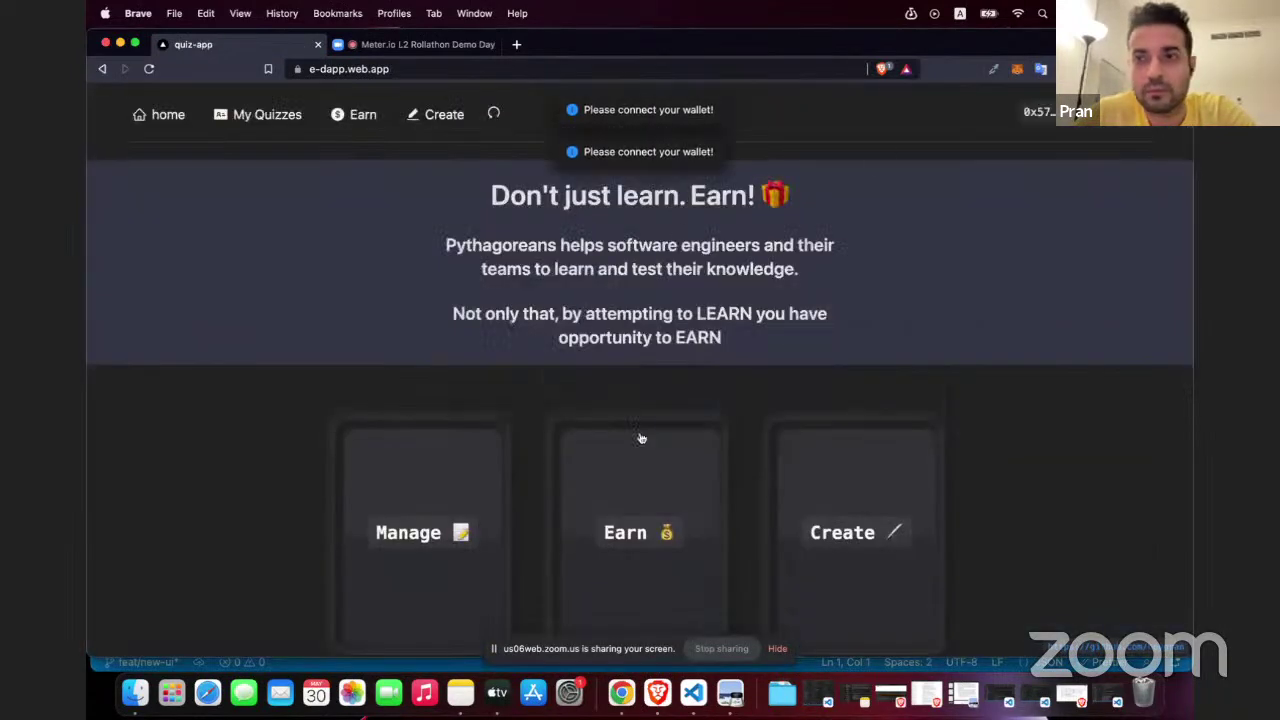
Redeem the 0.4 MTR Ethereum New reward, confirm it in MetaMask, and return home
{"action": "left_click", "coordinate": [625, 490]}
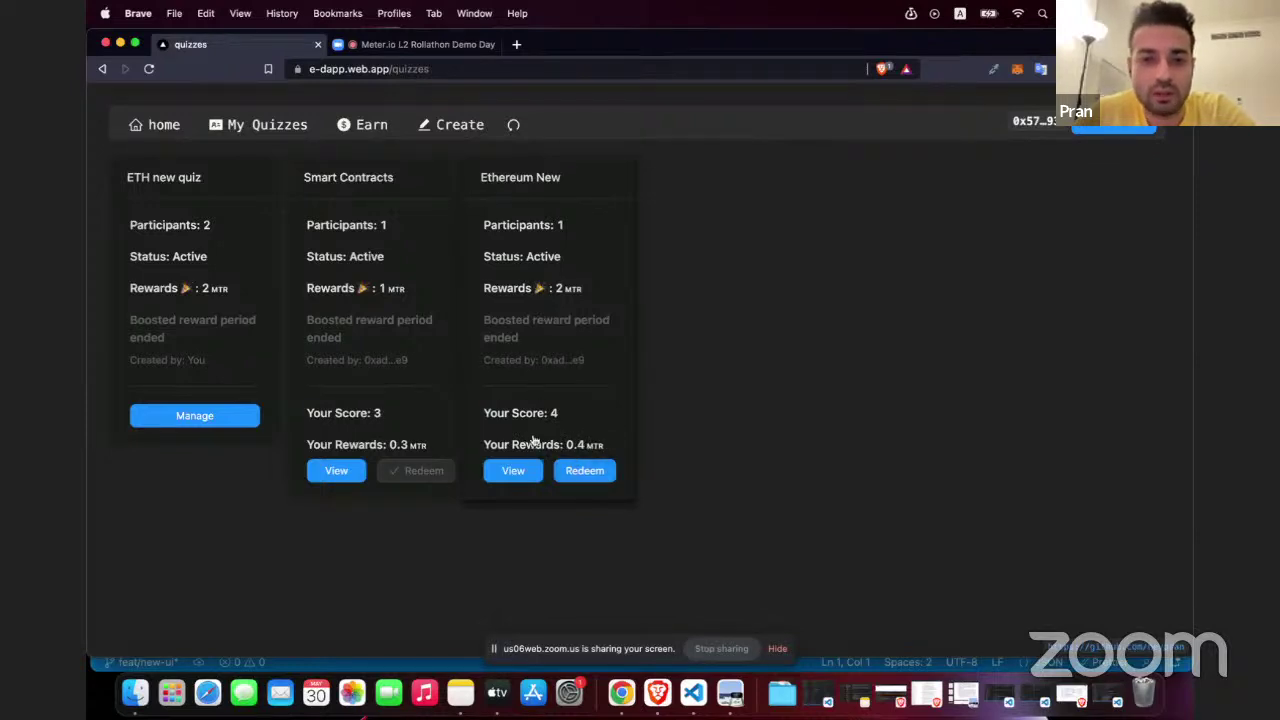
{"action": "left_click", "coordinate": [586, 472]}
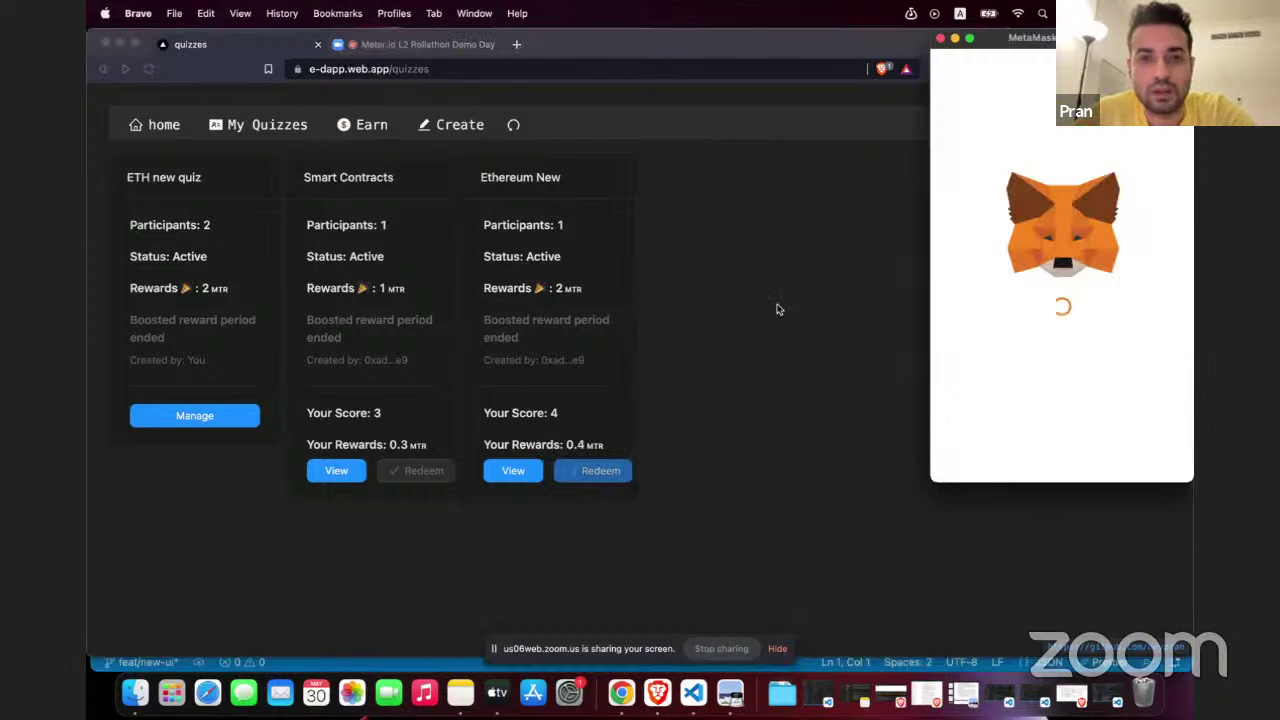
{"action": "scroll", "coordinate": [1066, 363], "scroll_direction": "down", "scroll_amount": 3}
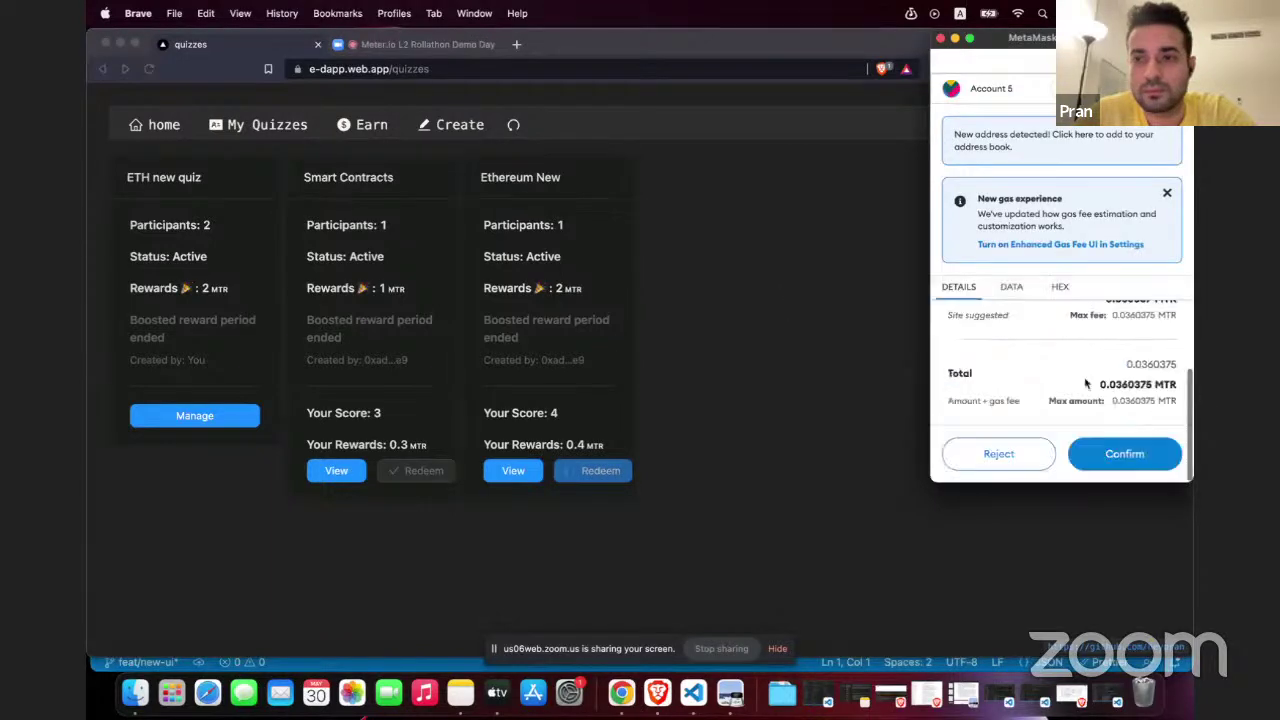
{"action": "left_click", "coordinate": [1145, 459]}
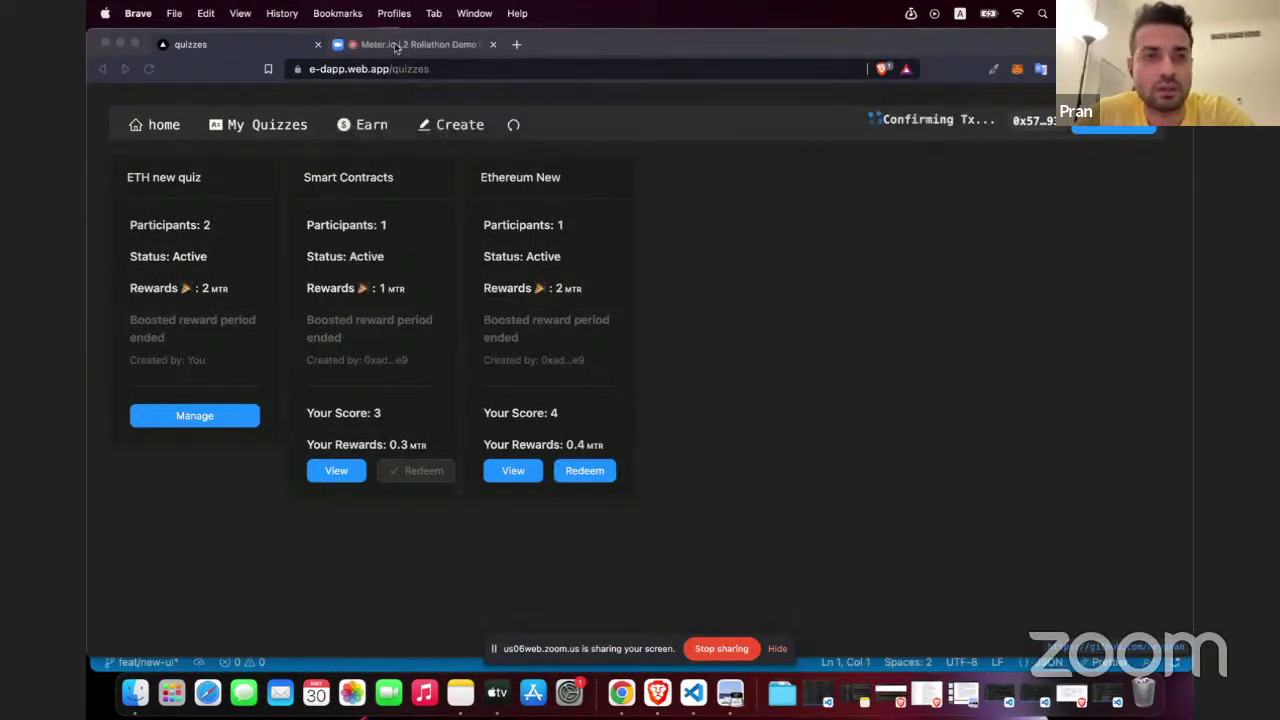
{"action": "left_click", "coordinate": [170, 128]}
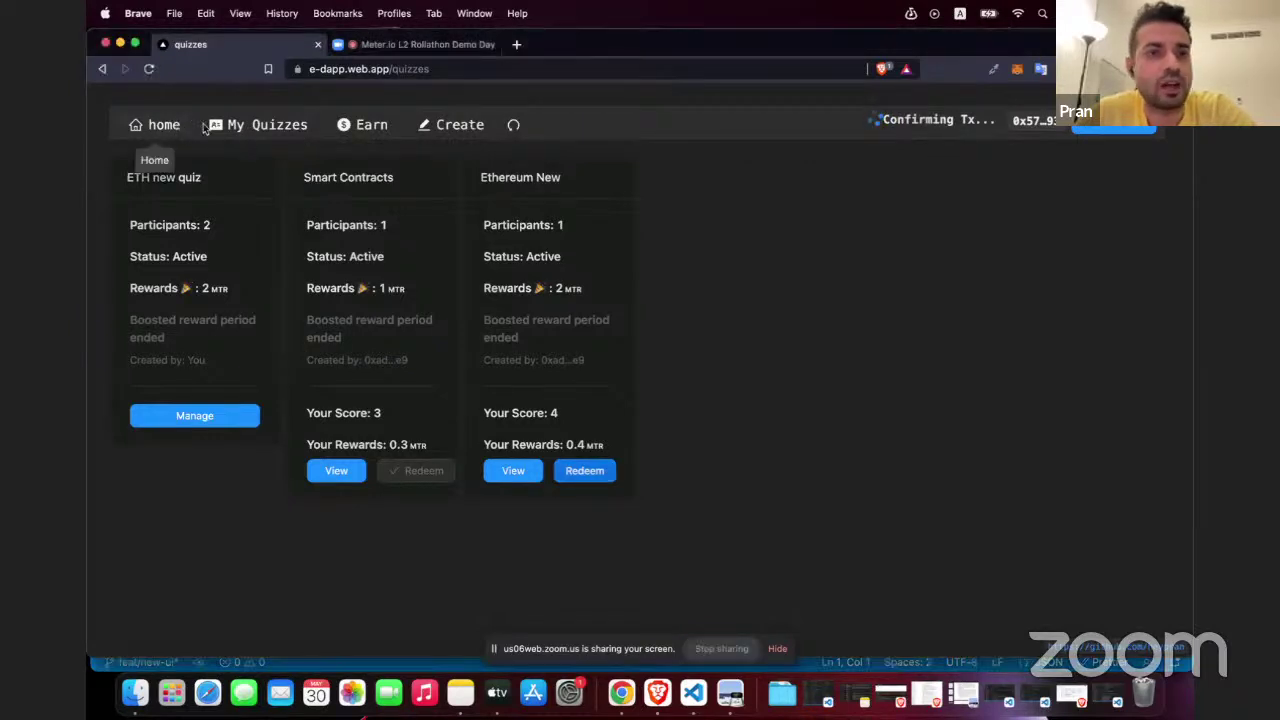
{"action": "scroll", "coordinate": [521, 280], "scroll_direction": "down", "scroll_amount": 5}
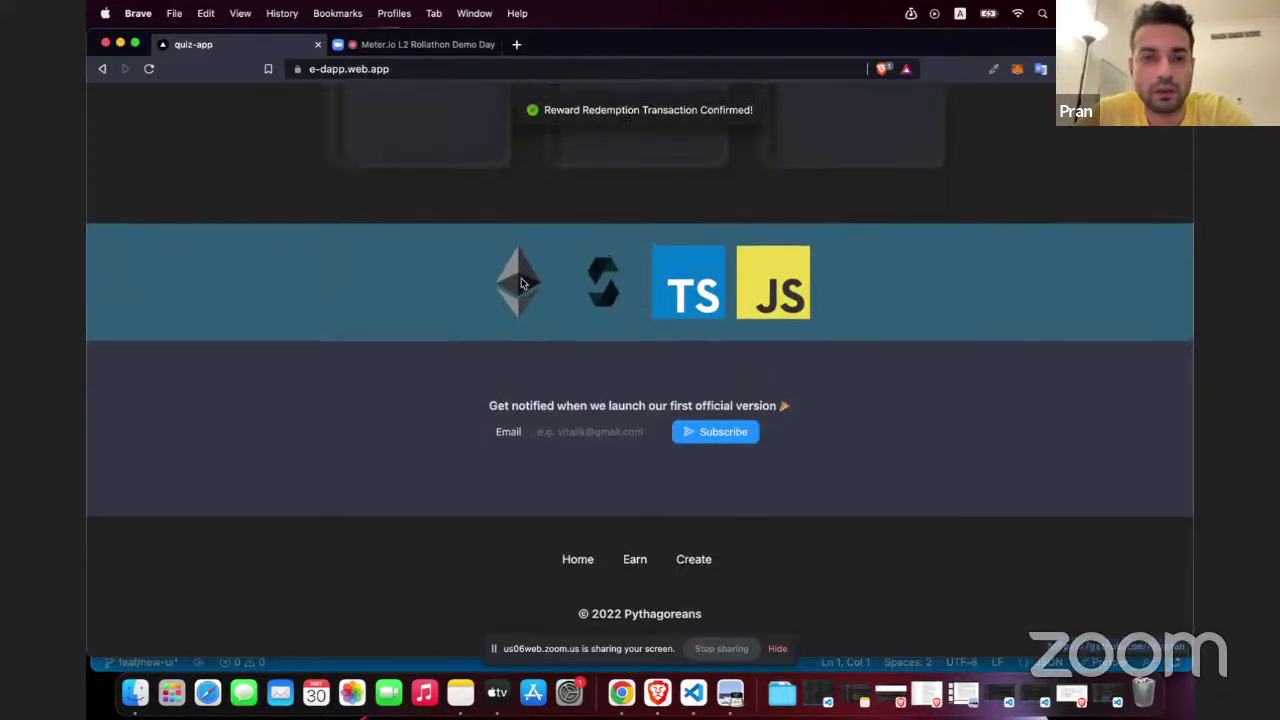
Switch to the Meter.io Zoom meeting tab, briefly revisiting the quiz app
{"action": "left_click", "coordinate": [422, 44]}
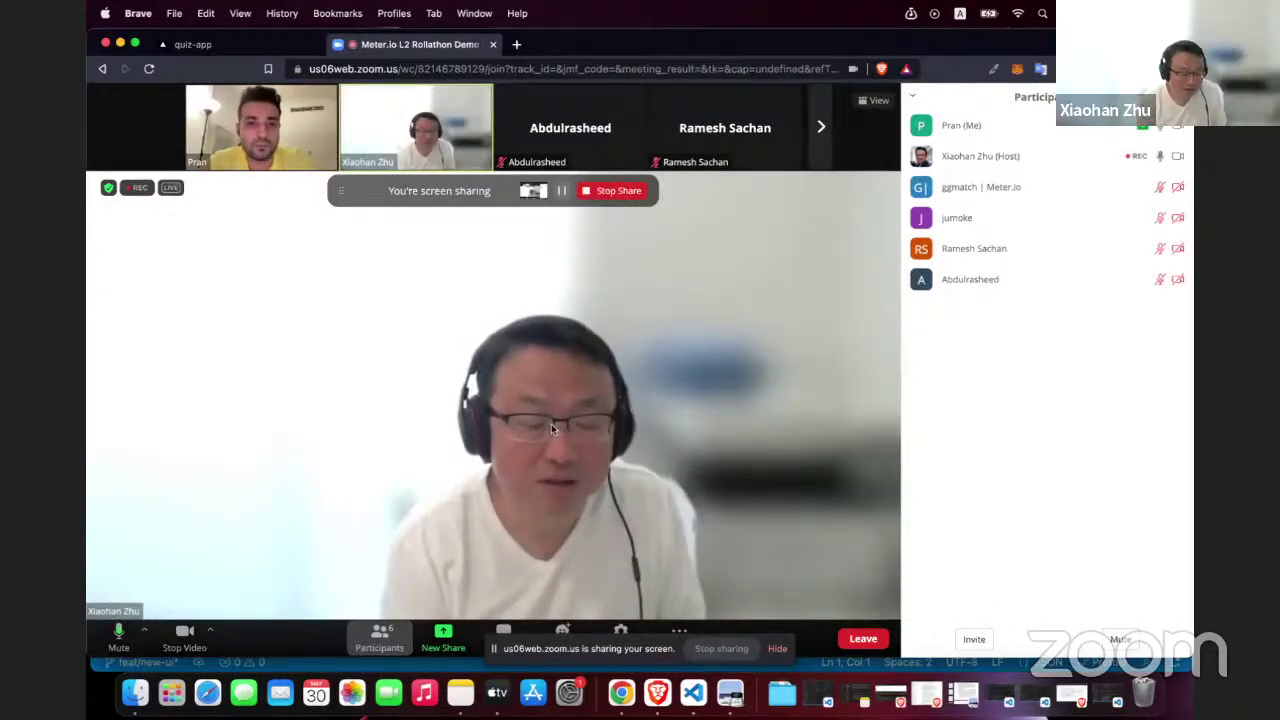
{"action": "left_click", "coordinate": [247, 45]}
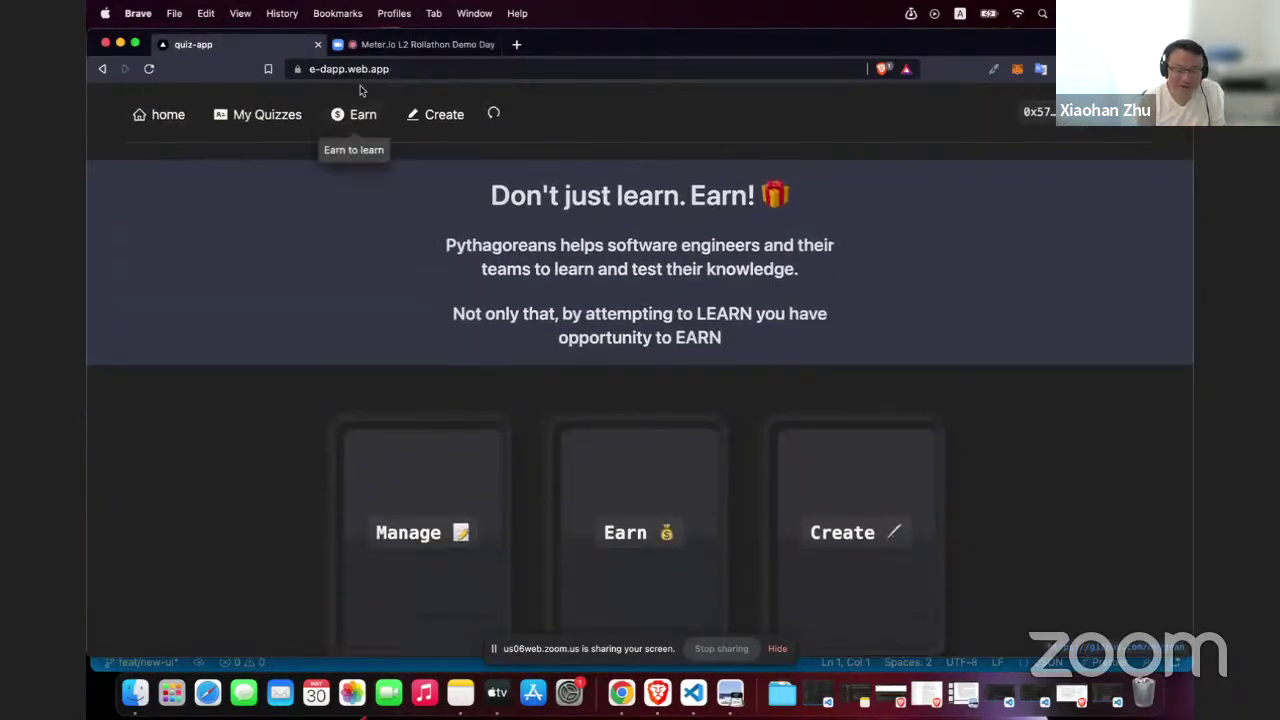
{"action": "left_click", "coordinate": [405, 45]}
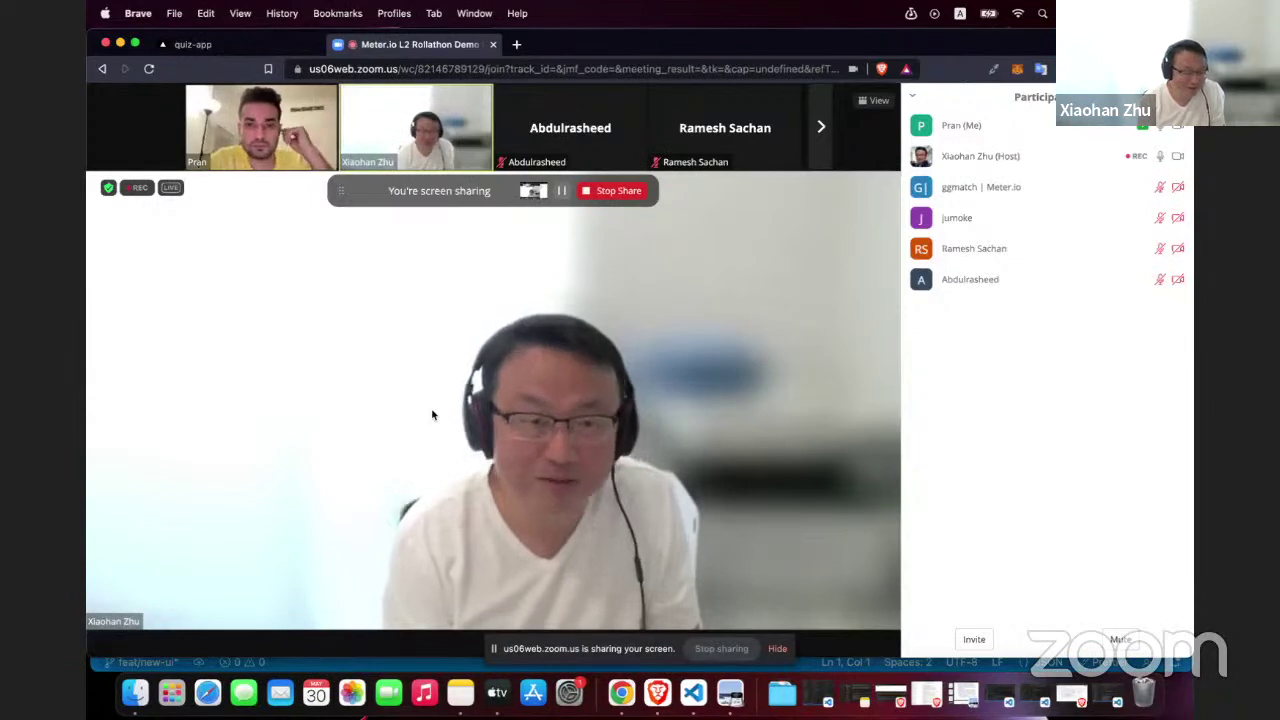
{"action": "key", "text": "XF86AudioRaiseVolume"}
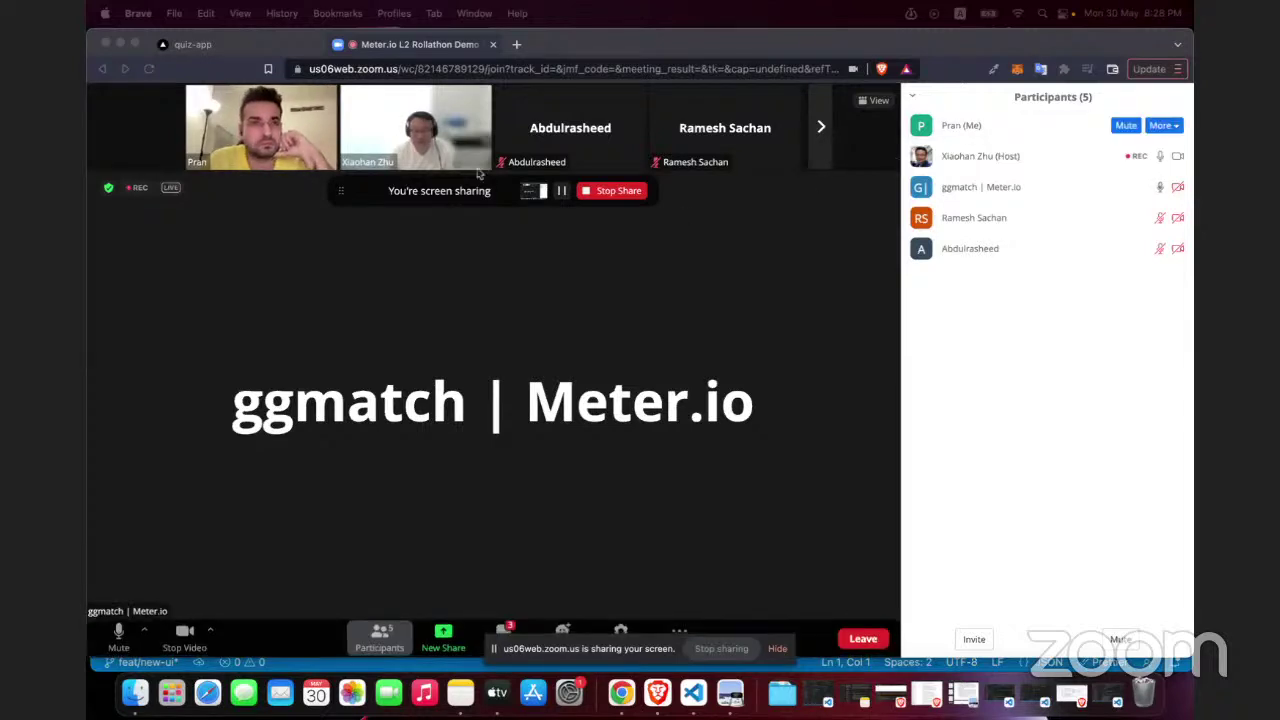
{"action": "left_click", "coordinate": [272, 45]}
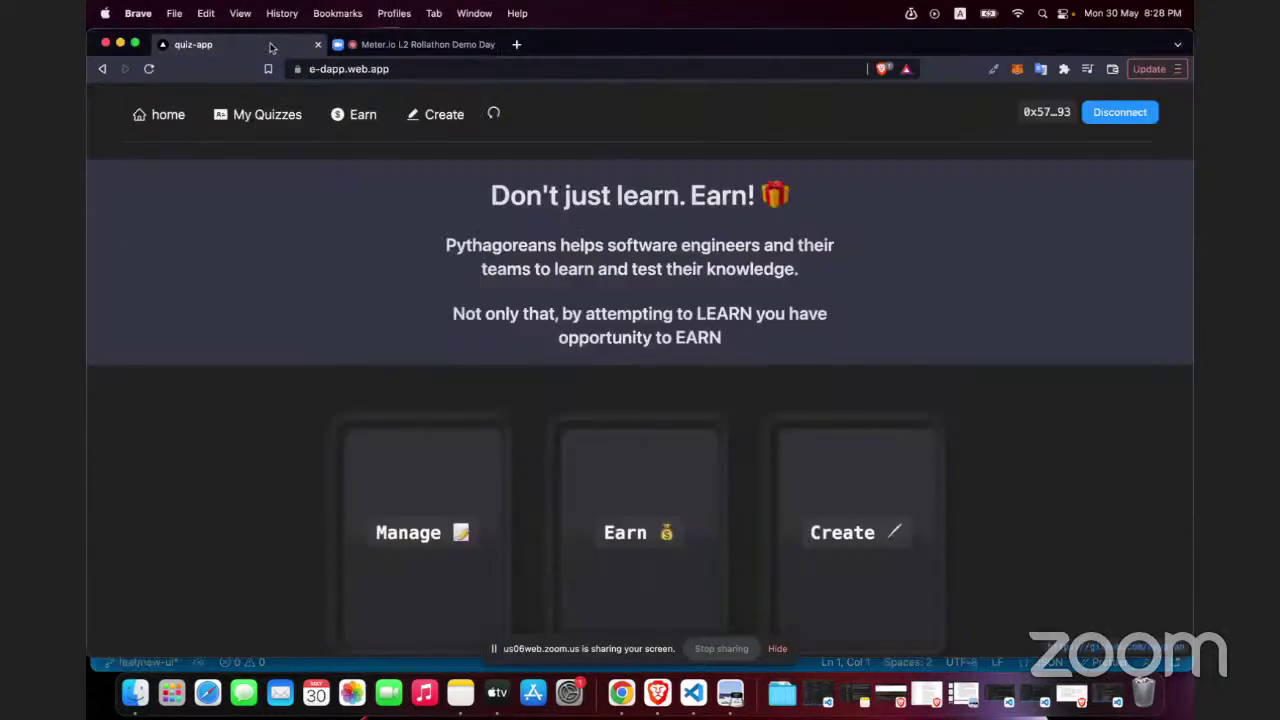
{"action": "left_click", "coordinate": [400, 44]}
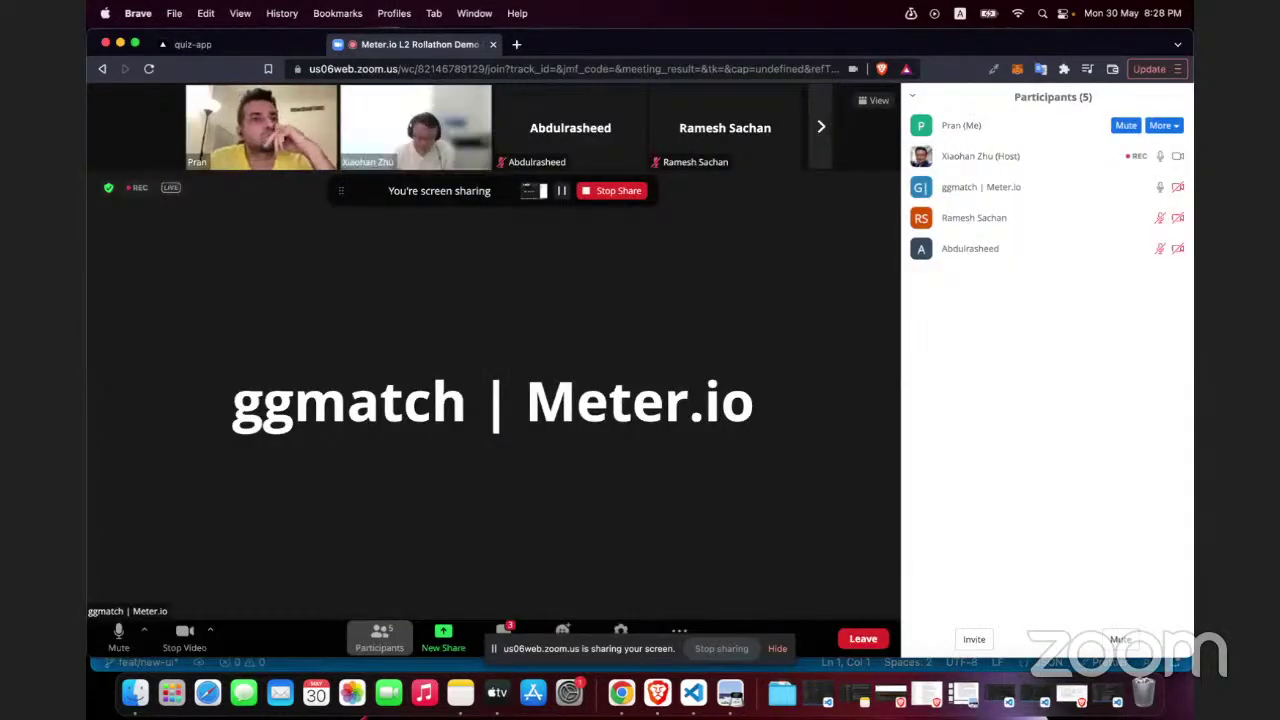
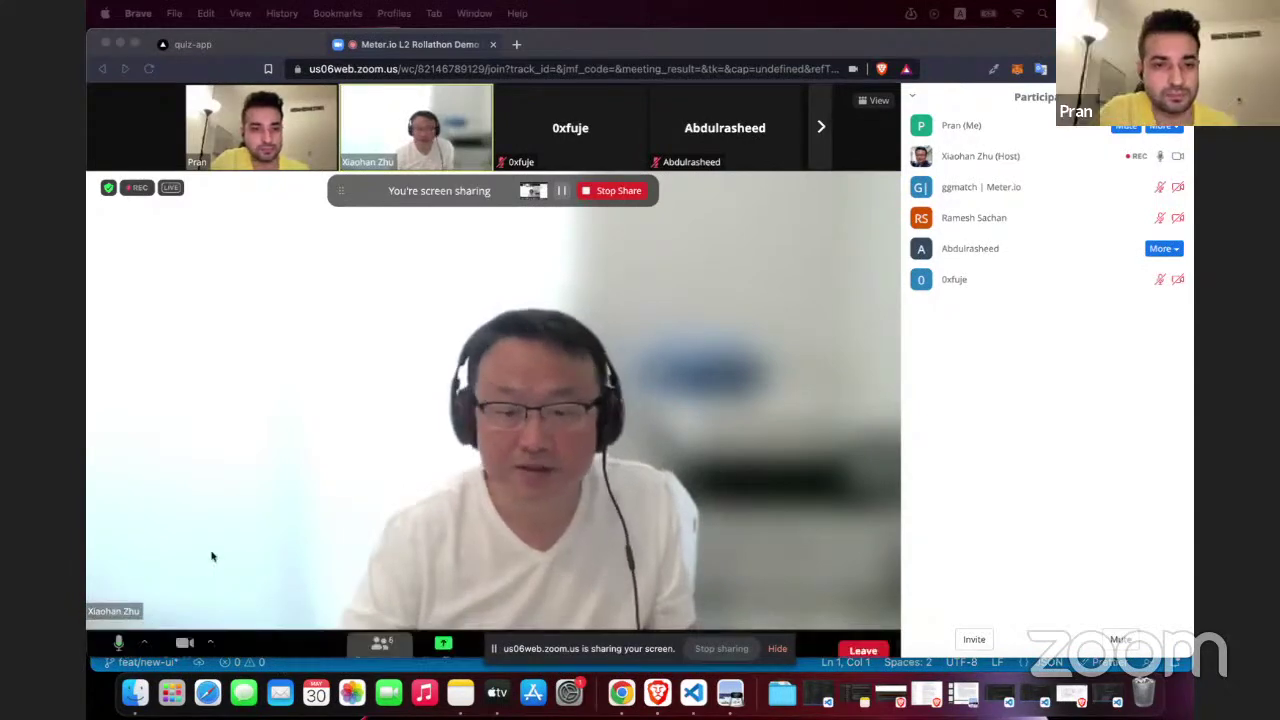
Turn off your own camera and microphone in Zoom and stop sharing the Mac screen
{"action": "left_click", "coordinate": [185, 635]}
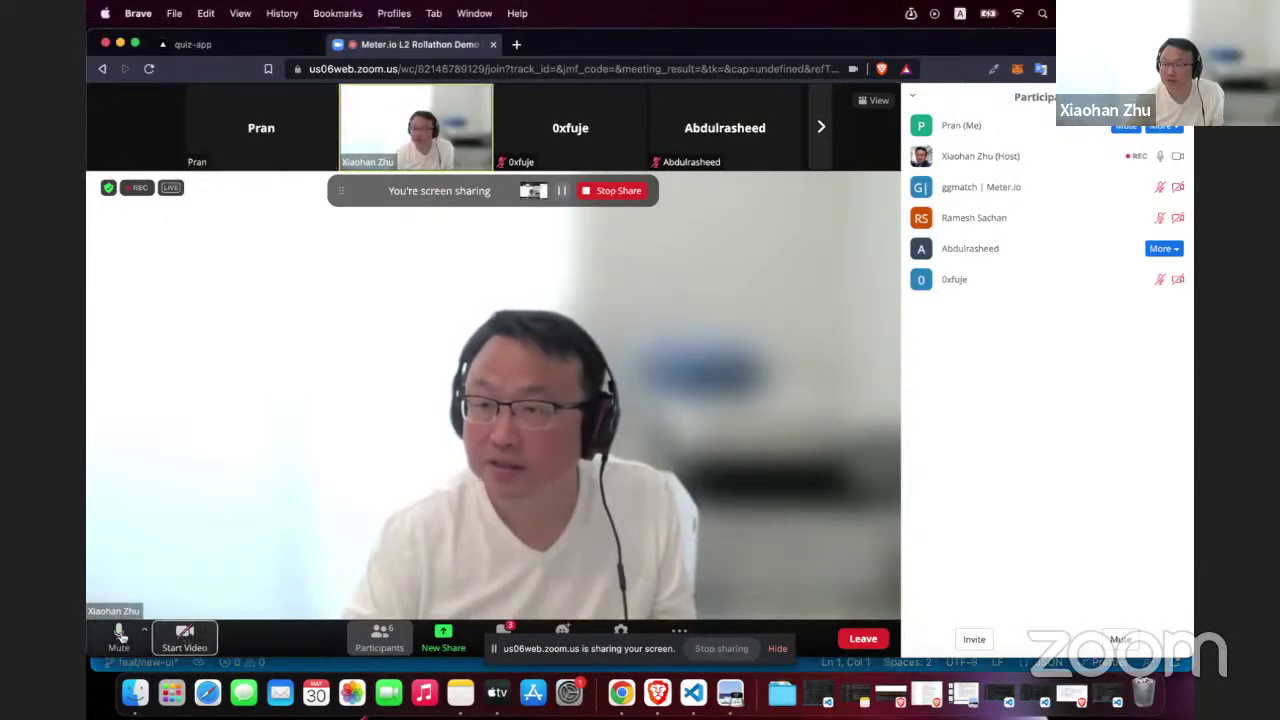
{"action": "left_click", "coordinate": [118, 634]}
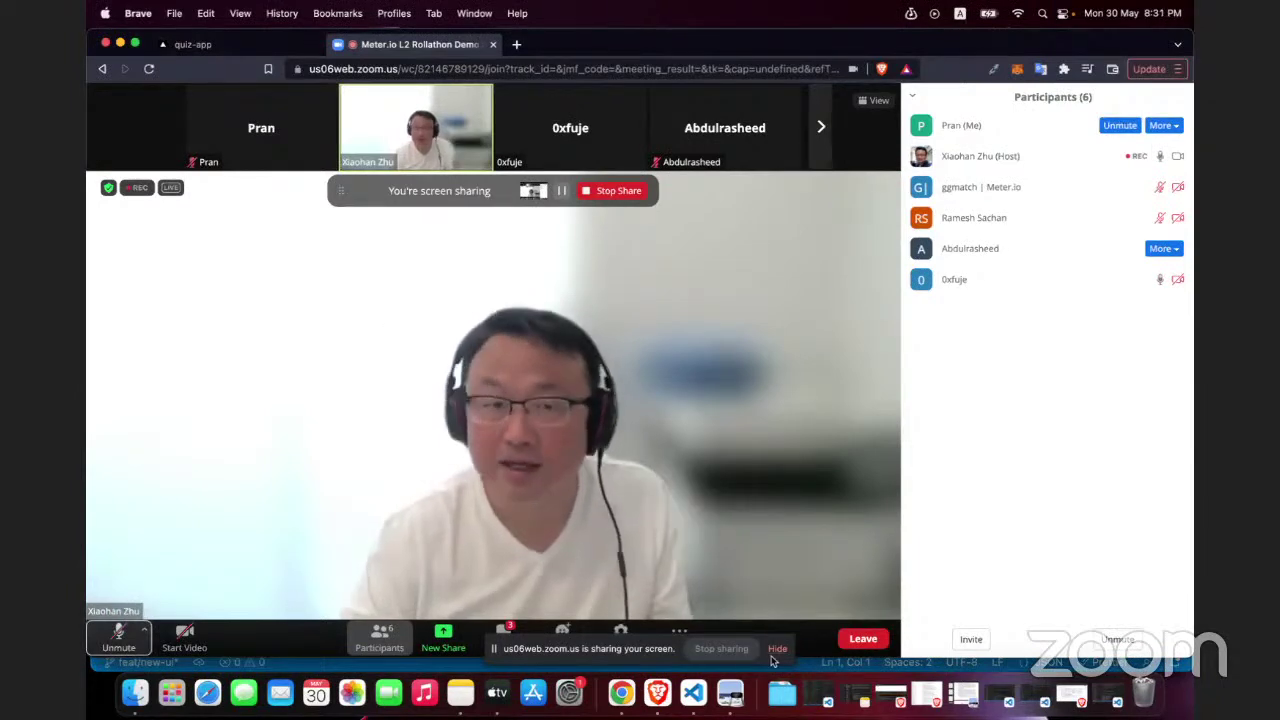
{"action": "left_click", "coordinate": [722, 648]}
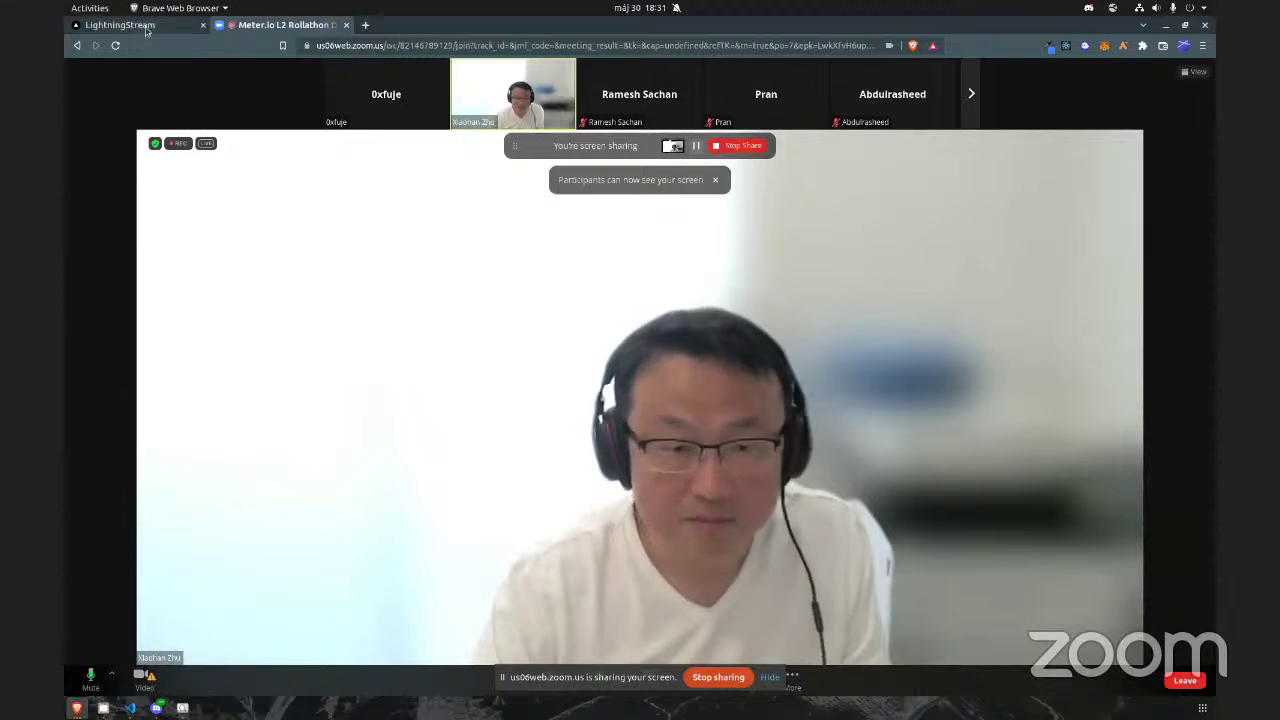
Bring Image Viewer up full screen, advance two photos, then minimize it
{"action": "key", "text": "ctrl+Page_Up"}
{"action": "mouse_move", "coordinate": [182, 708]}
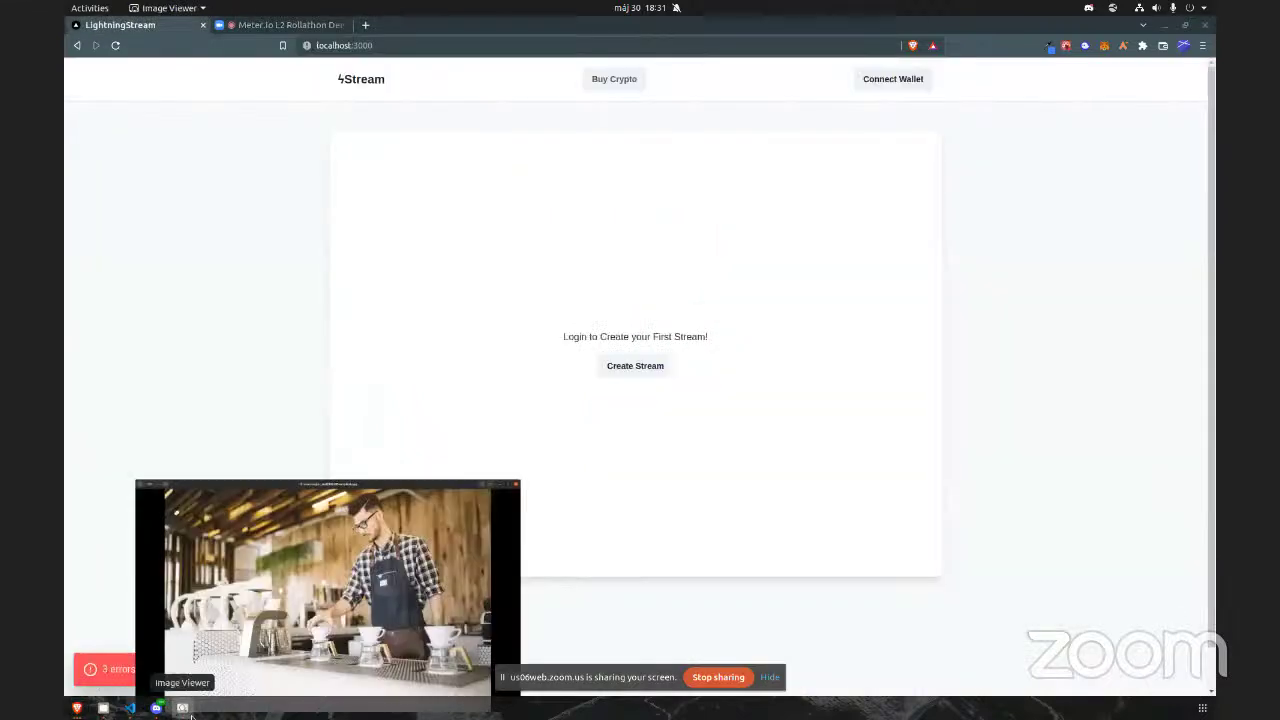
{"action": "left_click", "coordinate": [327, 590]}
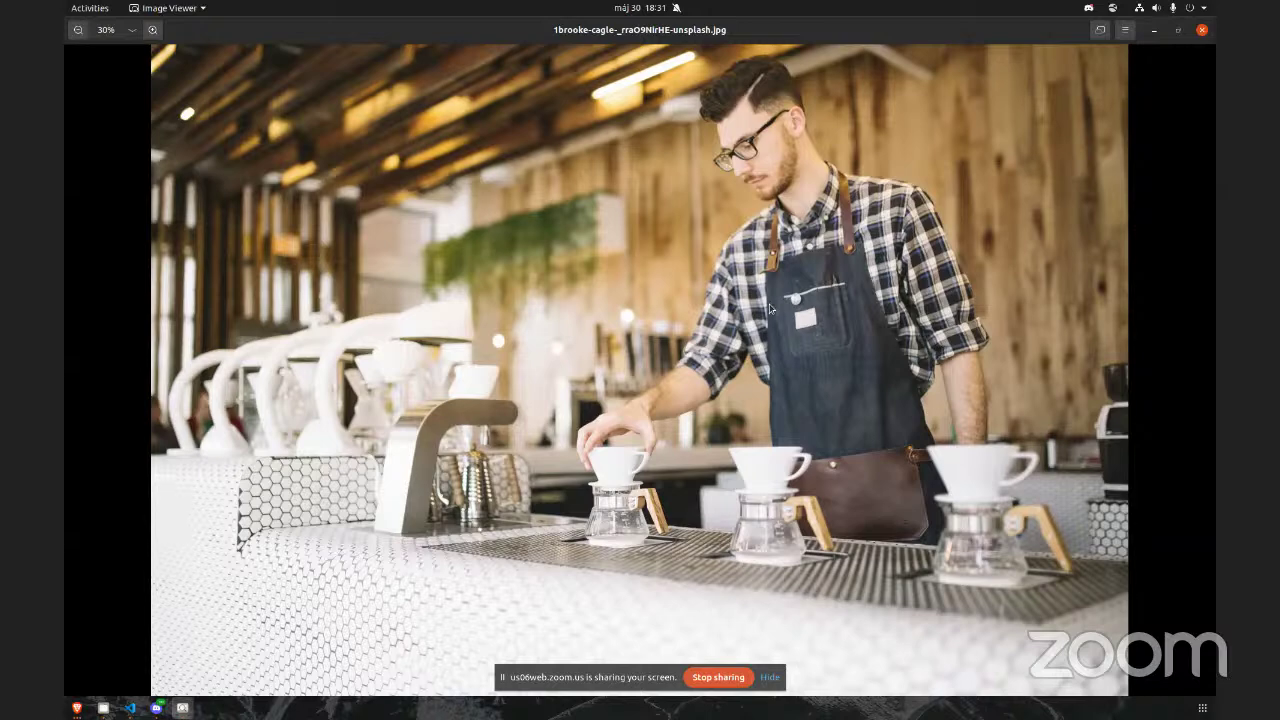
{"action": "key", "text": "Right"}
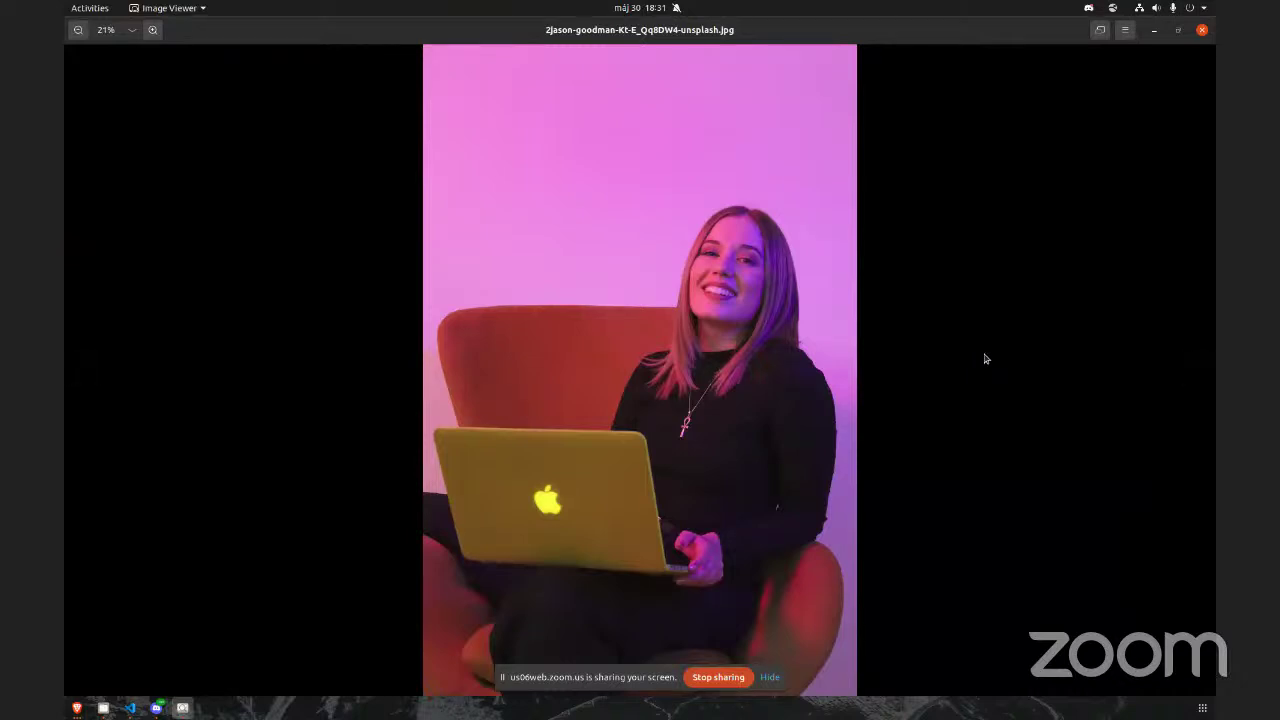
{"action": "key", "text": "Right"}
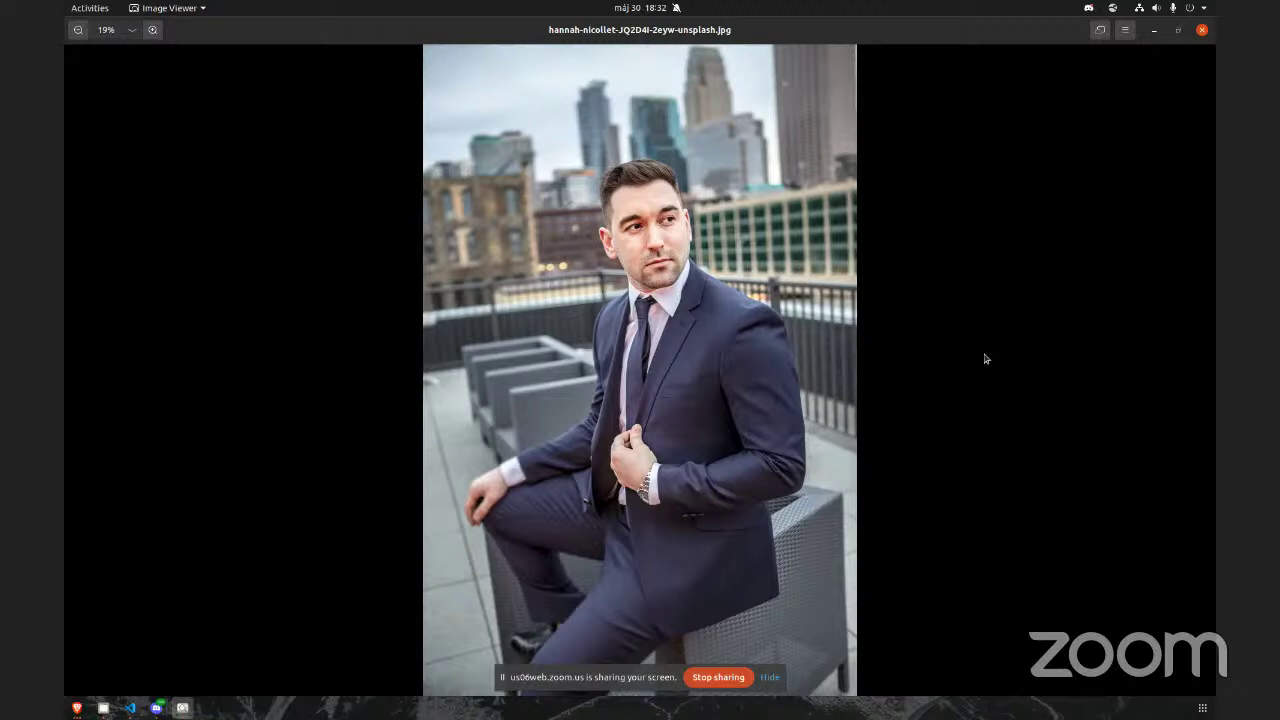
{"action": "left_click", "coordinate": [1152, 34]}
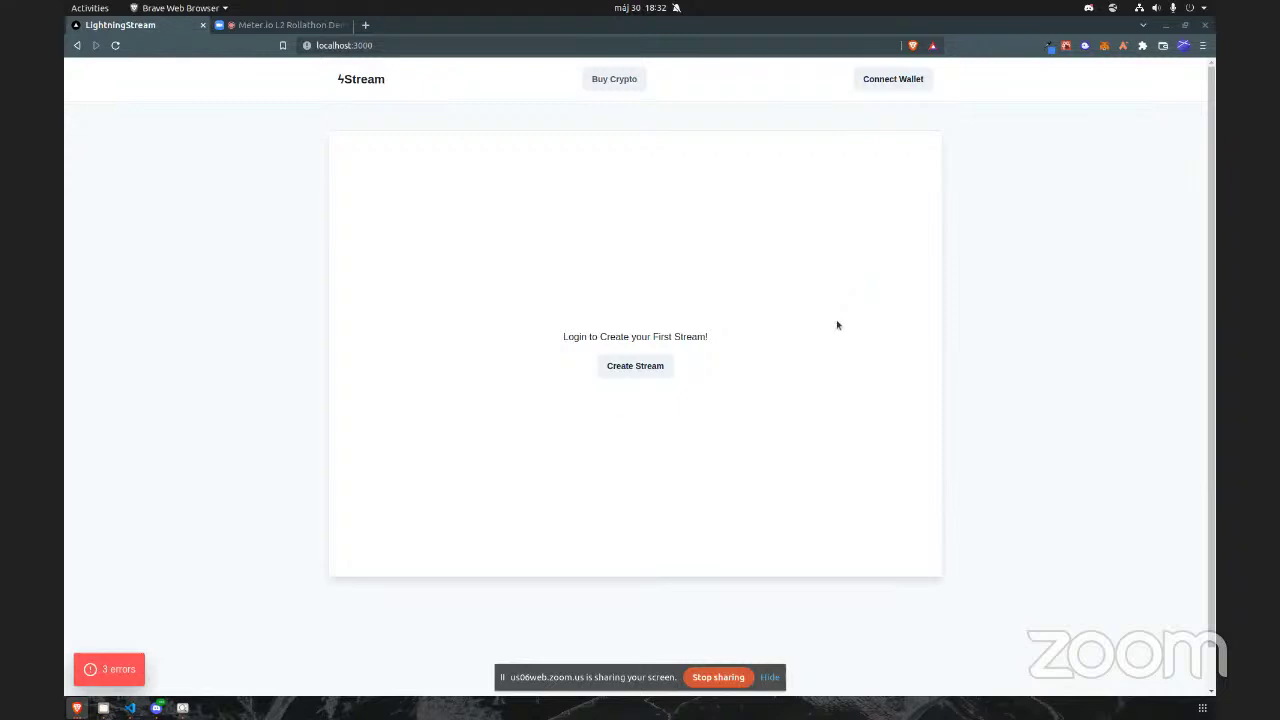
Reopen Image Viewer, step back to the barista photo, forward to the laptop and suited-man photos, then minimize it
{"action": "left_click", "coordinate": [183, 709]}
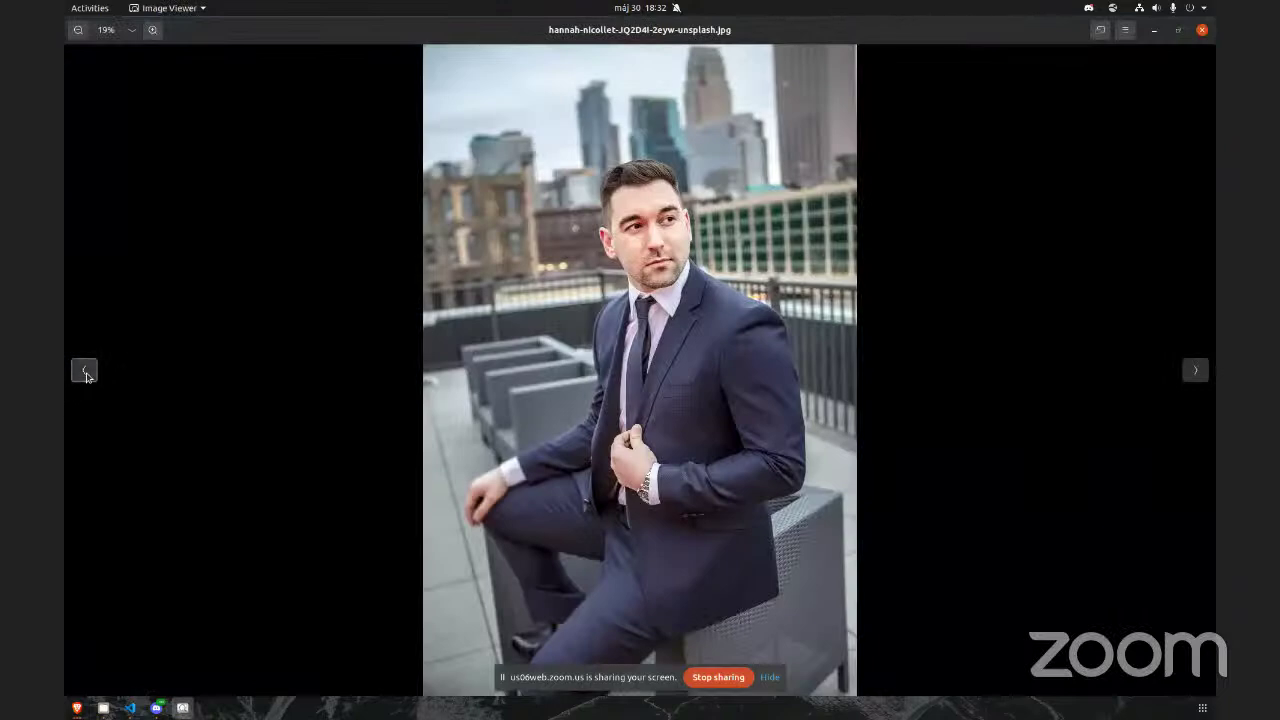
{"action": "left_click", "coordinate": [85, 373]}
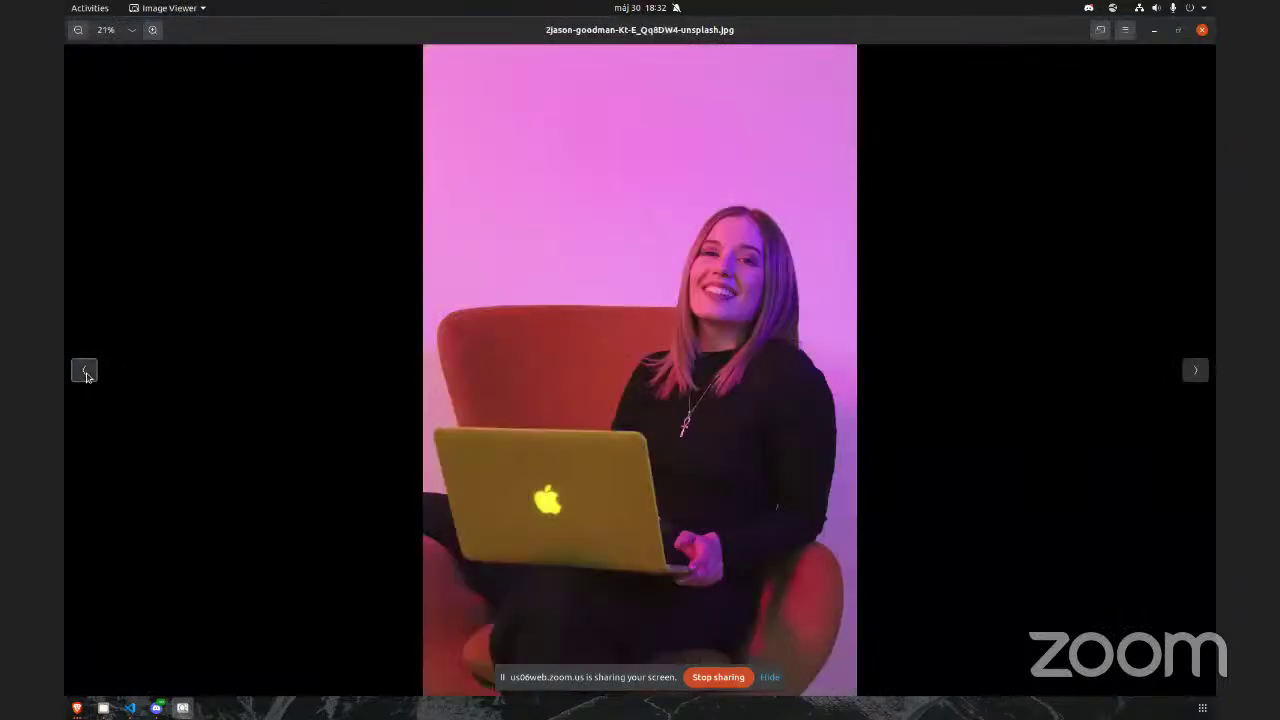
{"action": "left_click", "coordinate": [85, 373]}
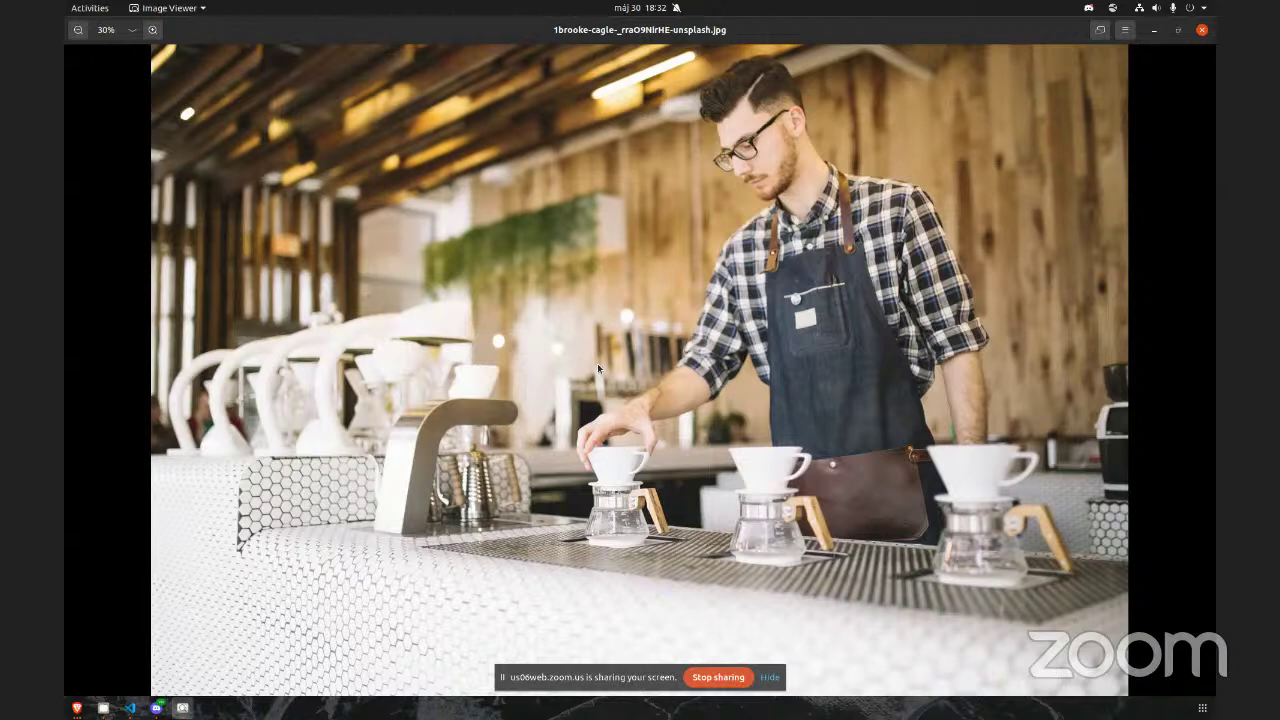
{"action": "left_click", "coordinate": [1193, 373]}
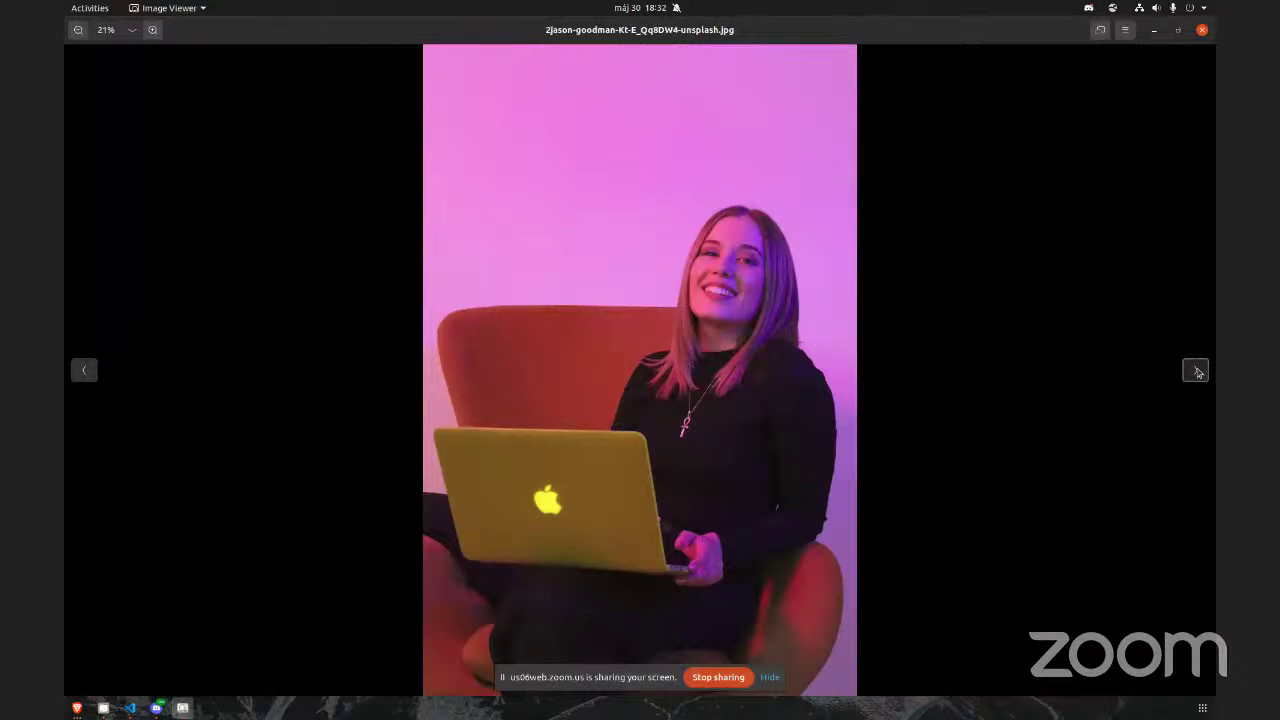
{"action": "key", "text": "Right"}
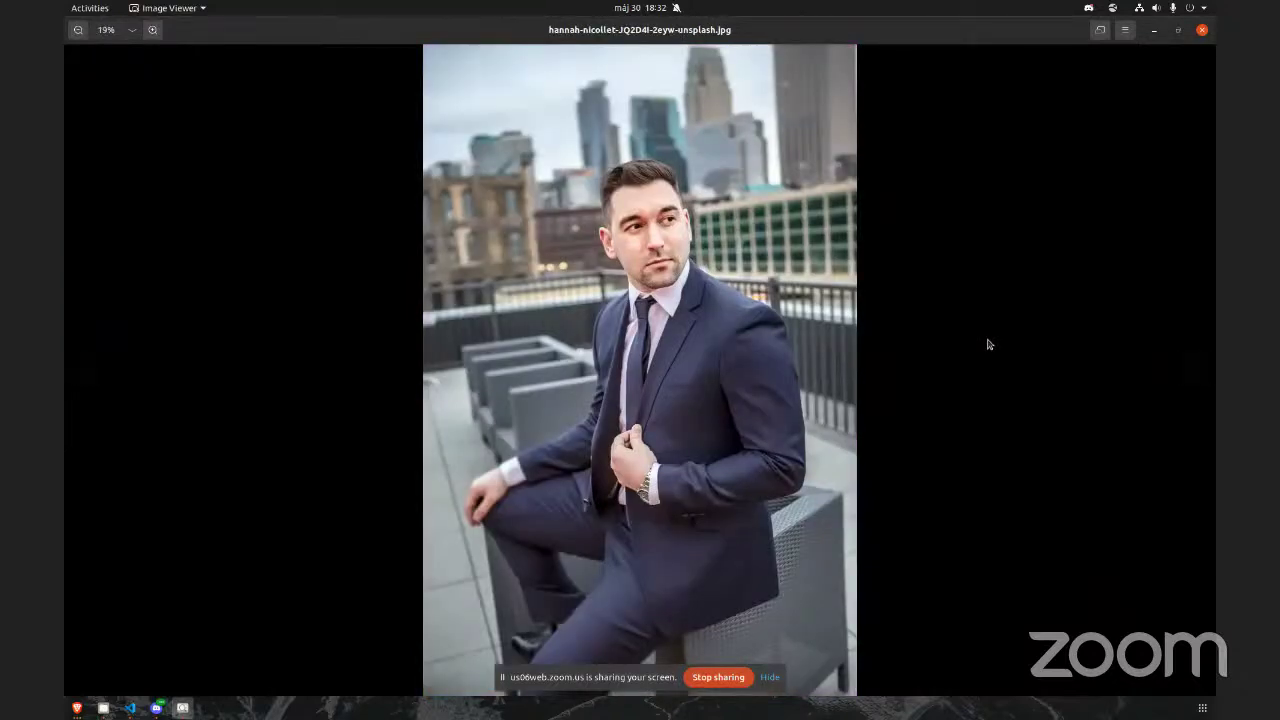
{"action": "left_click", "coordinate": [1155, 31]}
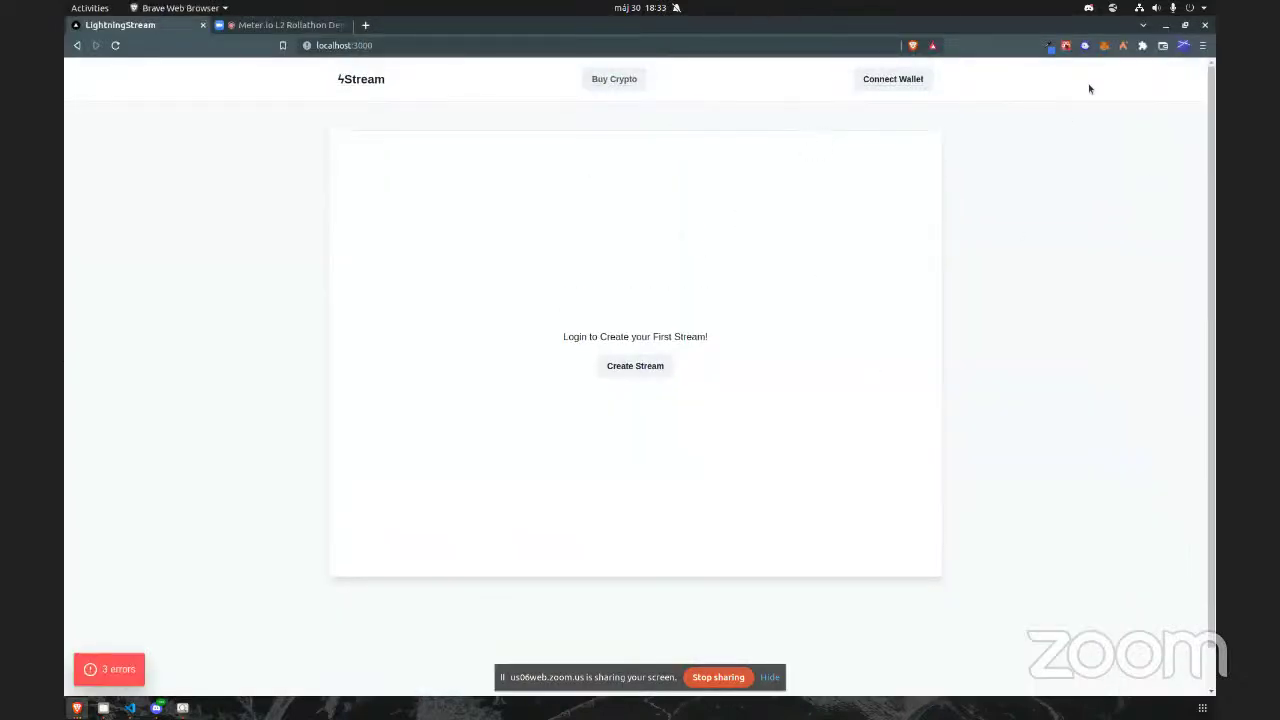
Connect the MetaMask Main Account to LightningStream
{"action": "left_click", "coordinate": [920, 79]}
{"action": "left_click_drag", "start_coordinate": [1083, 34], "coordinate": [876, 128]}
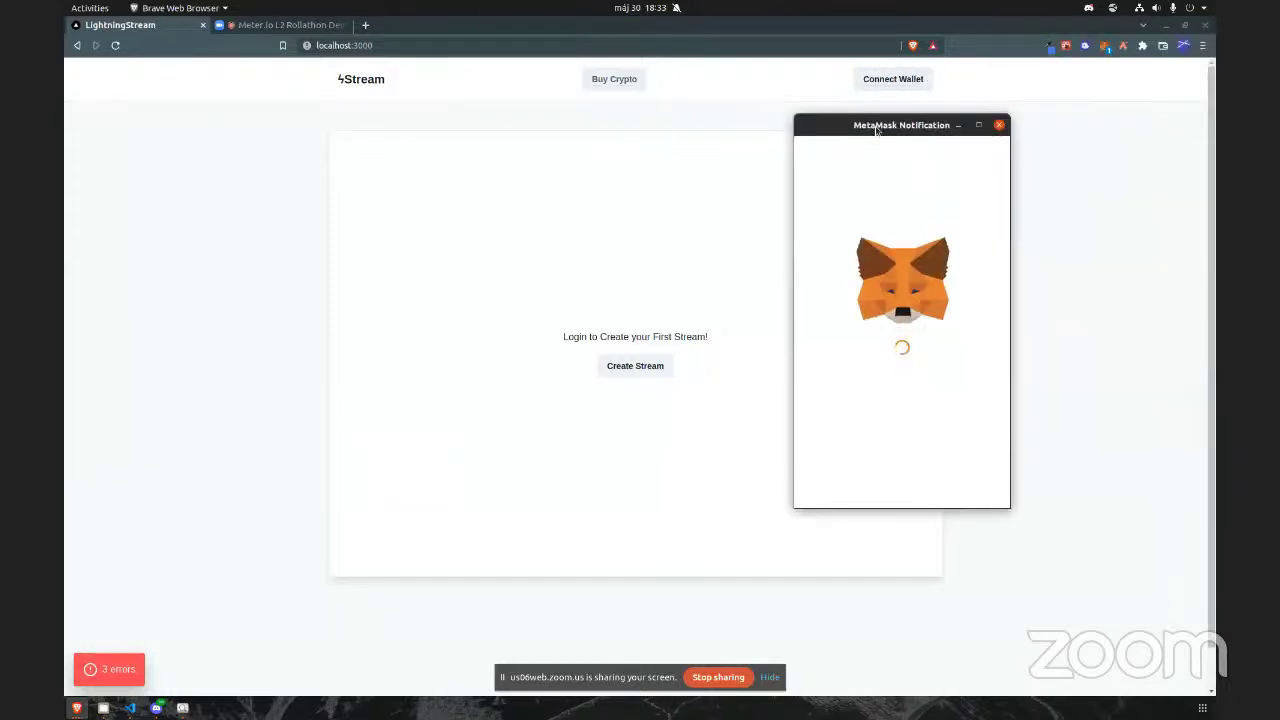
{"action": "left_click", "coordinate": [826, 335]}
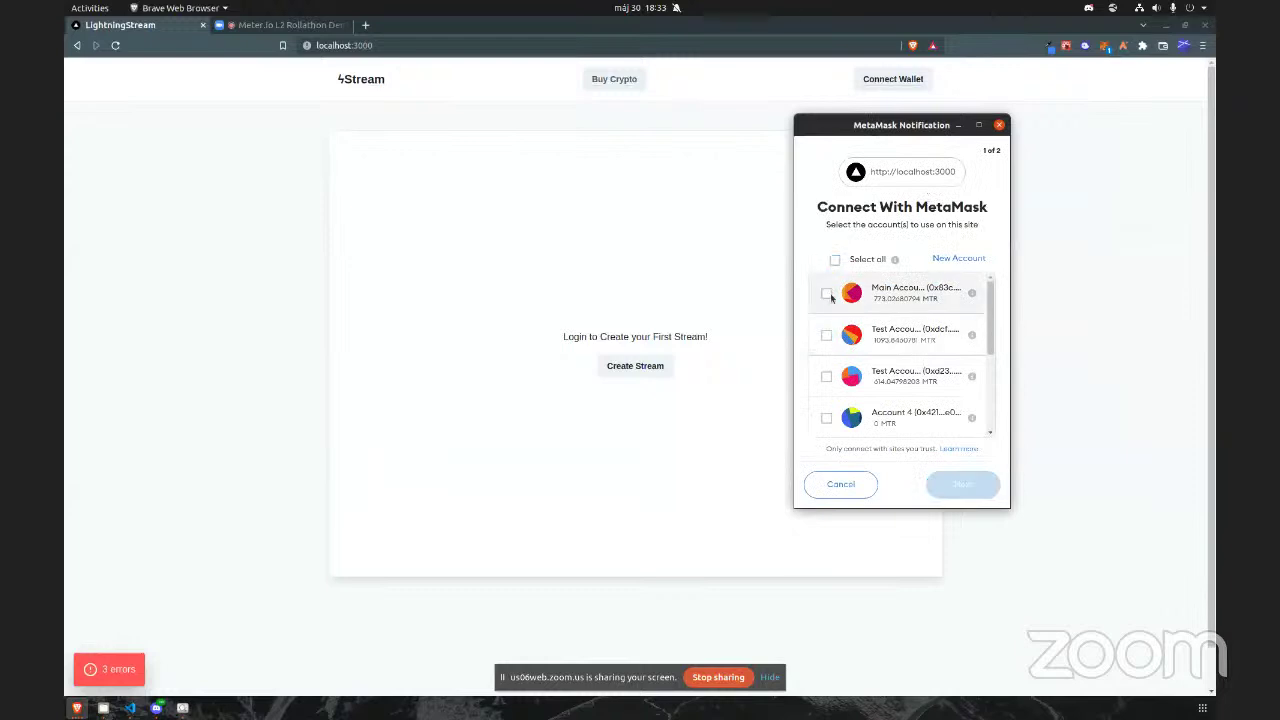
{"action": "left_click", "coordinate": [826, 293]}
{"action": "left_click", "coordinate": [978, 486]}
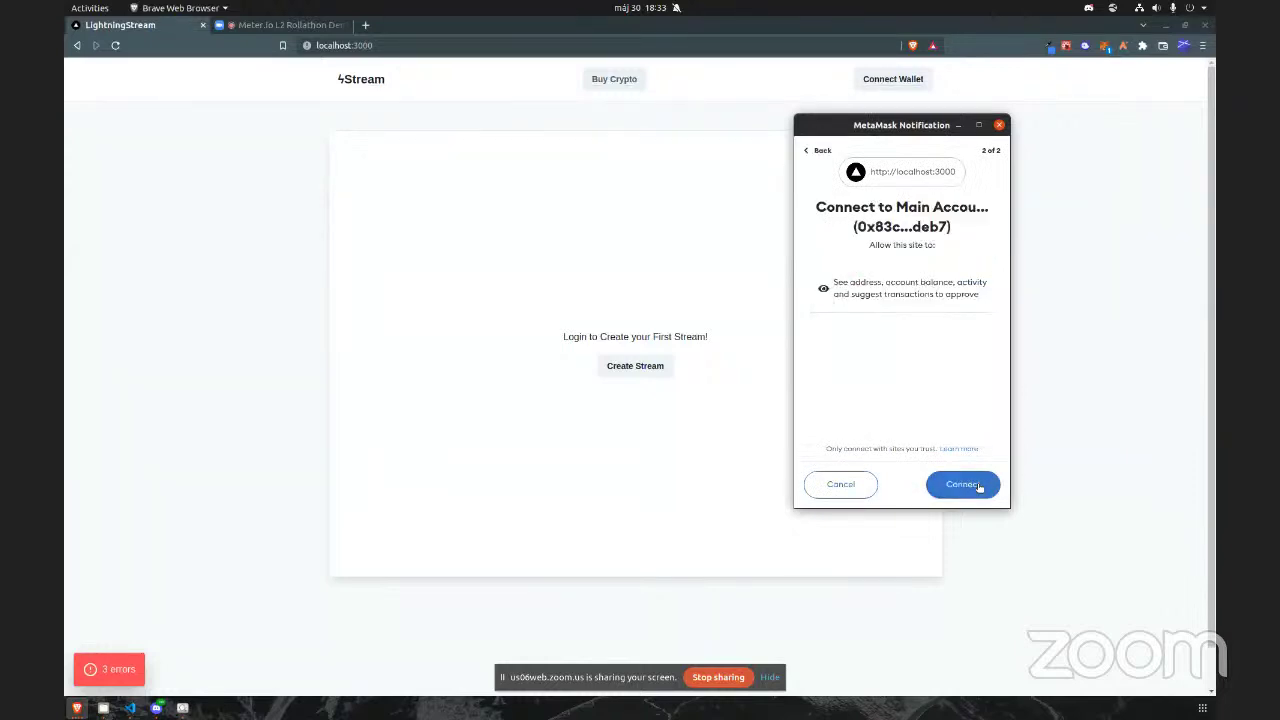
{"action": "left_click", "coordinate": [962, 484]}
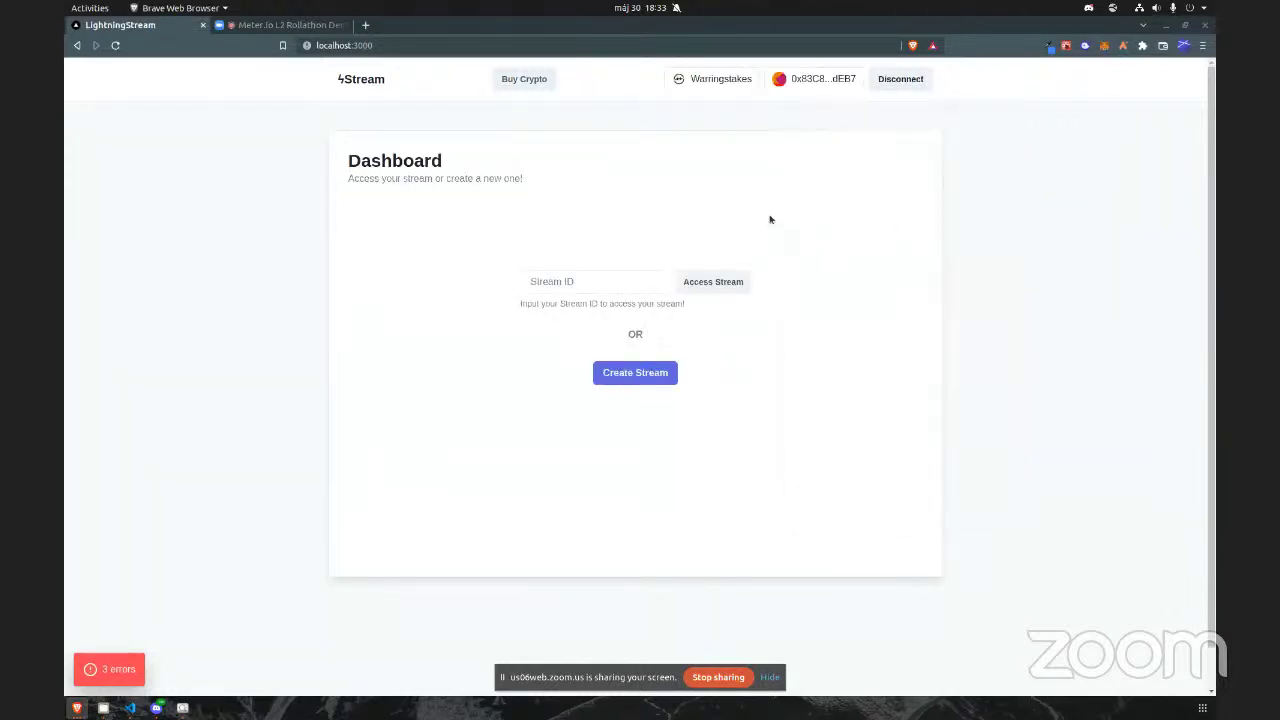
Open stream 100004 by its Stream ID, then return to the Dashboard
{"action": "left_click", "coordinate": [735, 79]}
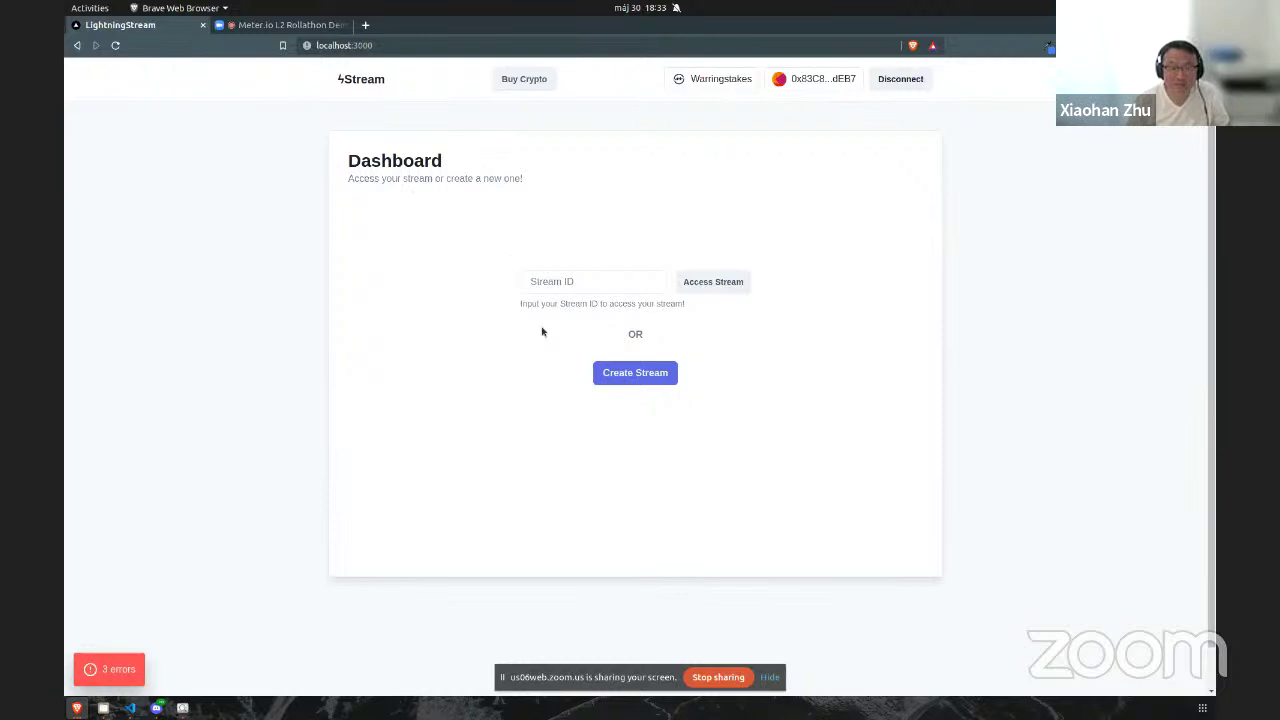
{"action": "left_click", "coordinate": [598, 291]}
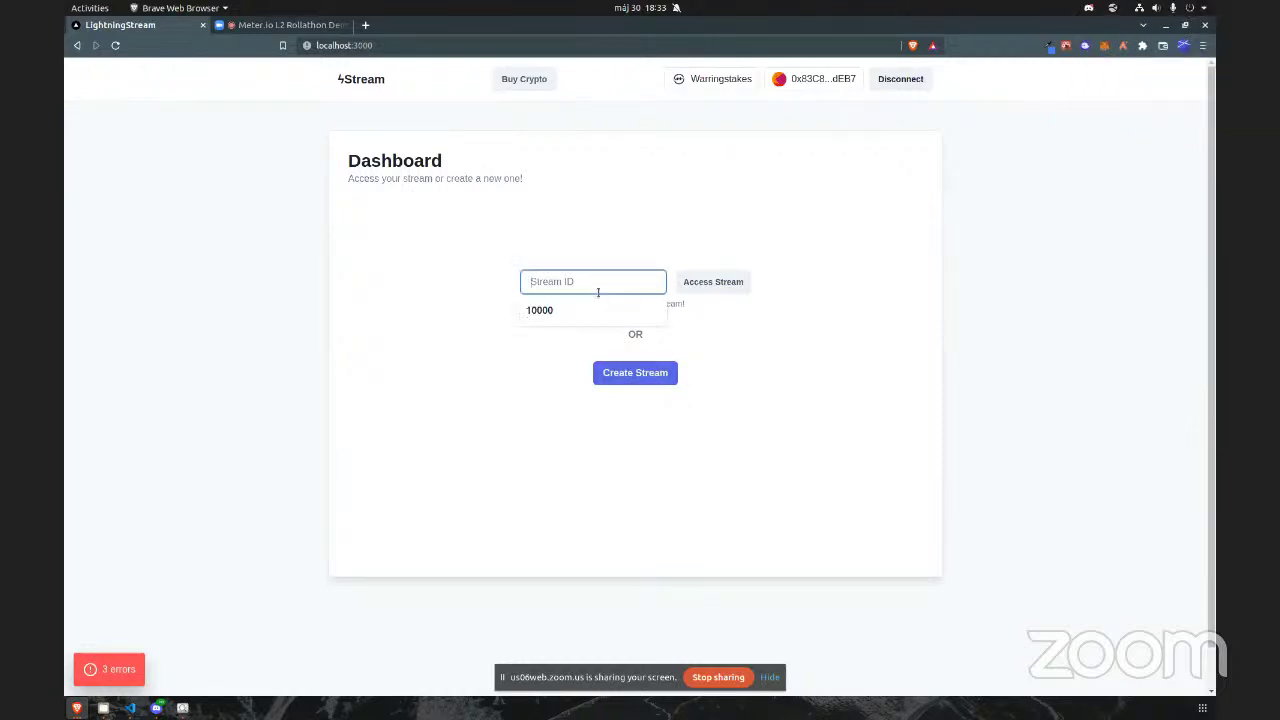
{"action": "left_click", "coordinate": [597, 310]}
{"action": "type", "text": "4"}
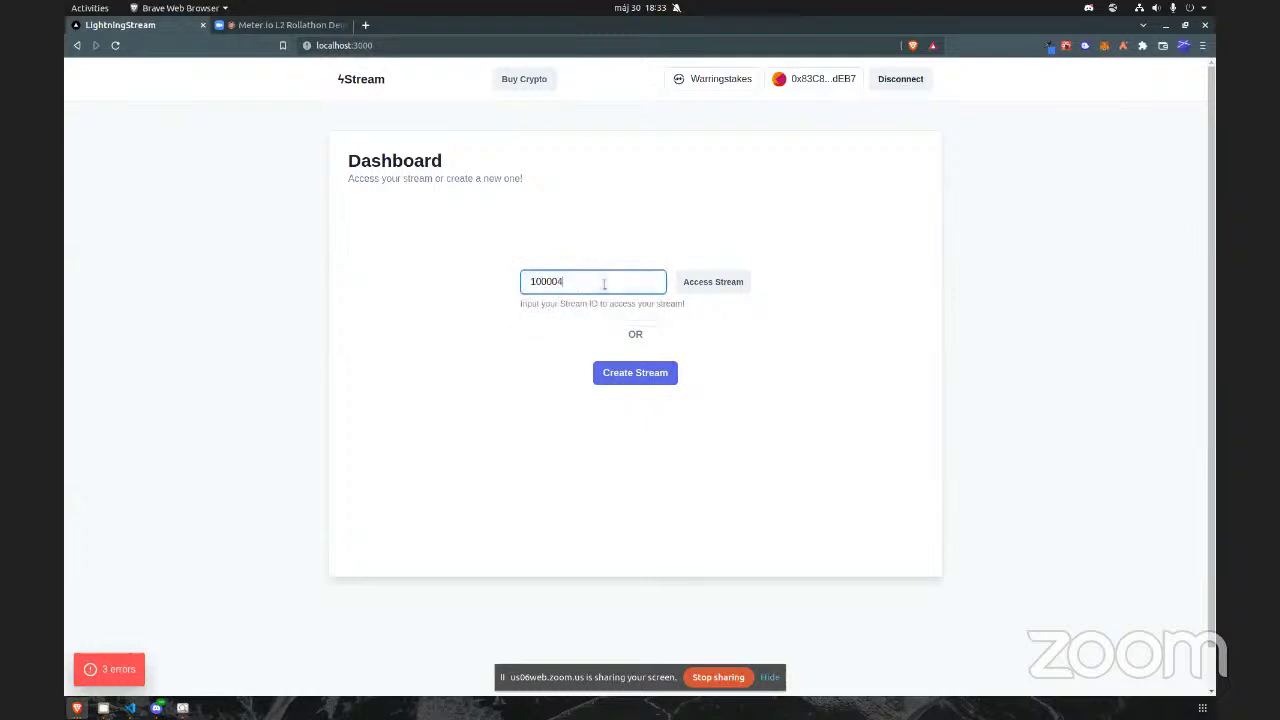
{"action": "left_click", "coordinate": [729, 282]}
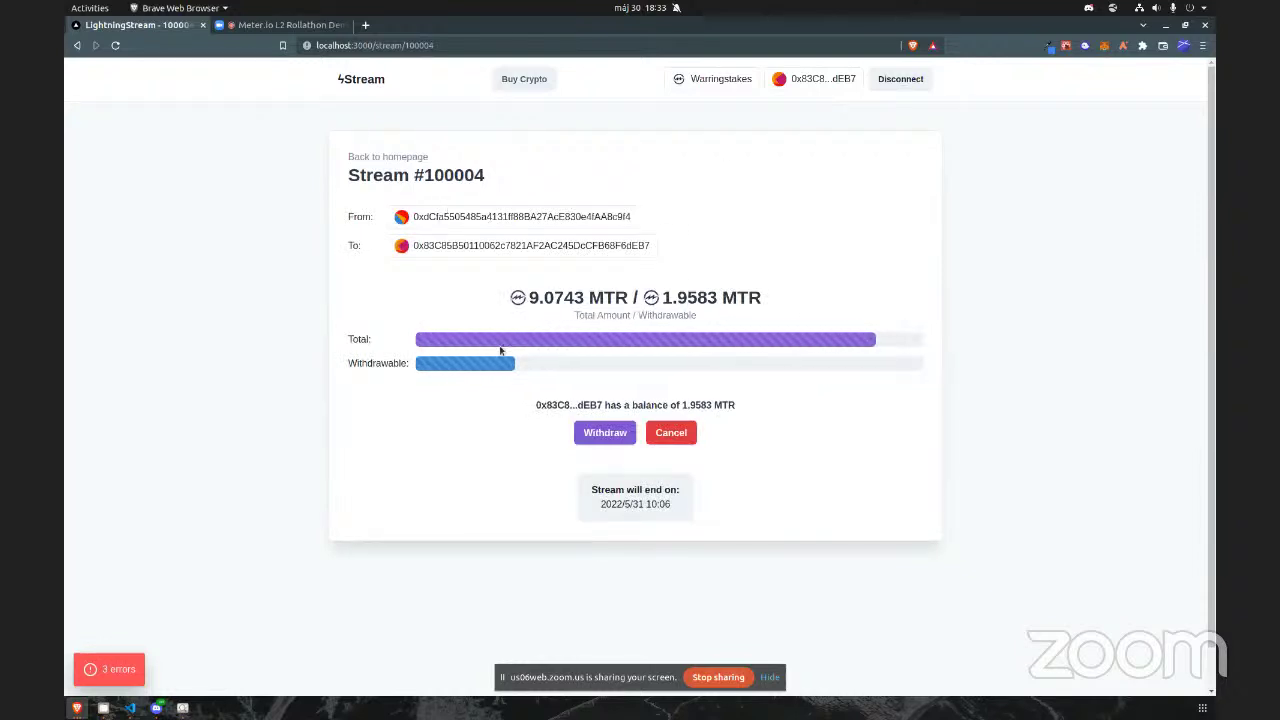
{"action": "left_click", "coordinate": [425, 157]}
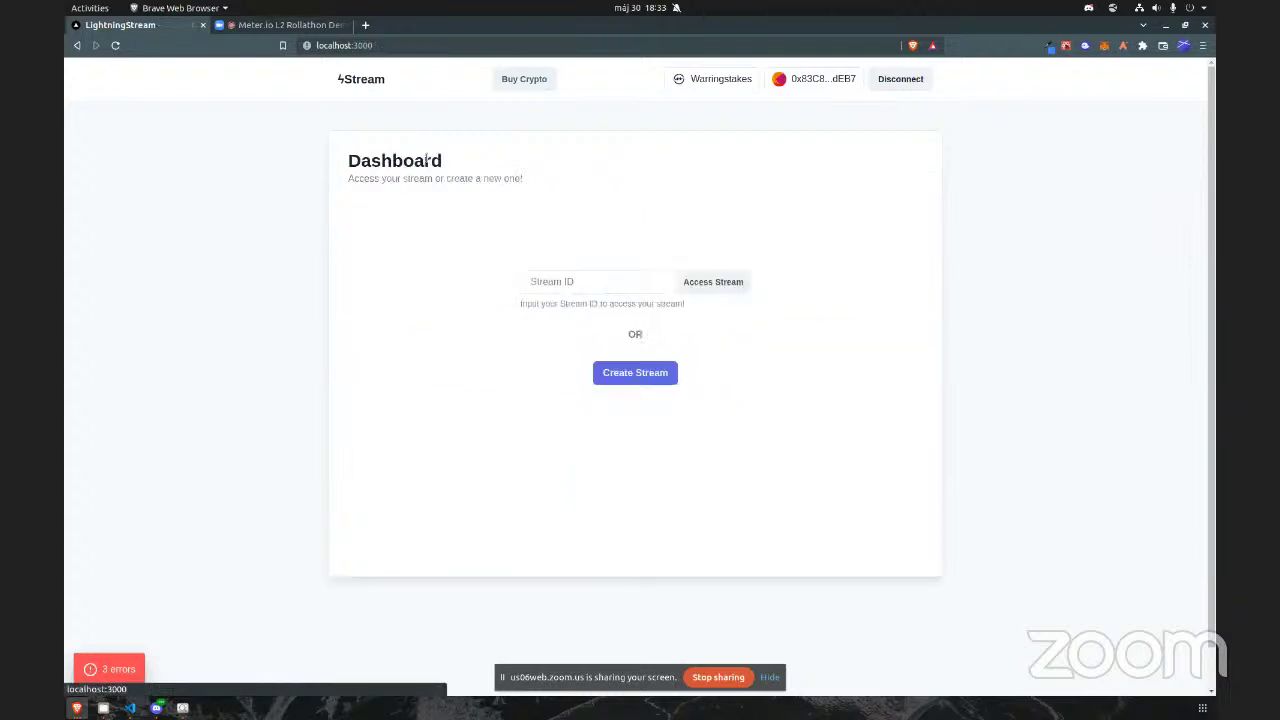
Start a new stream and paste the test account's copied address as recipient
{"action": "left_click", "coordinate": [665, 371]}
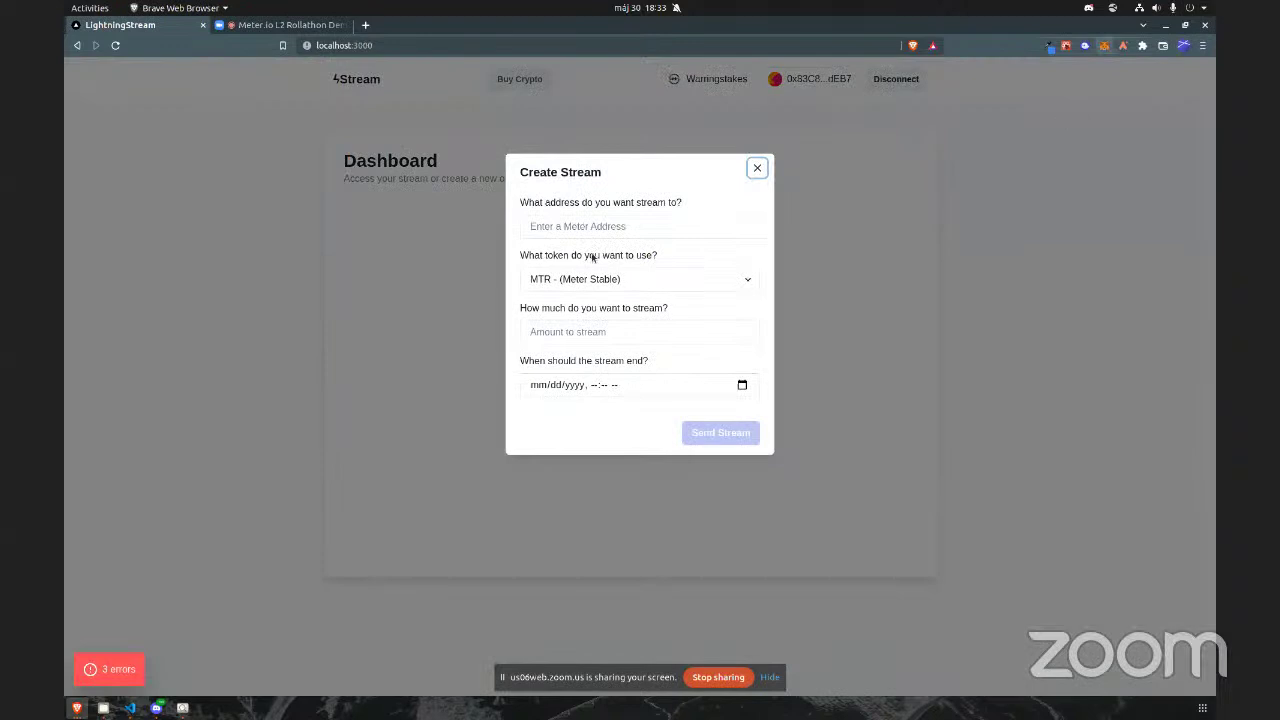
{"action": "left_click", "coordinate": [1104, 45]}
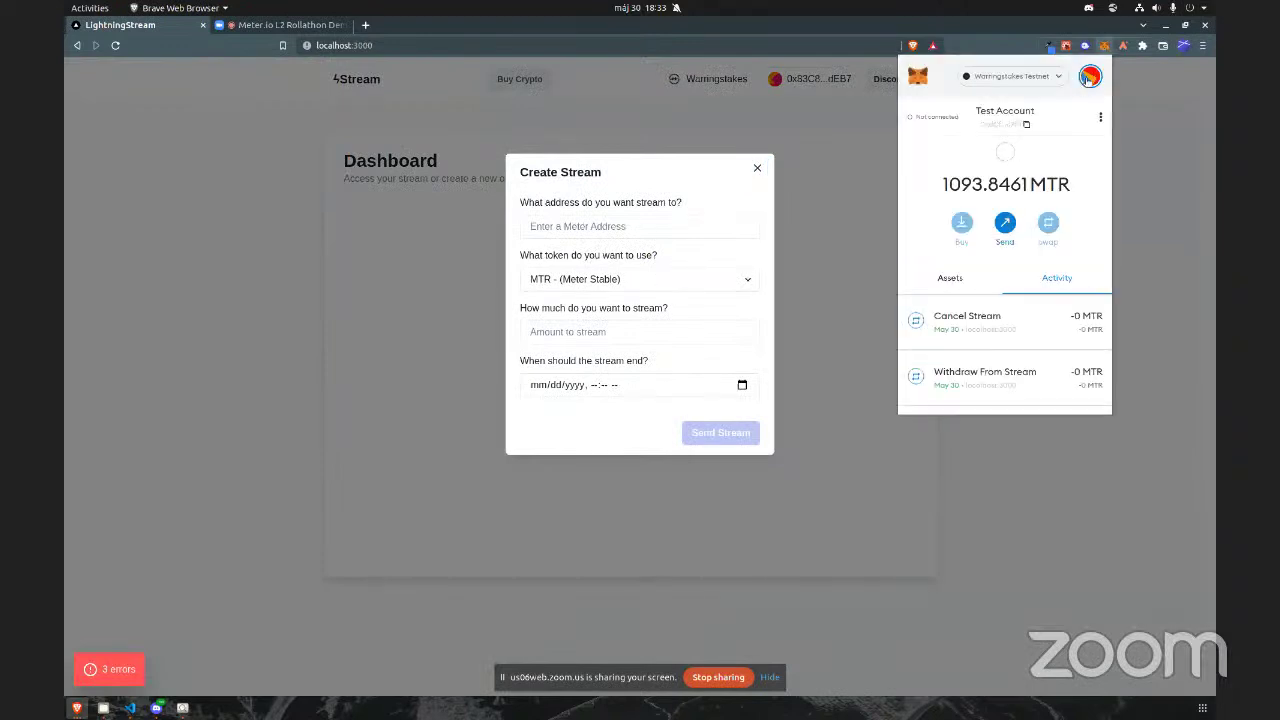
{"action": "left_click", "coordinate": [1013, 115]}
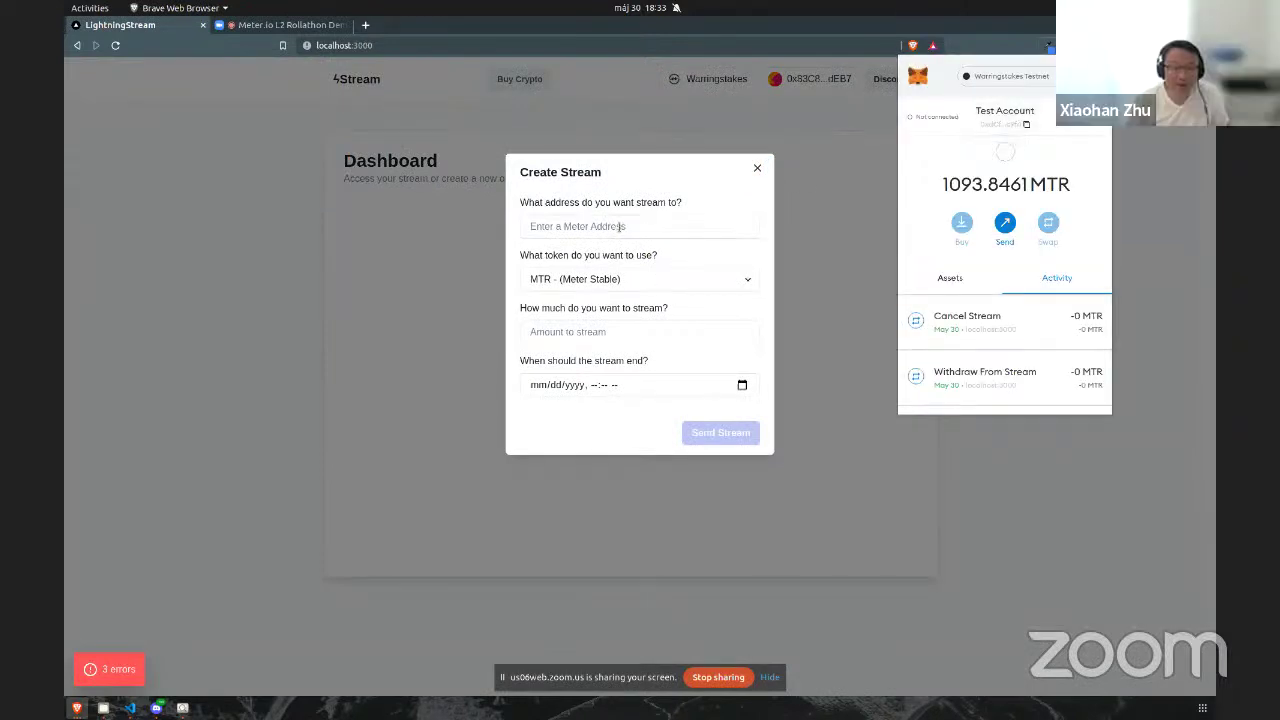
{"action": "left_click", "coordinate": [640, 222]}
{"action": "key", "text": "Escape"}
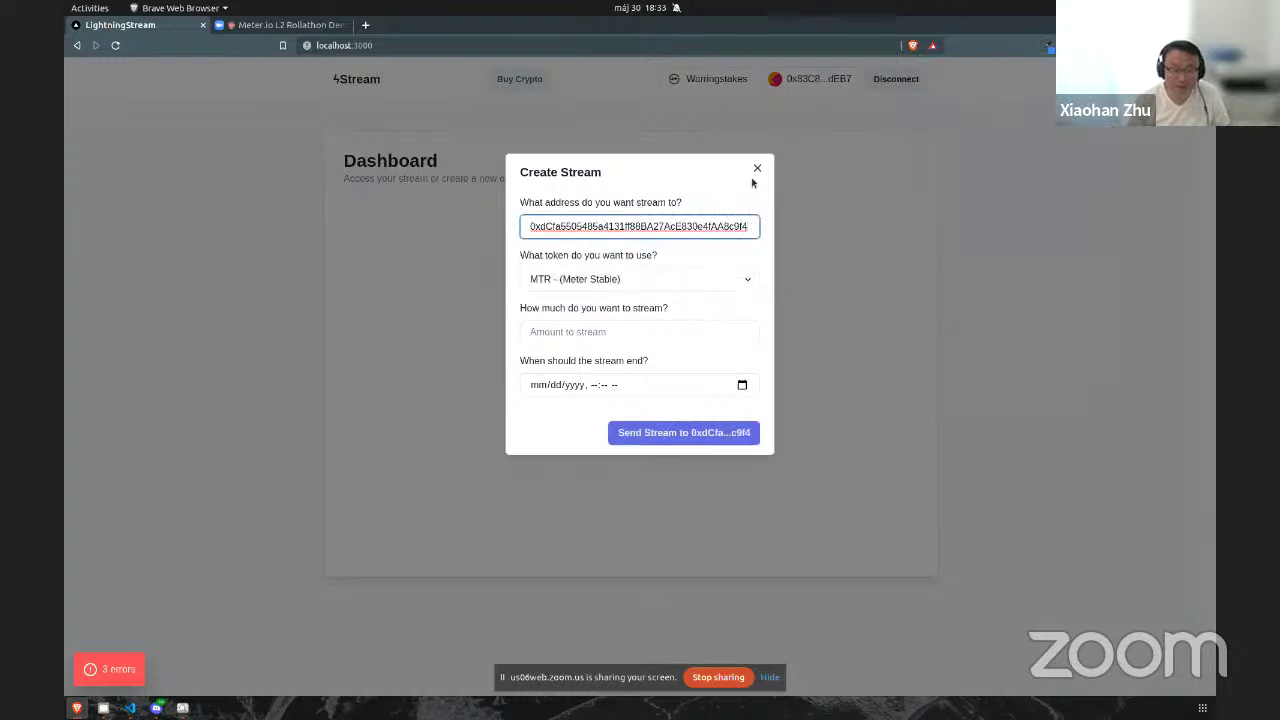
Keep MTR as the streaming token and enter an amount of 100
{"action": "left_click", "coordinate": [600, 333]}
{"action": "left_click", "coordinate": [626, 282]}
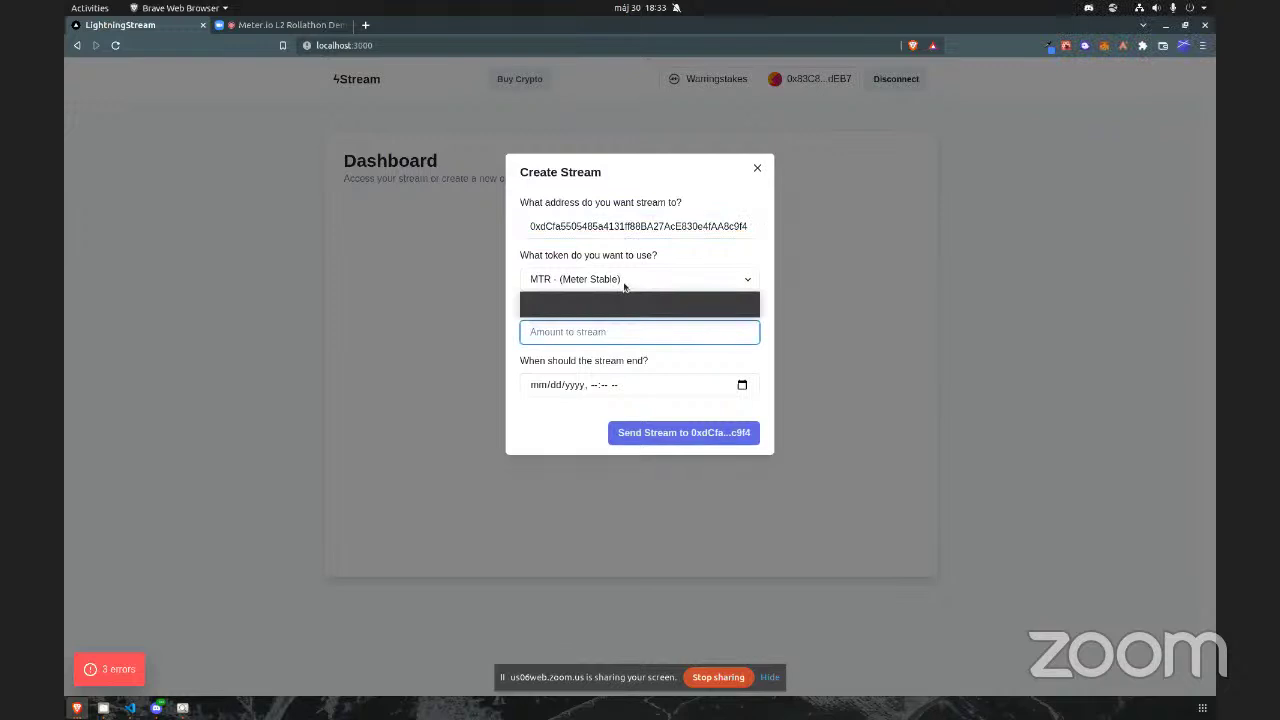
{"action": "left_click", "coordinate": [607, 333]}
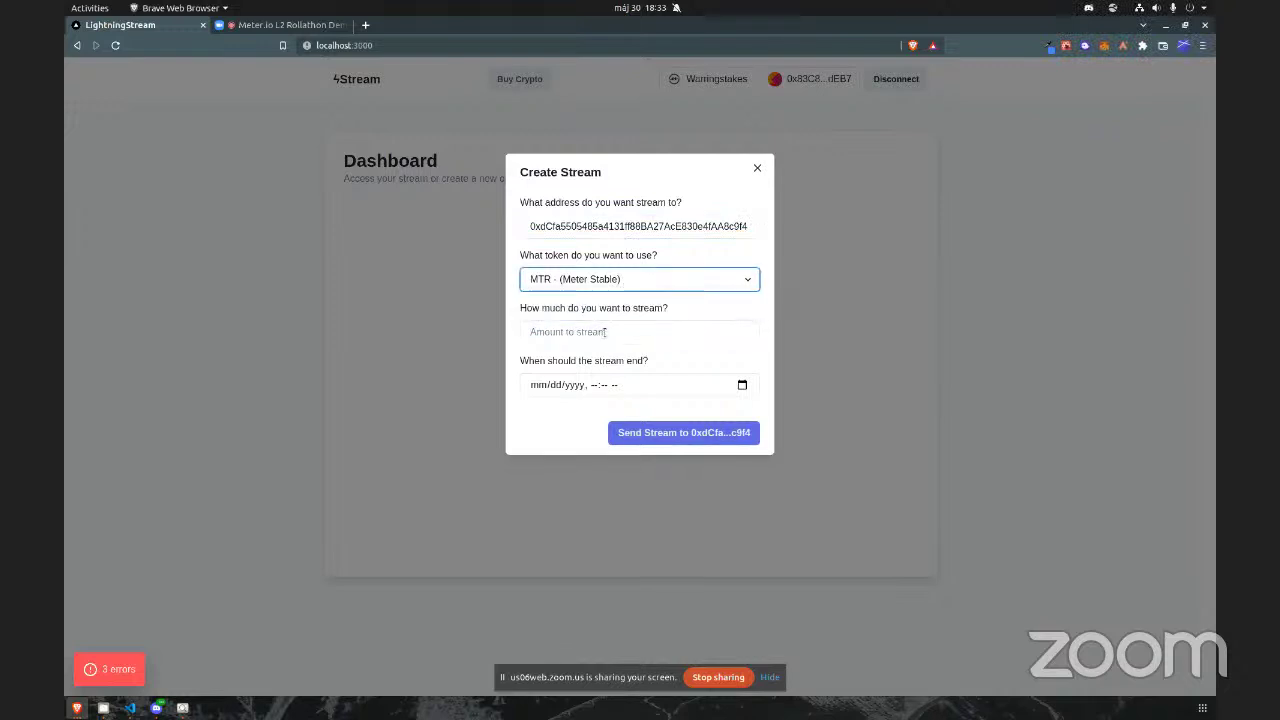
{"action": "left_click", "coordinate": [607, 333]}
{"action": "type", "text": "100"}
Set the end time to 05/30/2022 06:43 PM and submit the stream
{"action": "left_click", "coordinate": [742, 386]}
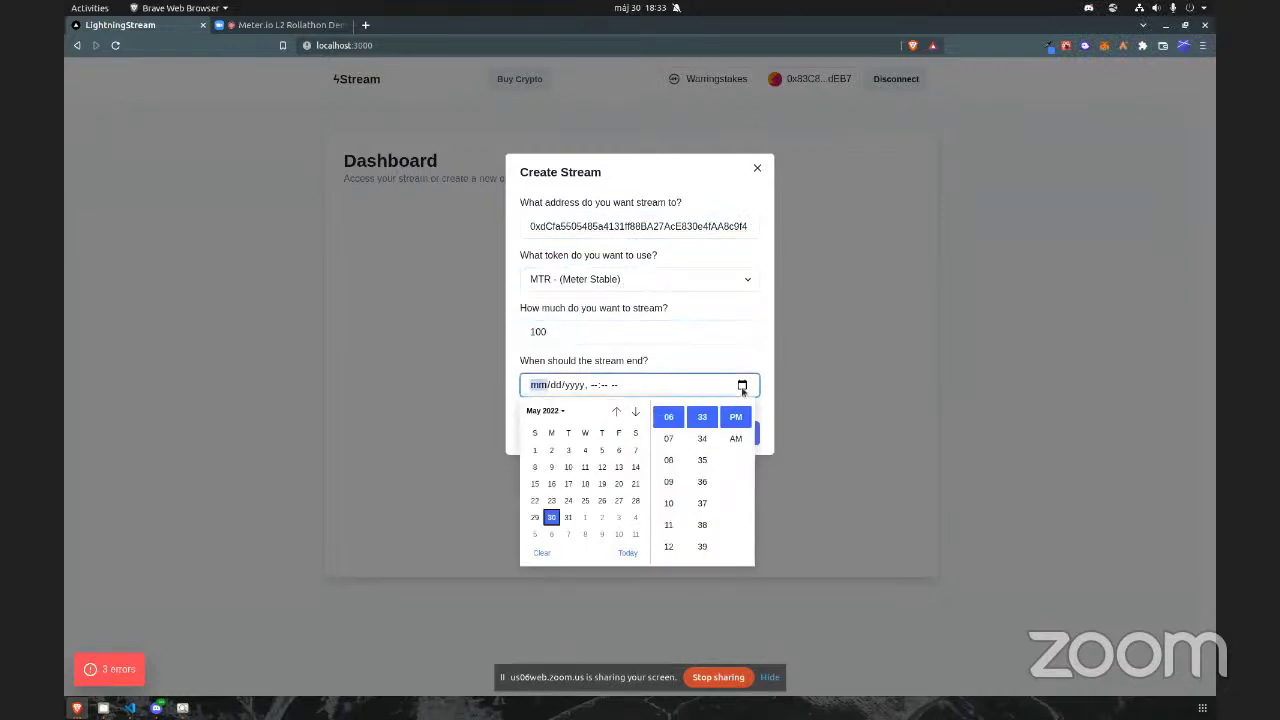
{"action": "scroll", "coordinate": [704, 505], "scroll_direction": "down", "scroll_amount": 2}
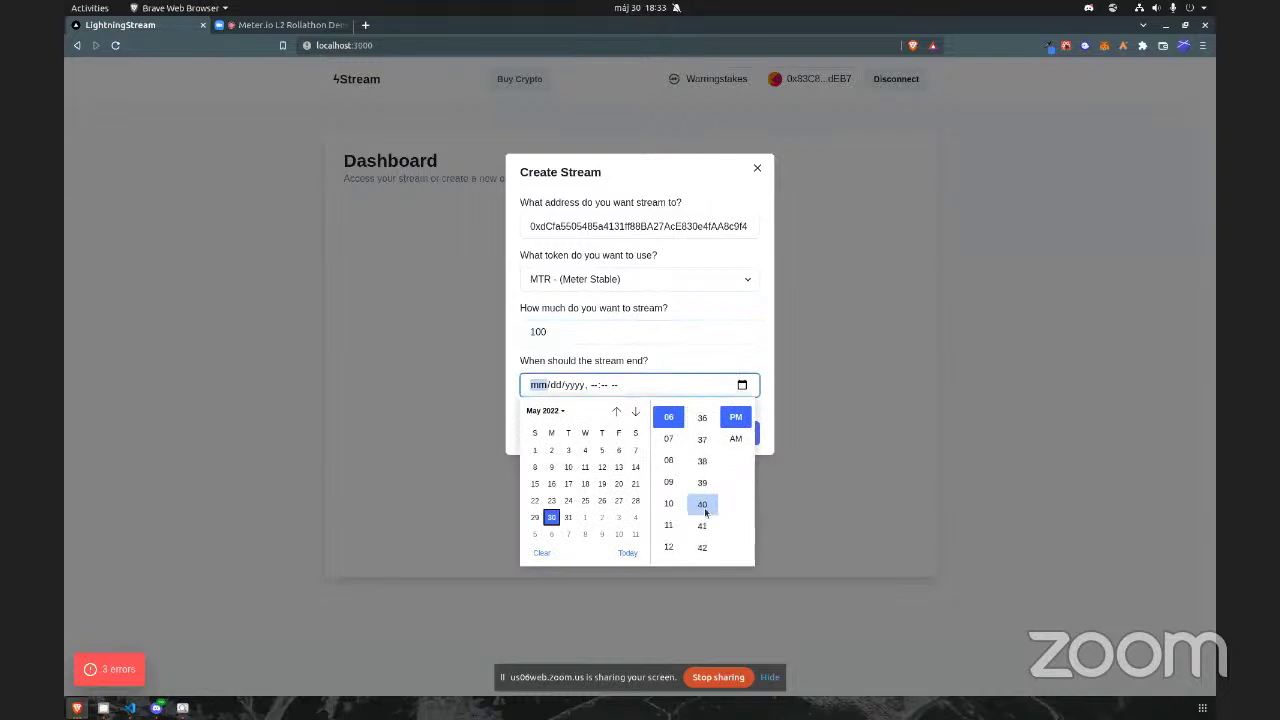
{"action": "left_click", "coordinate": [702, 492]}
{"action": "left_click", "coordinate": [685, 372]}
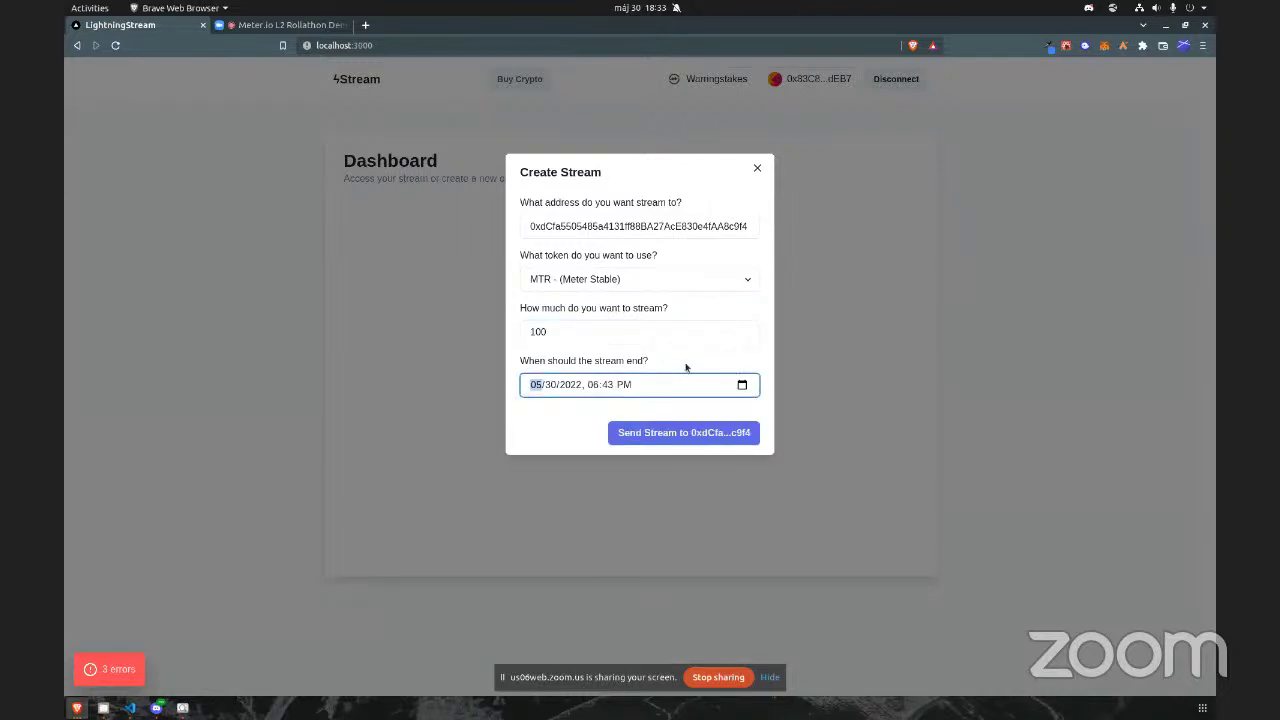
{"action": "left_click", "coordinate": [661, 437]}
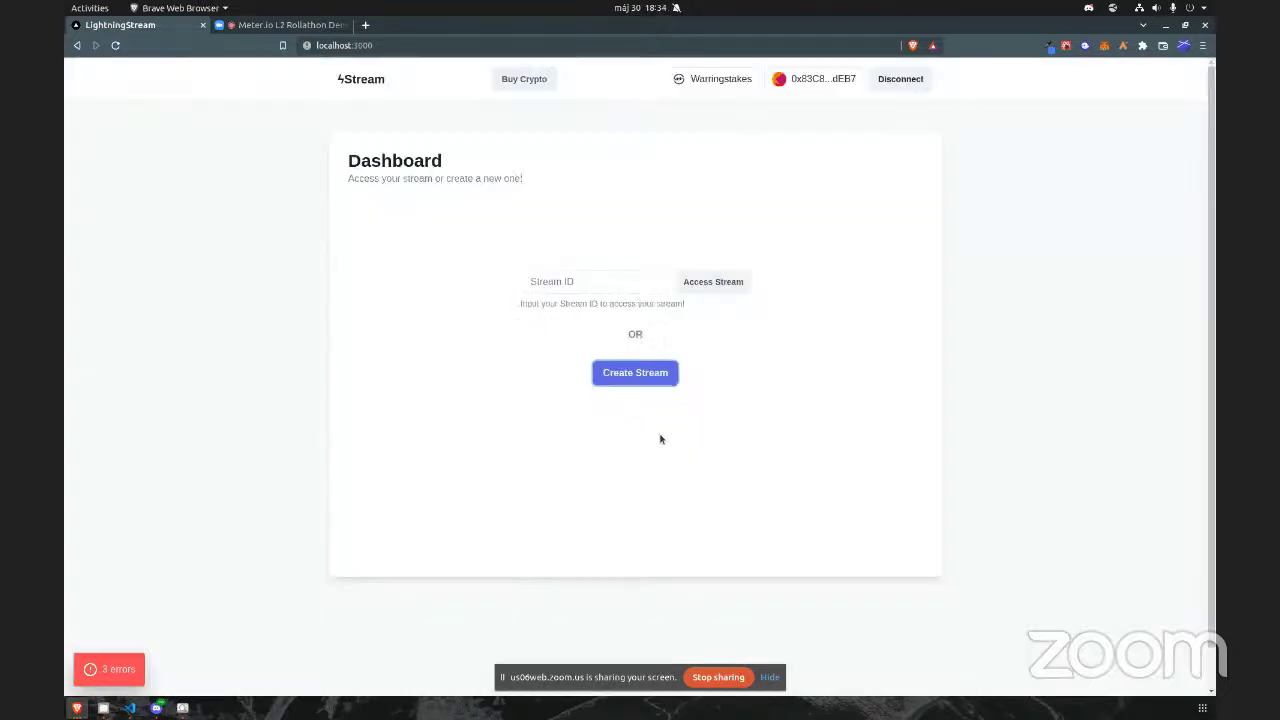
Approve MTR fund access and the stream-creation transaction, then select new stream ID 100038
{"action": "left_click_drag", "start_coordinate": [1120, 40], "coordinate": [963, 142]}
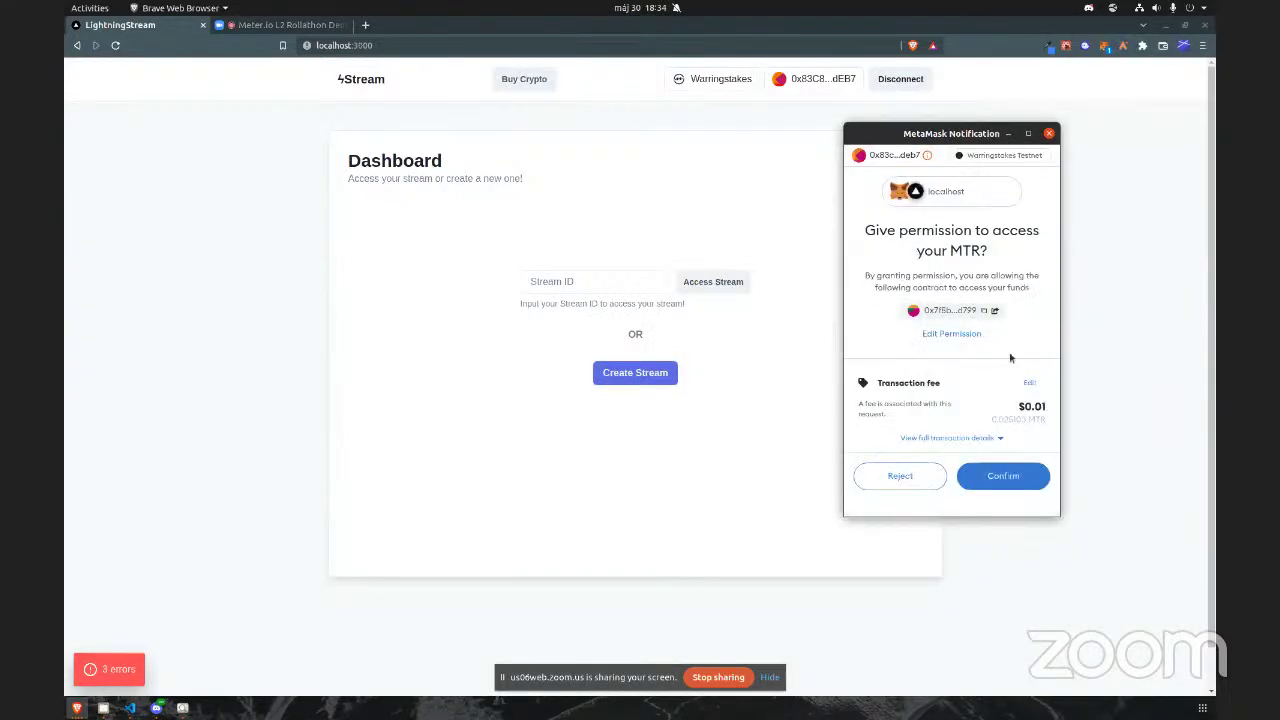
{"action": "left_click", "coordinate": [1019, 486]}
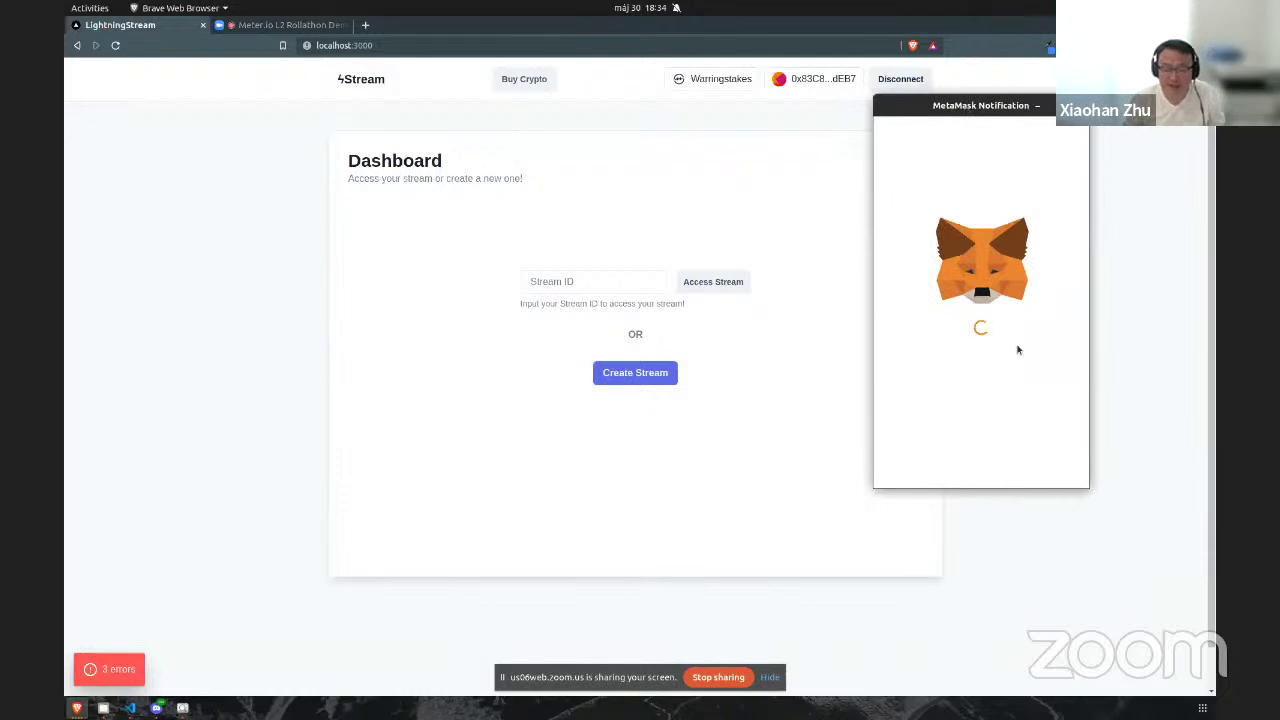
{"action": "left_click", "coordinate": [1037, 476]}
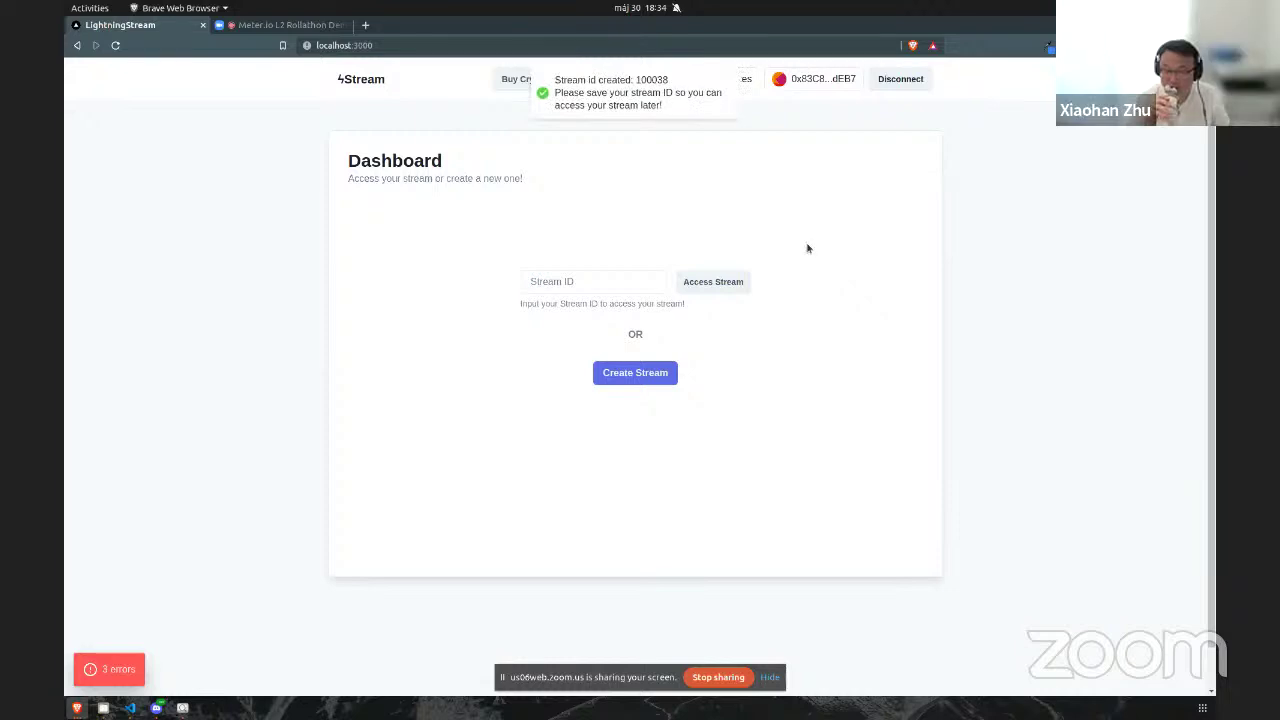
{"action": "double_click", "coordinate": [664, 79]}
{"action": "right_click", "coordinate": [664, 79]}
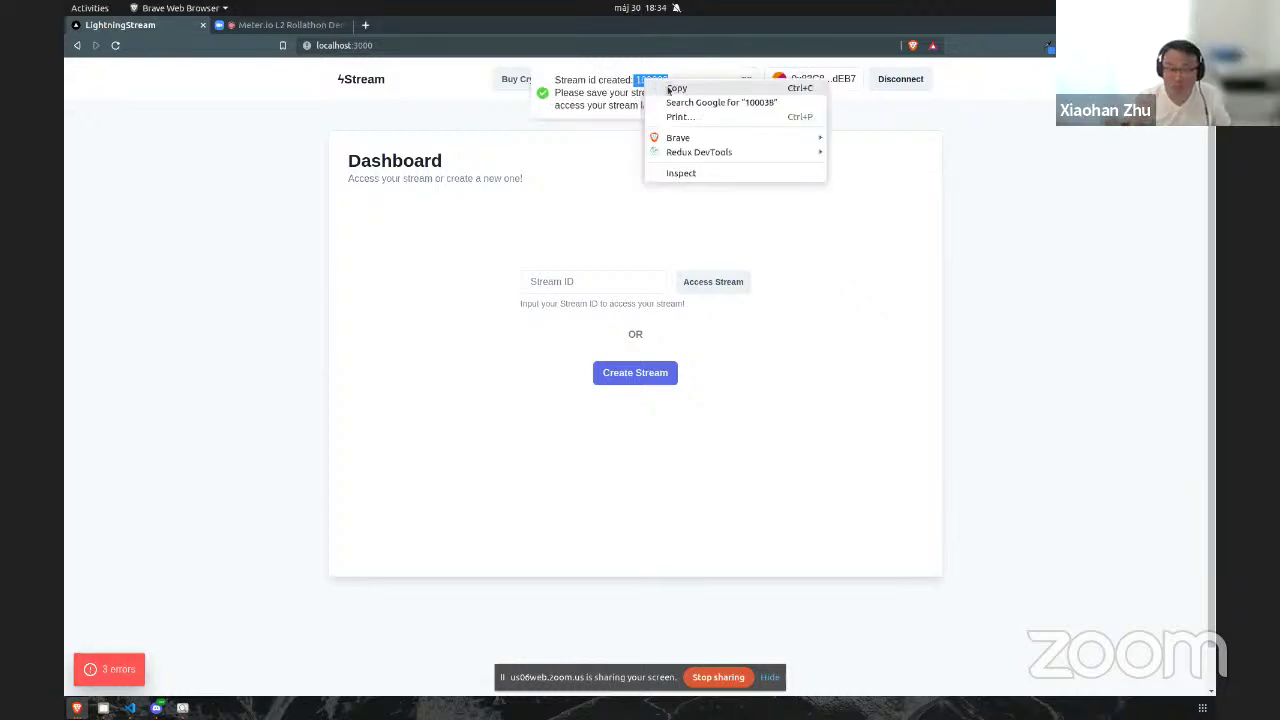
Copy stream ID 100038 and highlight the sender, recipient and MTR total on its page
{"action": "left_click", "coordinate": [681, 85]}
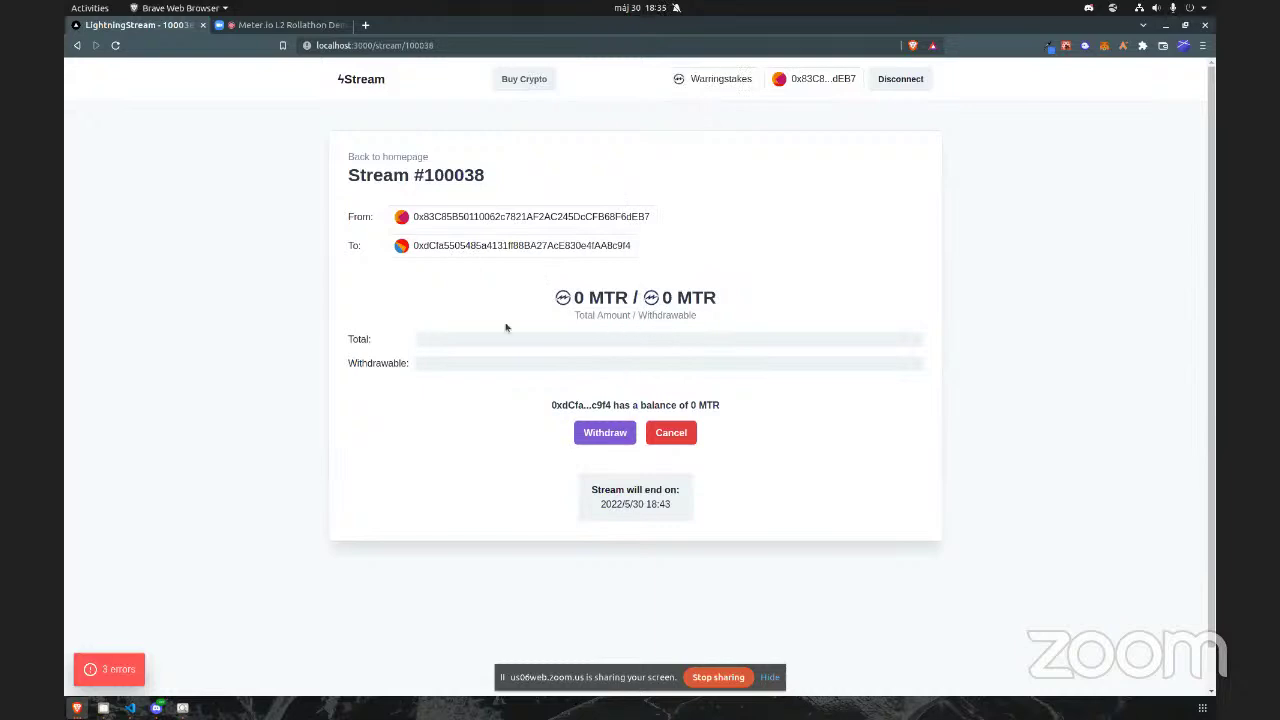
{"action": "double_click", "coordinate": [415, 217]}
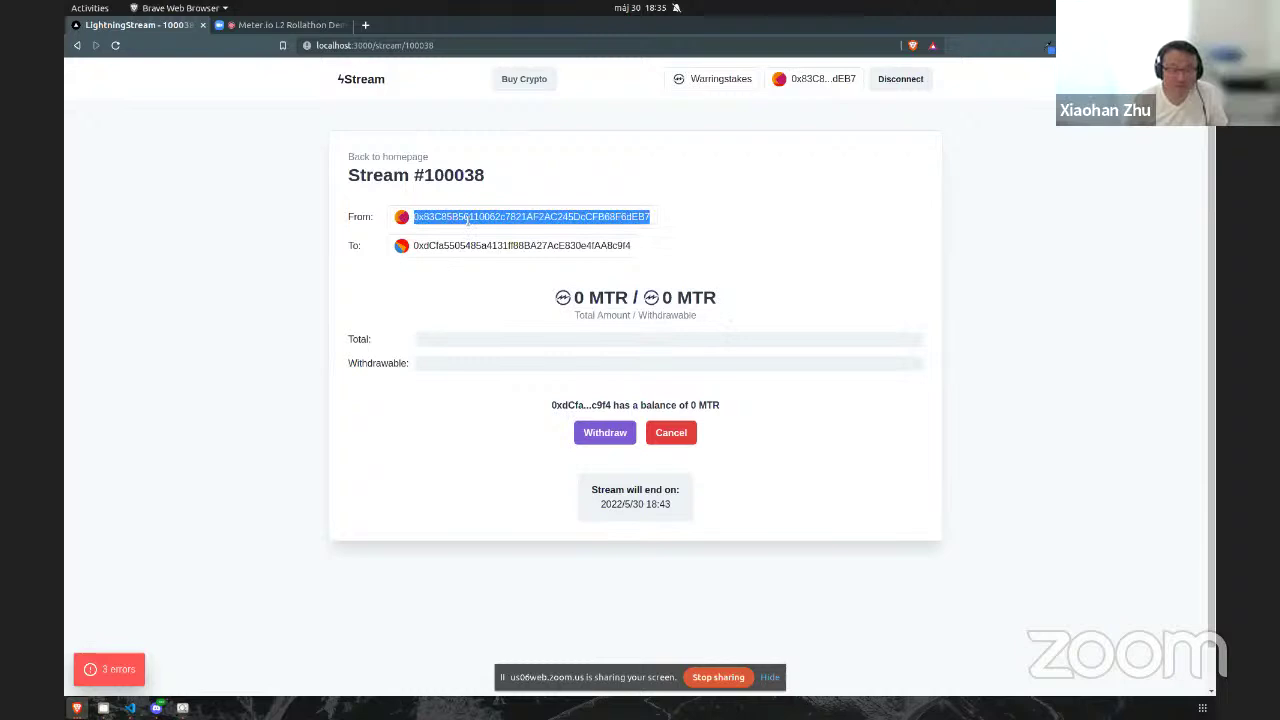
{"action": "left_click", "coordinate": [415, 217]}
{"action": "double_click", "coordinate": [460, 245]}
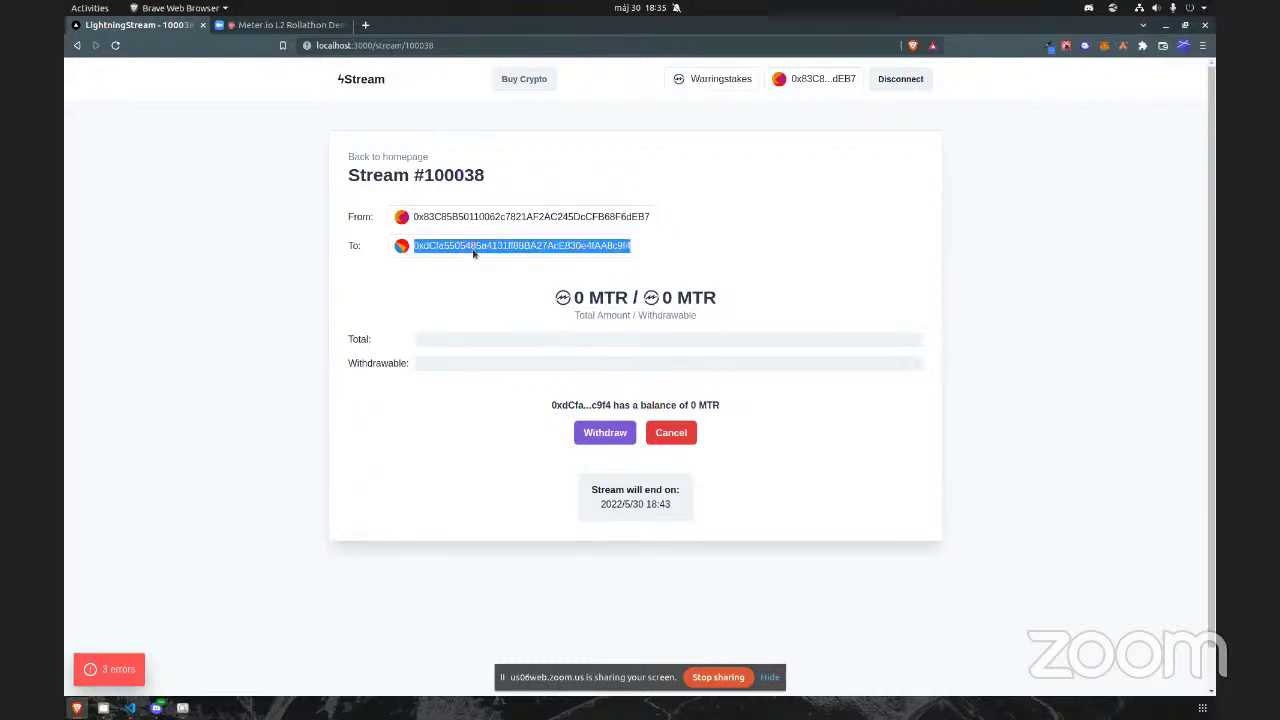
{"action": "left_click", "coordinate": [667, 272]}
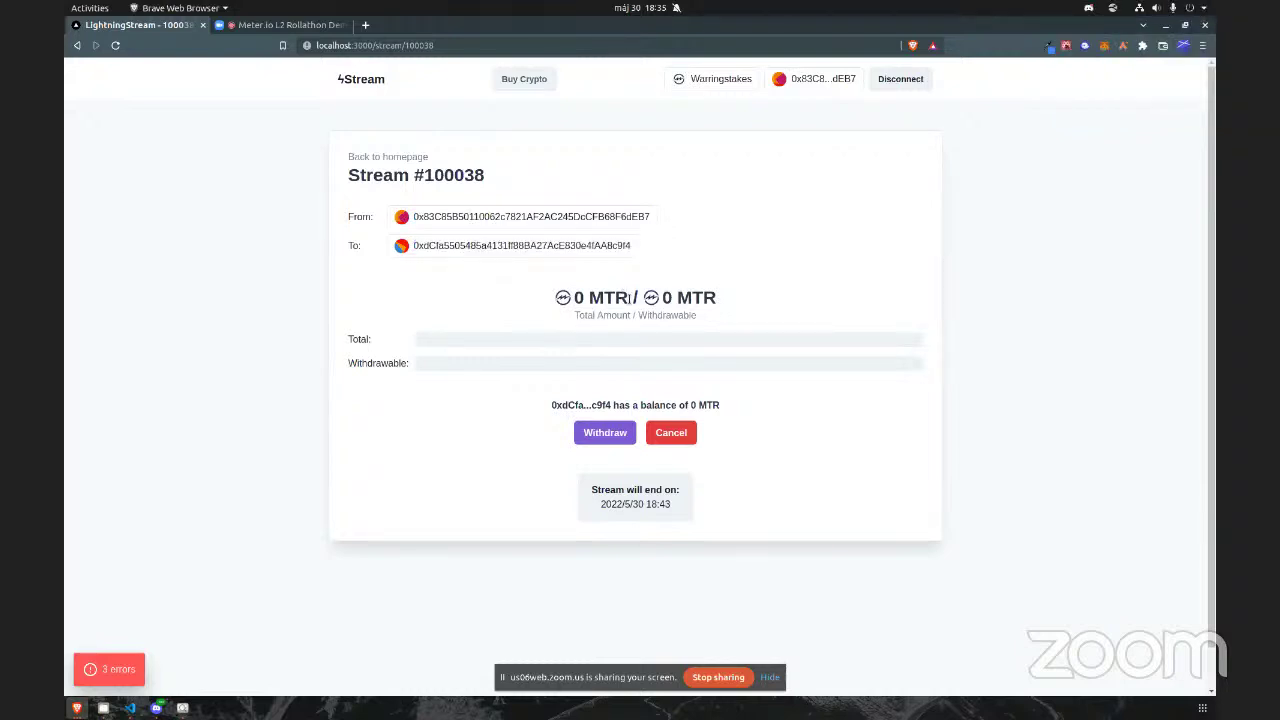
{"action": "left_click_drag", "start_coordinate": [629, 298], "coordinate": [588, 298]}
{"action": "left_click", "coordinate": [583, 298]}
Highlight the full sender address, the Withdrawable label and the full recipient address
{"action": "double_click", "coordinate": [459, 217]}
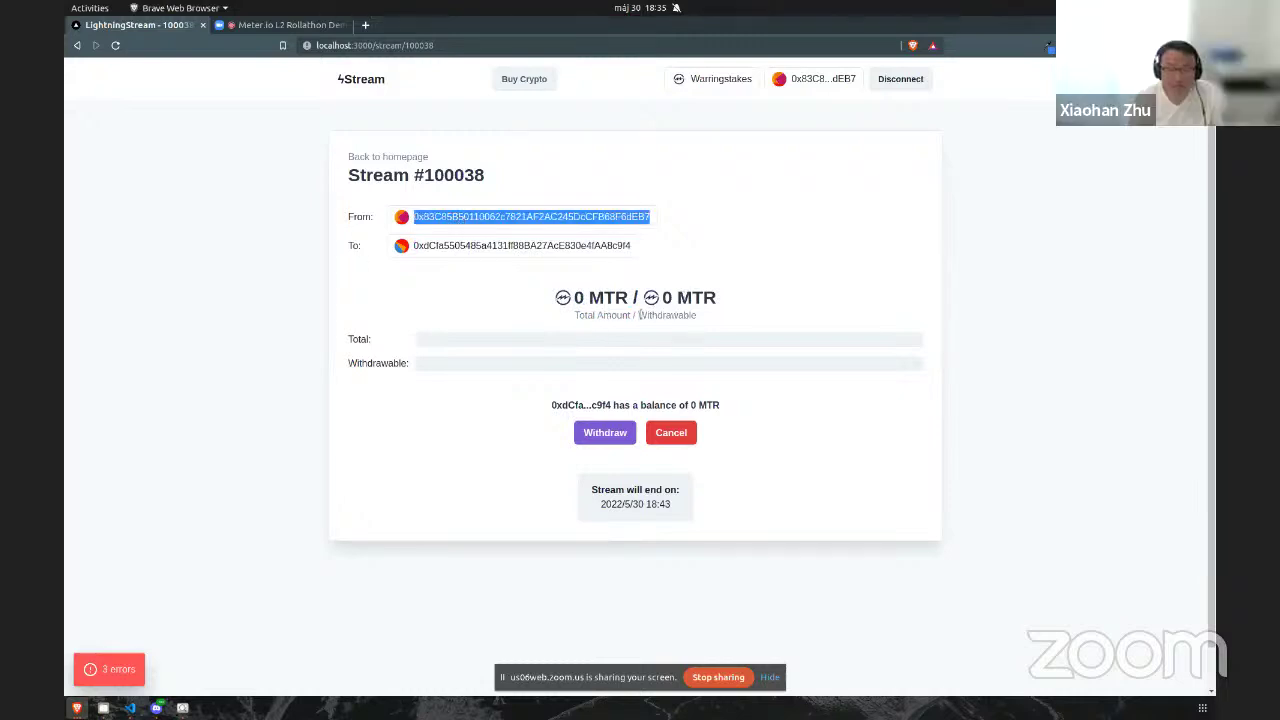
{"action": "left_click_drag", "start_coordinate": [638, 315], "coordinate": [698, 319]}
{"action": "left_click", "coordinate": [491, 254]}
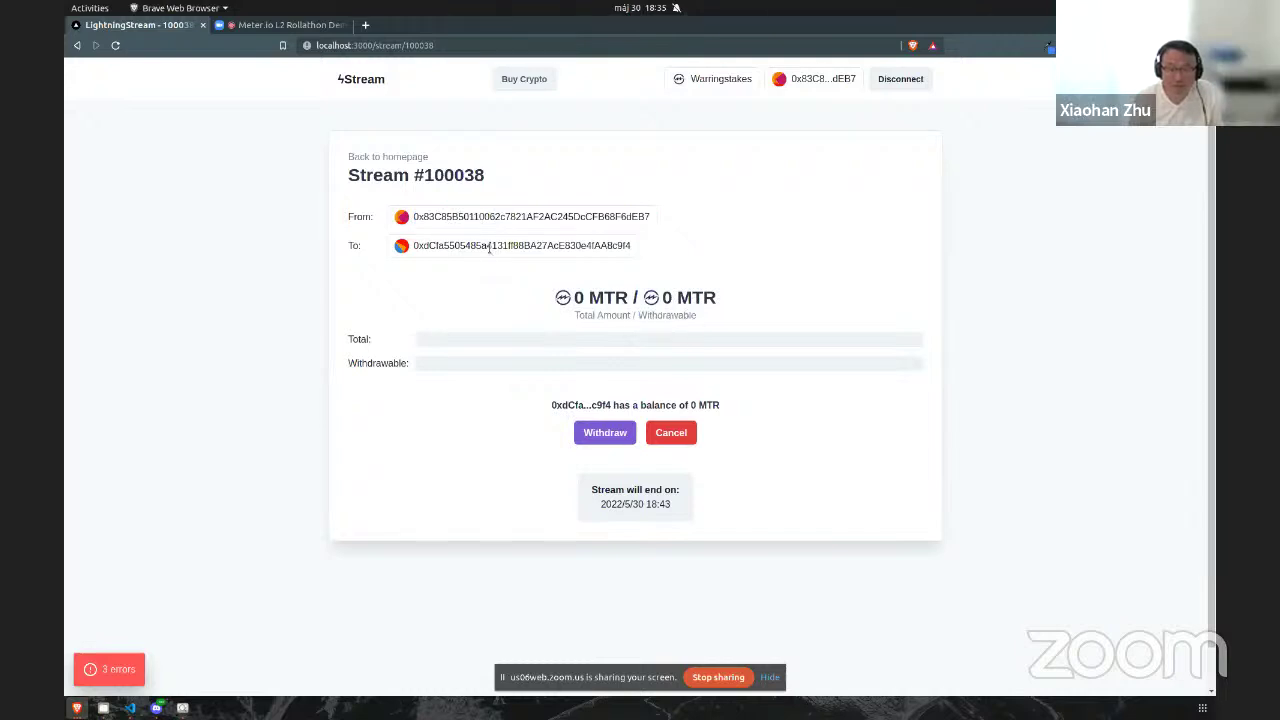
{"action": "double_click", "coordinate": [670, 315]}
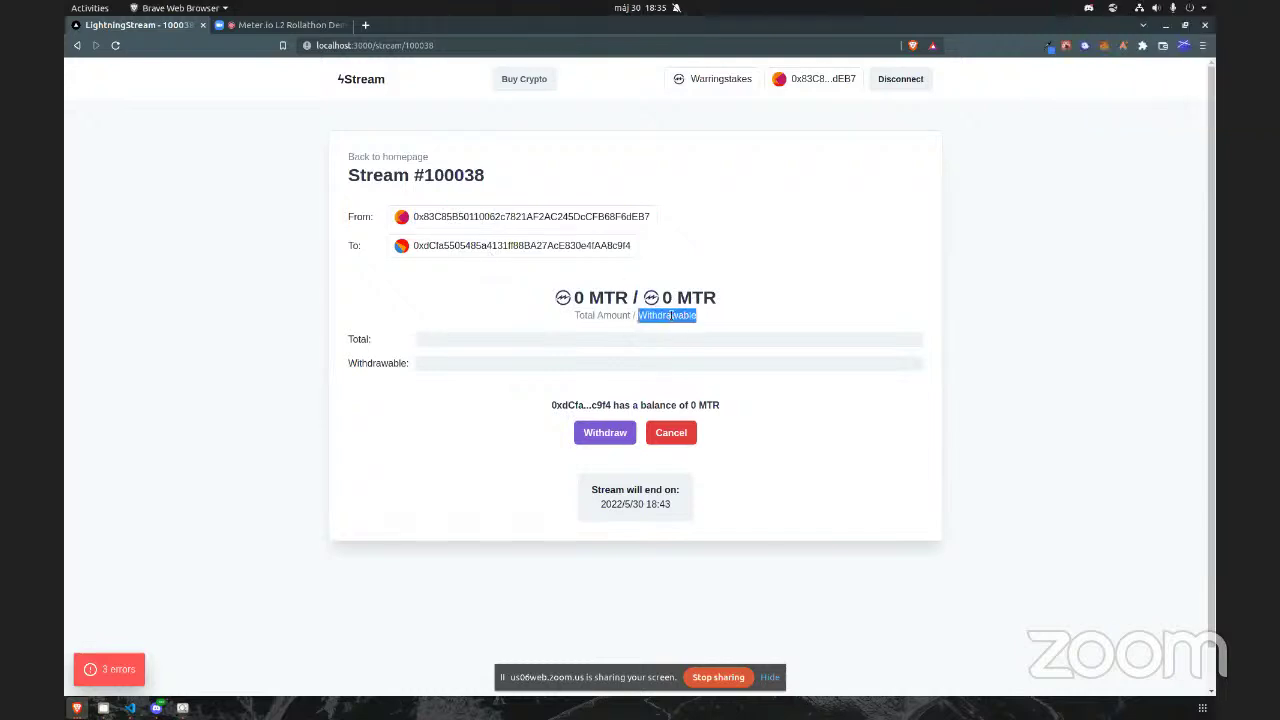
{"action": "double_click", "coordinate": [537, 250]}
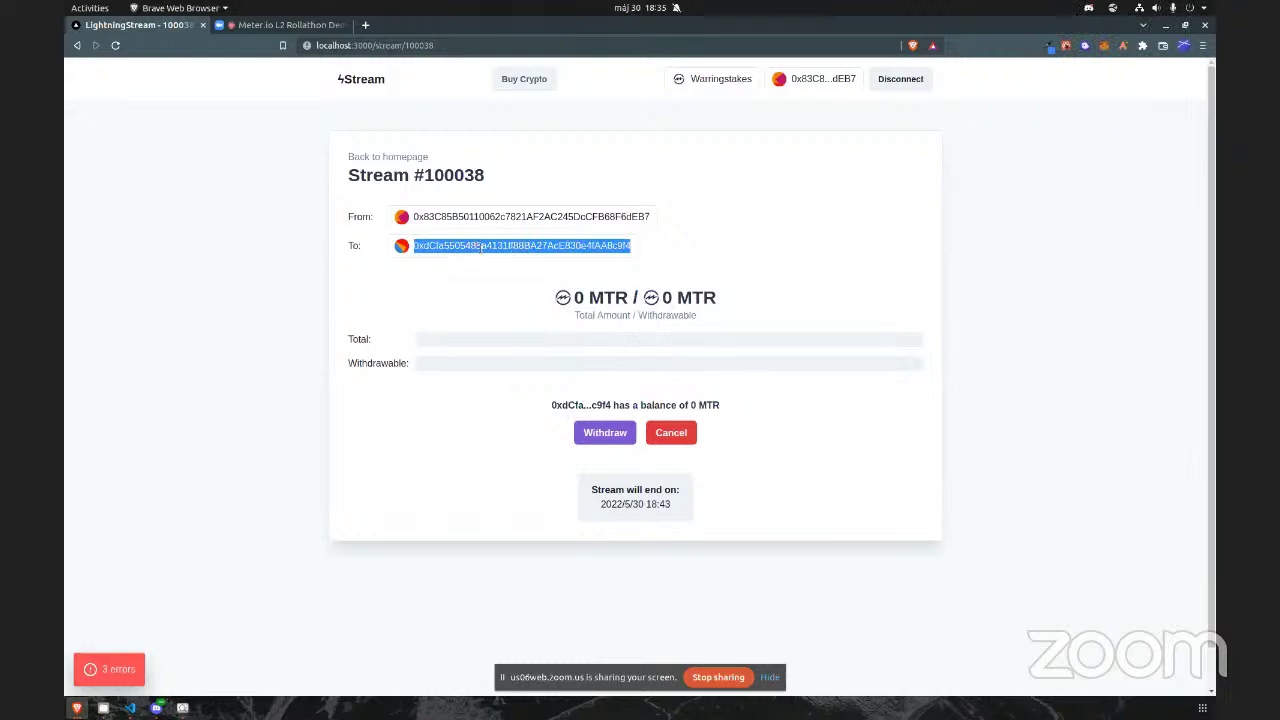
{"action": "left_click", "coordinate": [596, 245]}
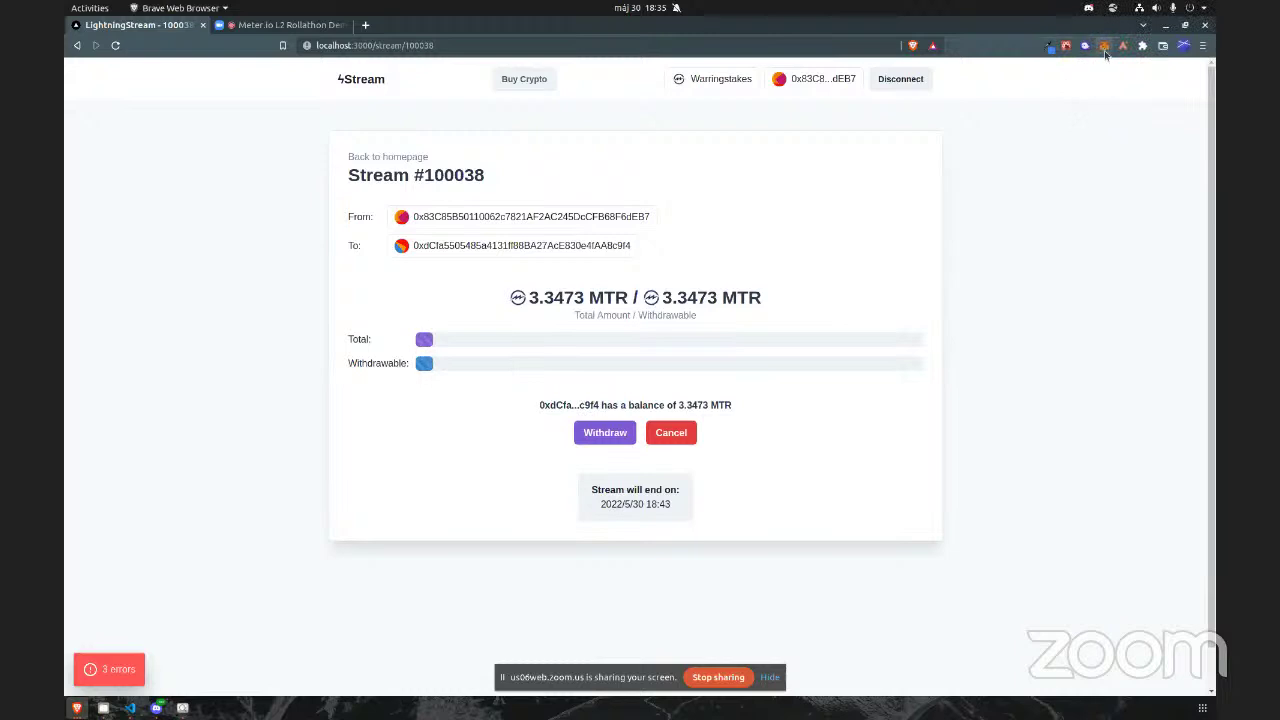
Connect the recipient account and withdraw the 5.4393 MTR streamed so far
{"action": "left_click", "coordinate": [1104, 48]}
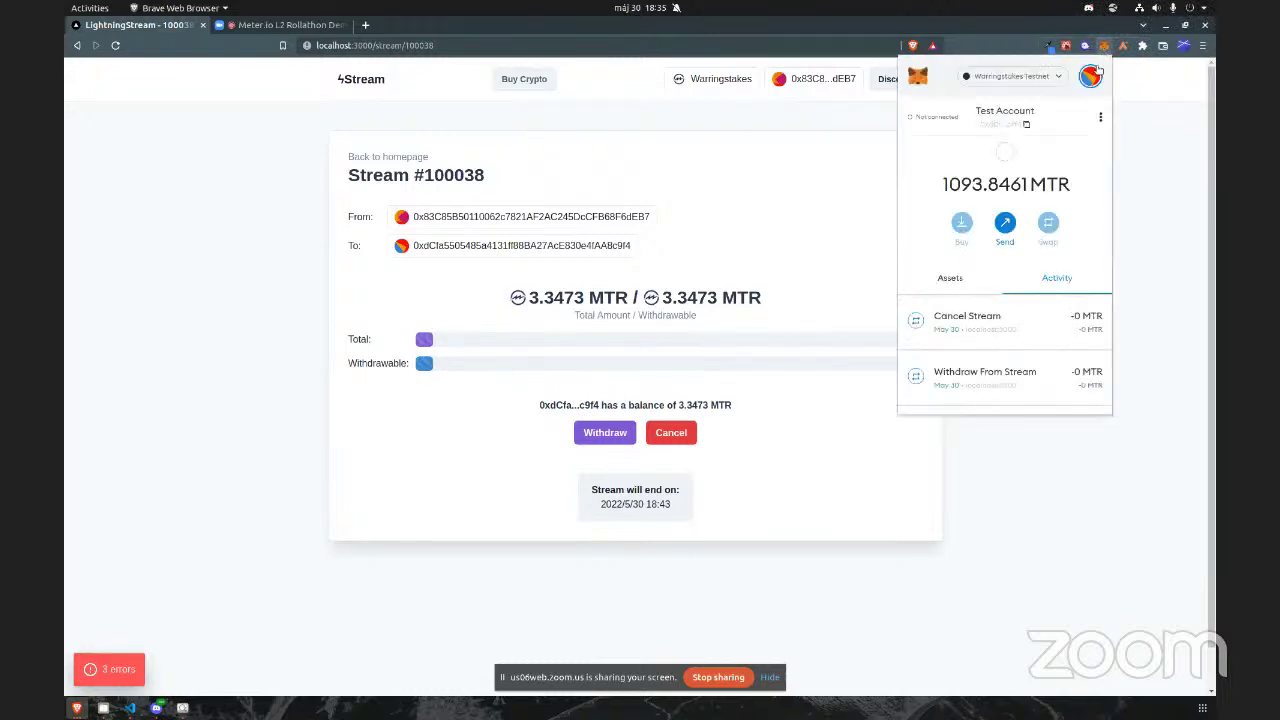
{"action": "left_click", "coordinate": [930, 116]}
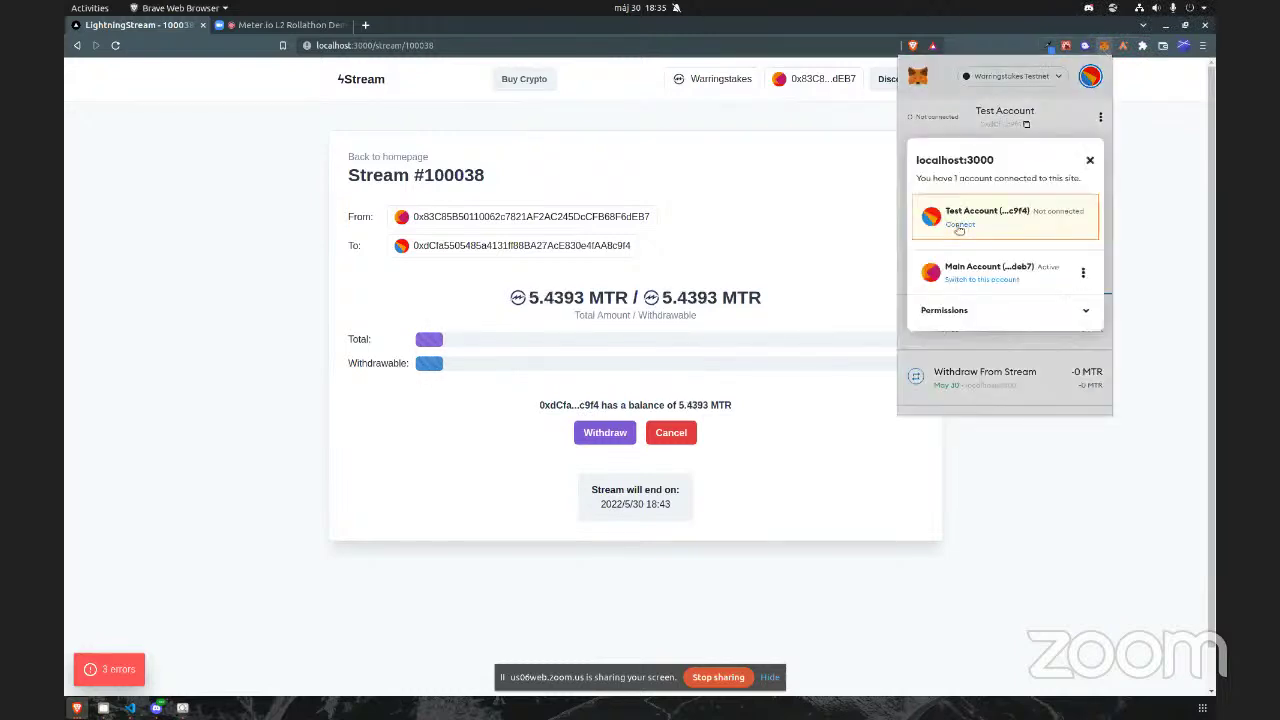
{"action": "left_click", "coordinate": [605, 432]}
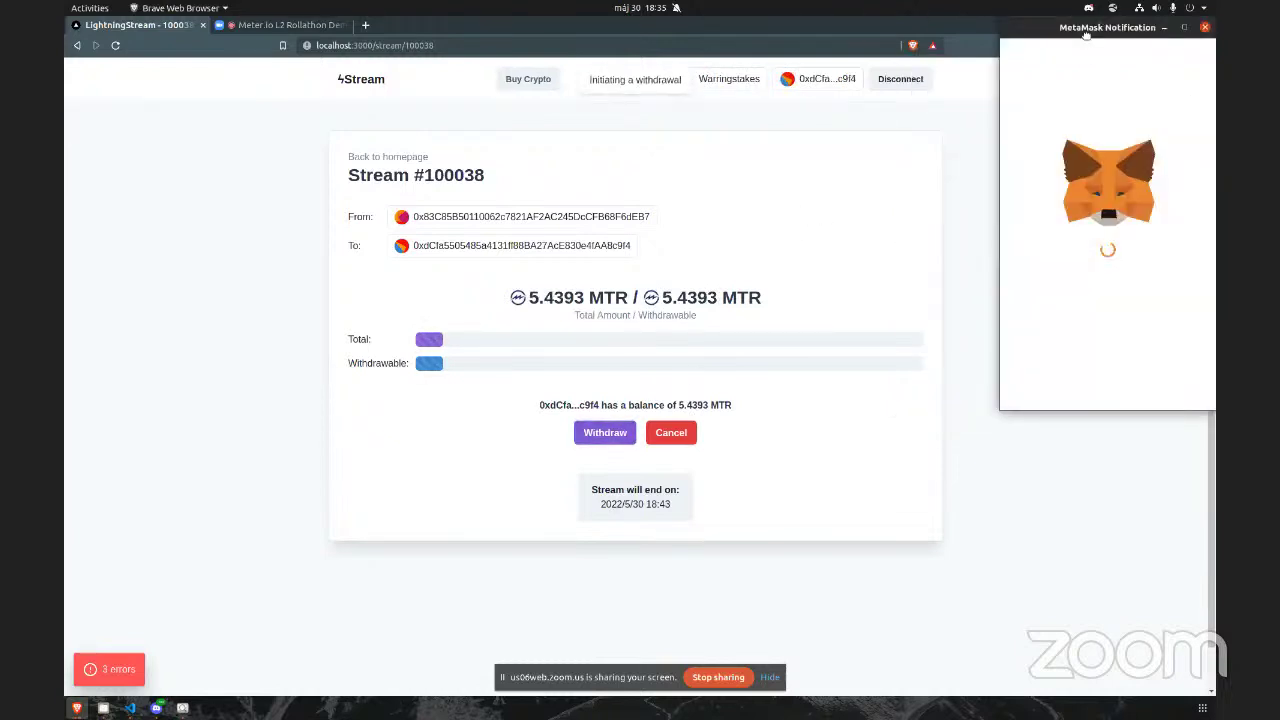
{"action": "left_click_drag", "start_coordinate": [1085, 36], "coordinate": [955, 124]}
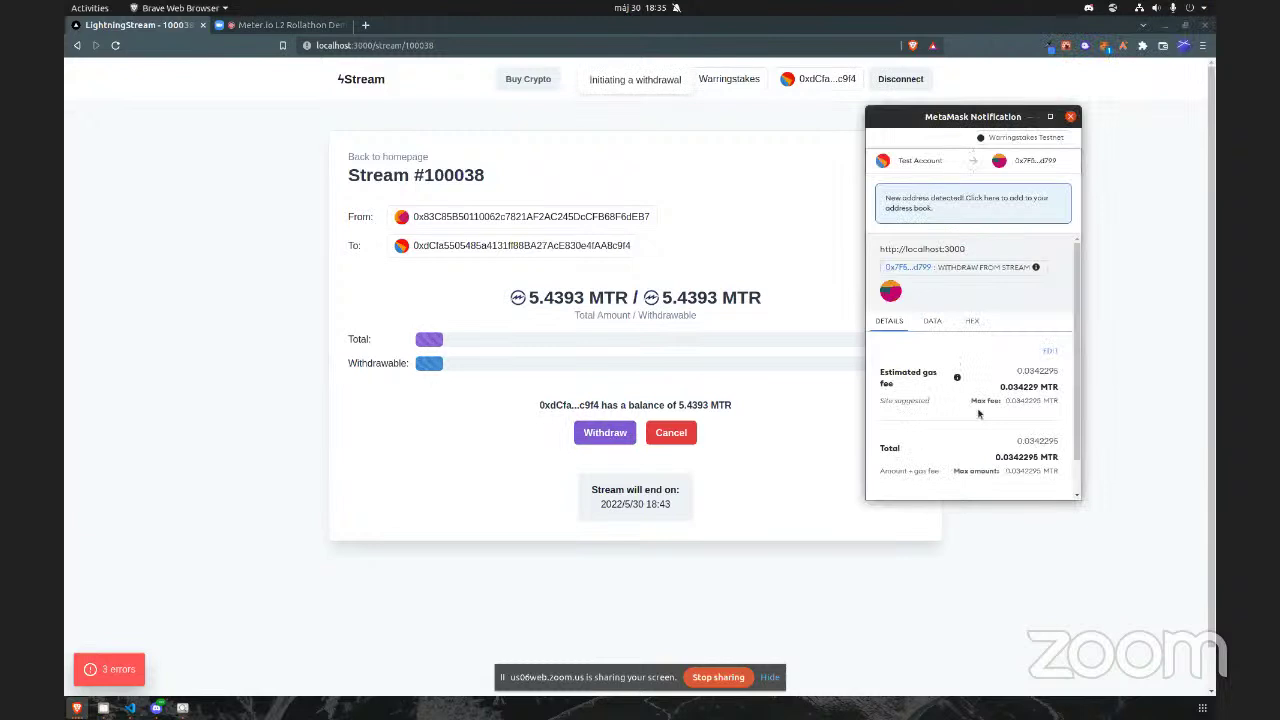
{"action": "left_click", "coordinate": [1018, 477]}
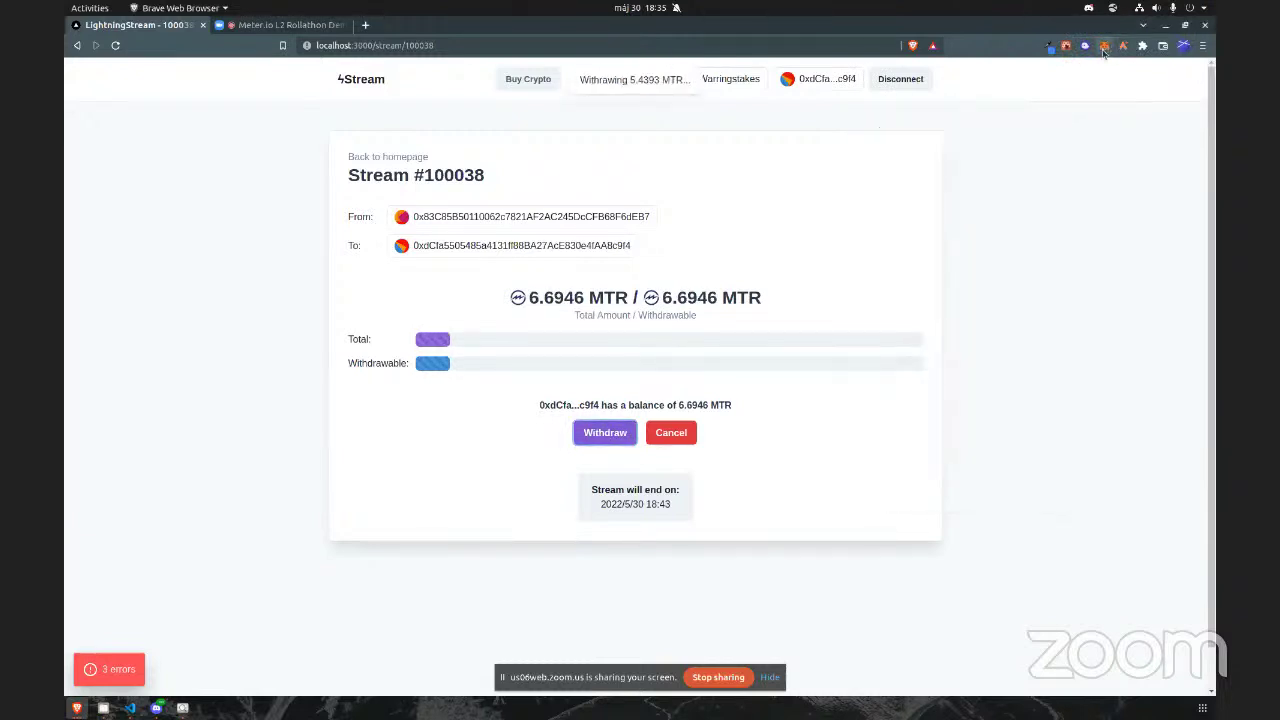
Check the wallet's Assets tab, showing the MTR balance at 1099.255
{"action": "left_click", "coordinate": [1104, 47]}
{"action": "left_click", "coordinate": [949, 278]}
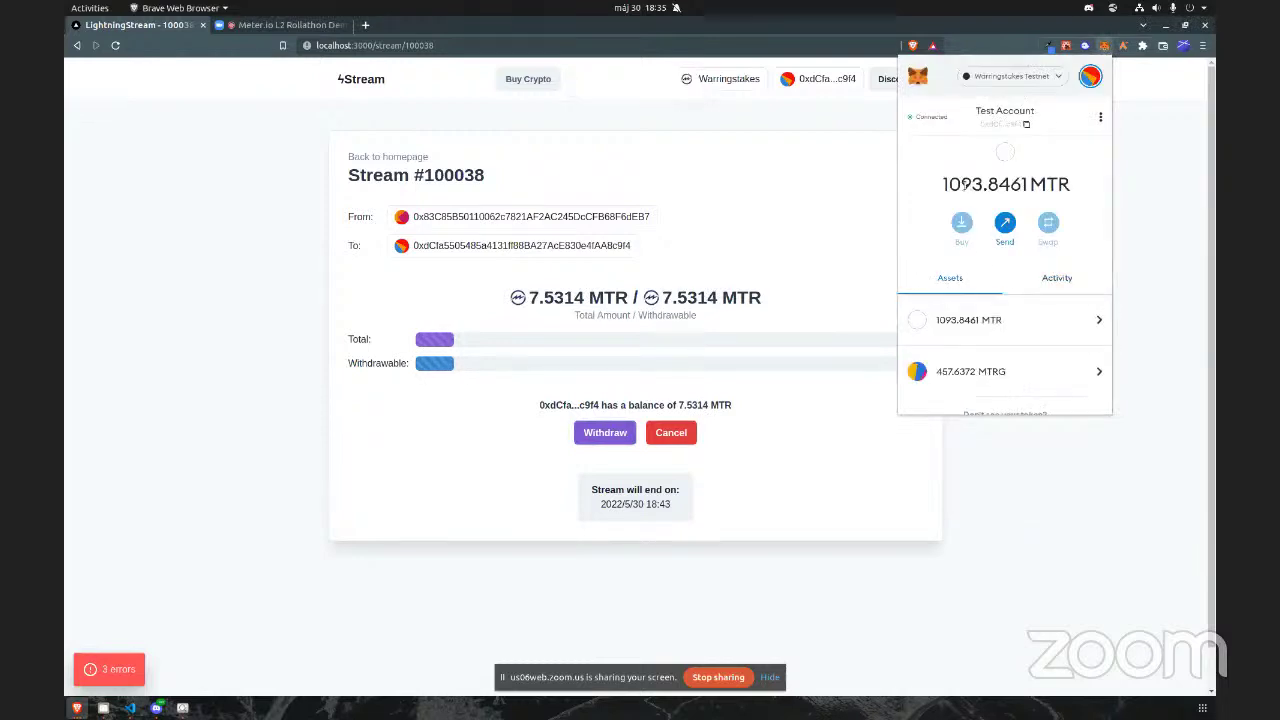
{"action": "left_click_drag", "start_coordinate": [961, 184], "coordinate": [978, 184]}
{"action": "left_click", "coordinate": [975, 184]}
{"action": "left_click", "coordinate": [975, 184]}
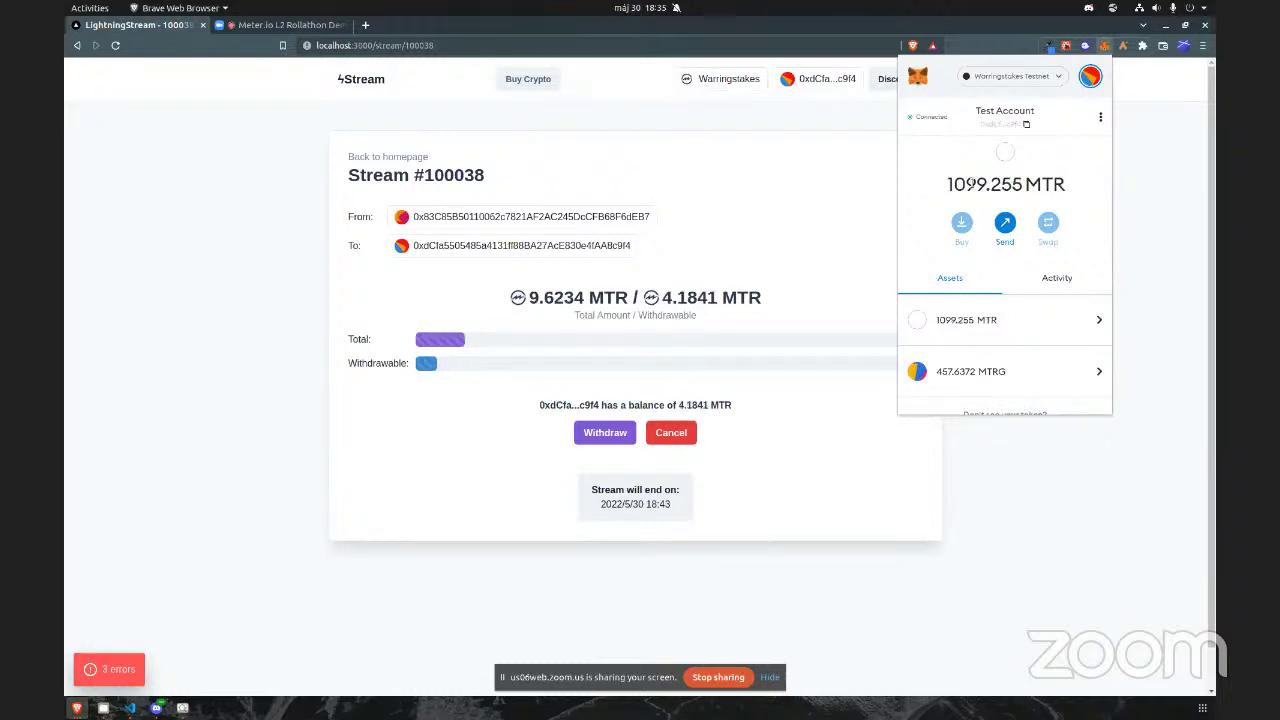
{"action": "left_click", "coordinate": [699, 255]}
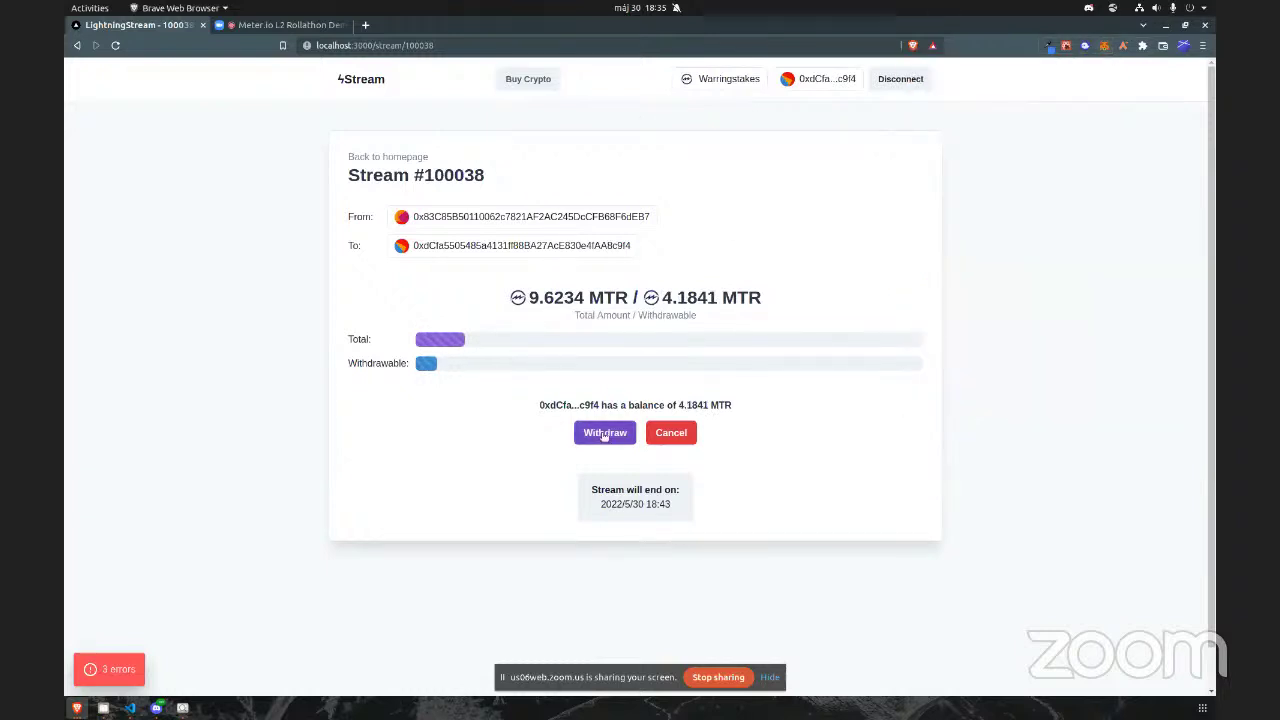
Withdraw the 4.1841 MTR now available and check the wallet balance of 1103.4085 MTR
{"action": "left_click", "coordinate": [604, 434]}
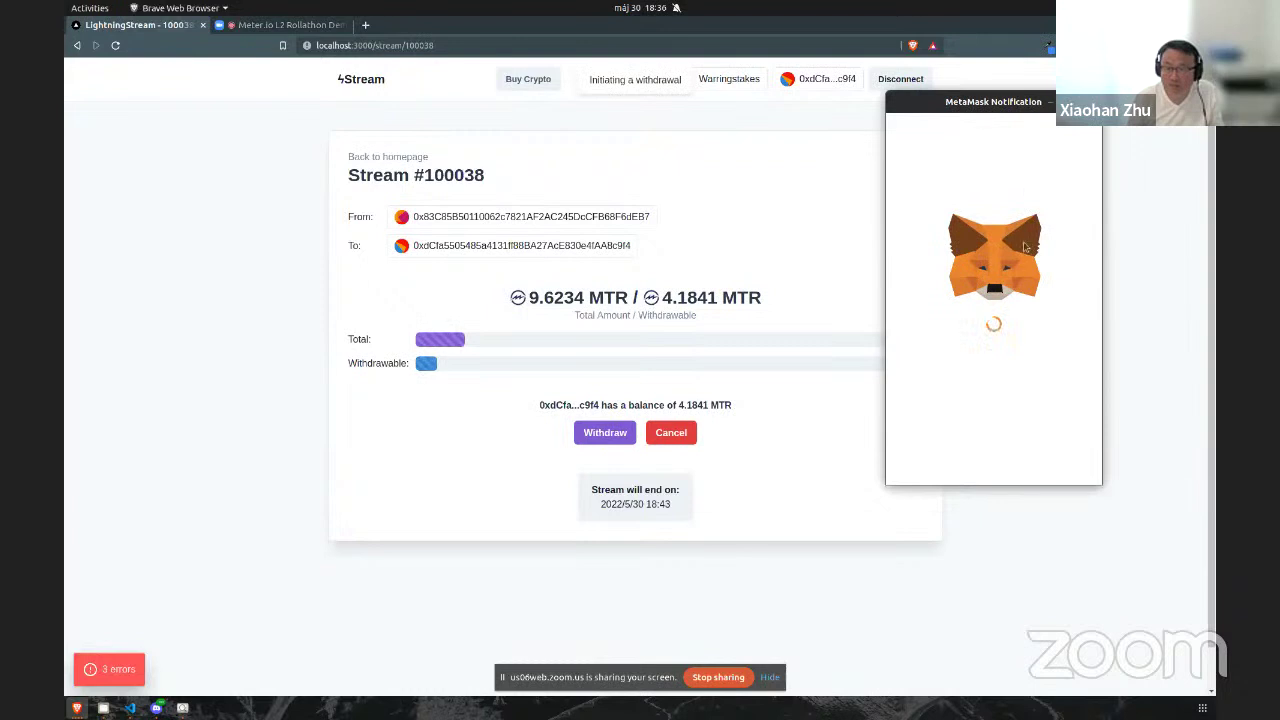
{"action": "left_click", "coordinate": [1002, 462]}
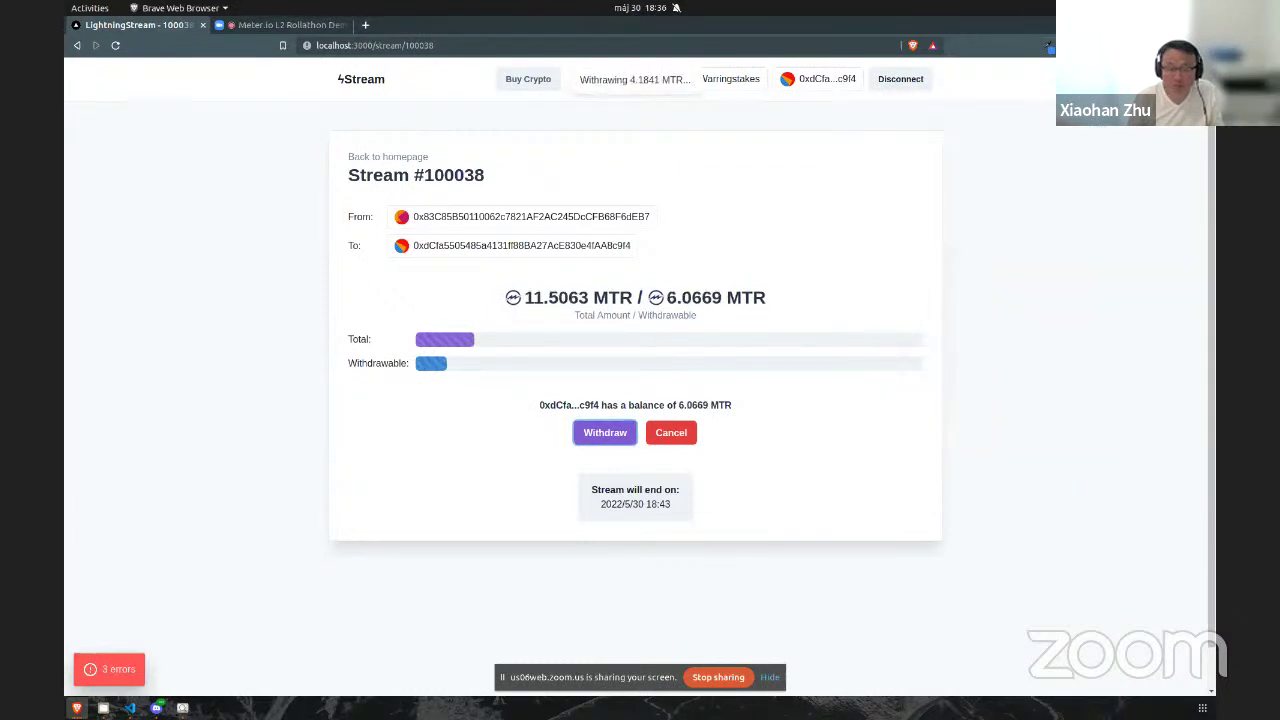
{"action": "left_click", "coordinate": [1104, 45]}
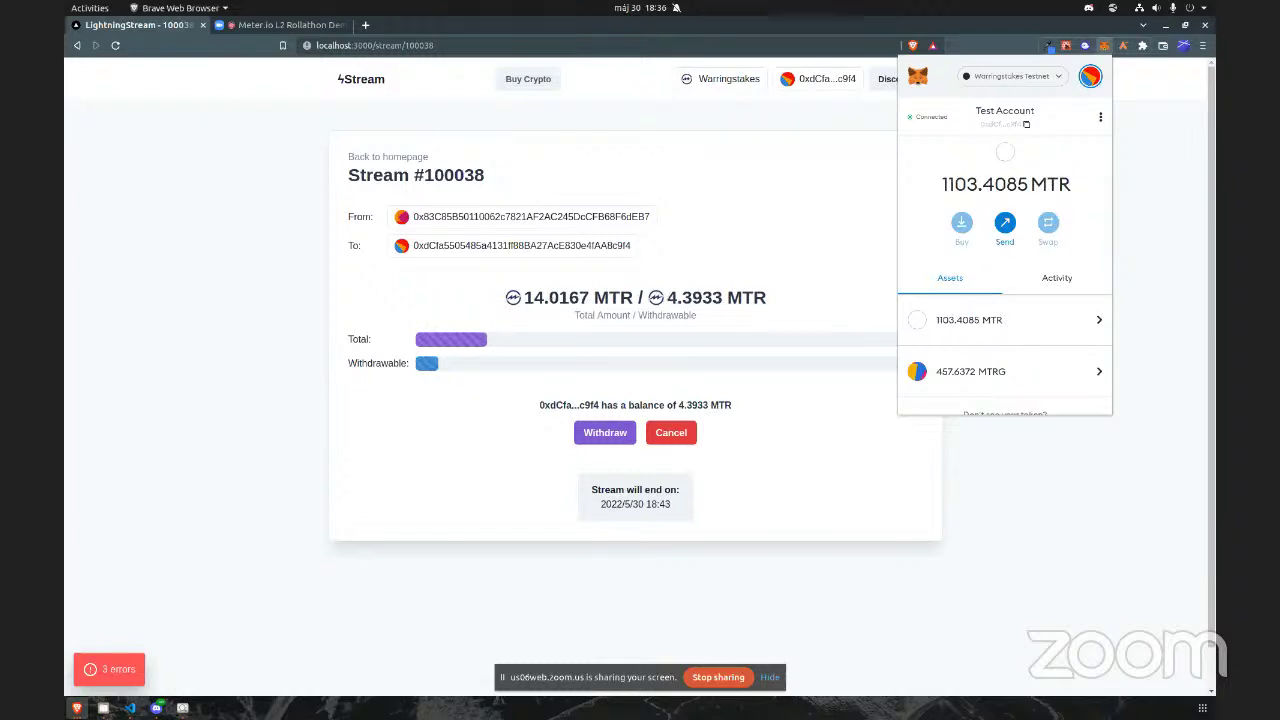
{"action": "left_click", "coordinate": [797, 225]}
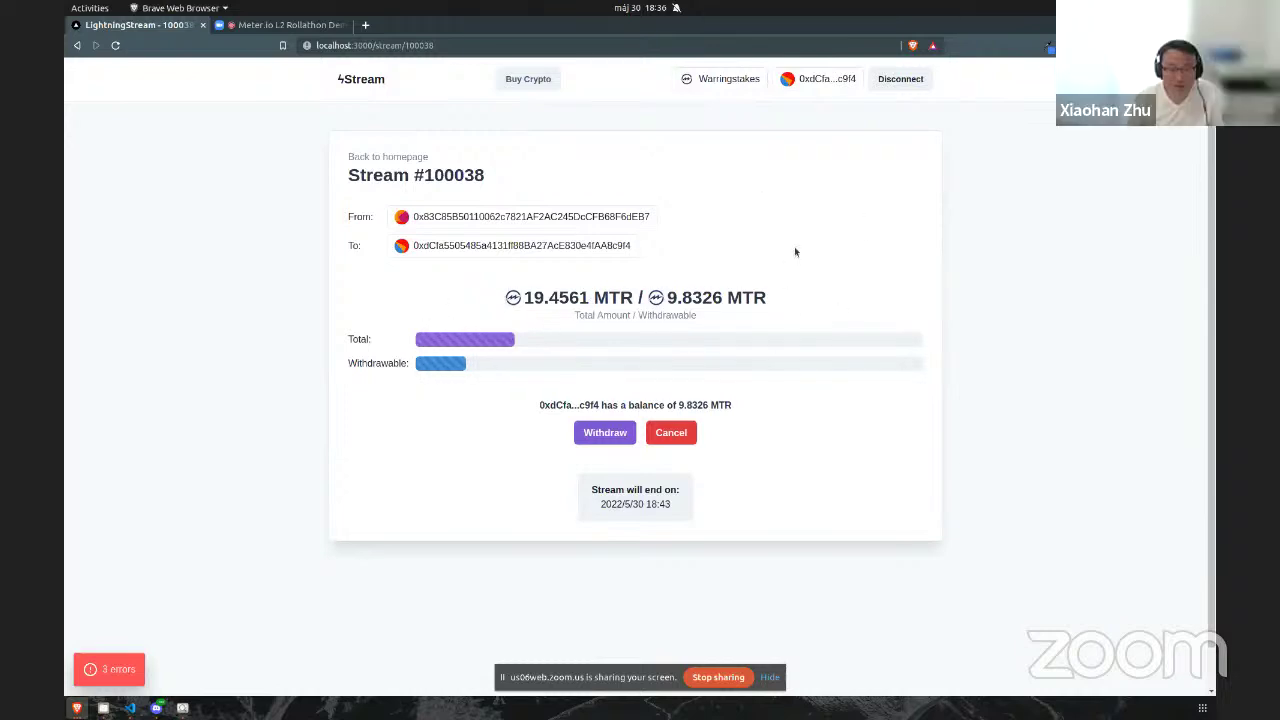
Go back to the dashboard and open stream 100004 from the Stream ID field
{"action": "left_click", "coordinate": [415, 158]}
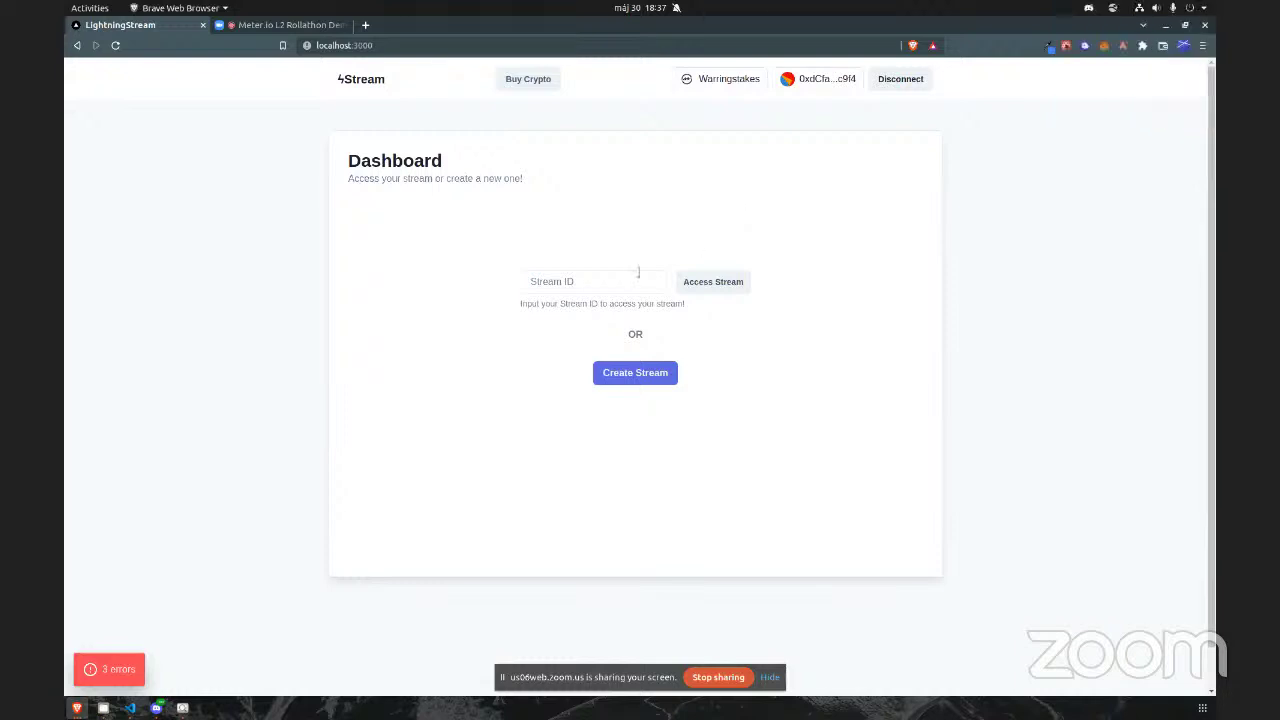
{"action": "left_click", "coordinate": [593, 285]}
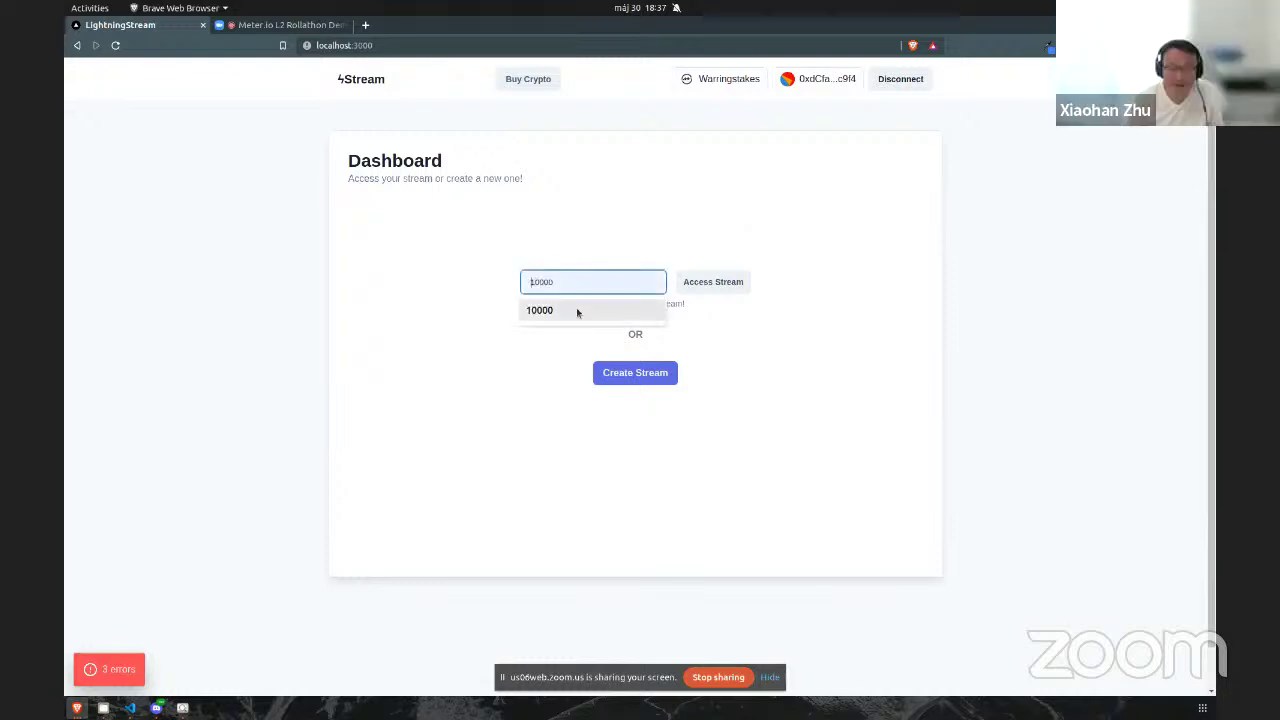
{"action": "left_click", "coordinate": [576, 309]}
{"action": "type", "text": "4"}
{"action": "left_click", "coordinate": [697, 283]}
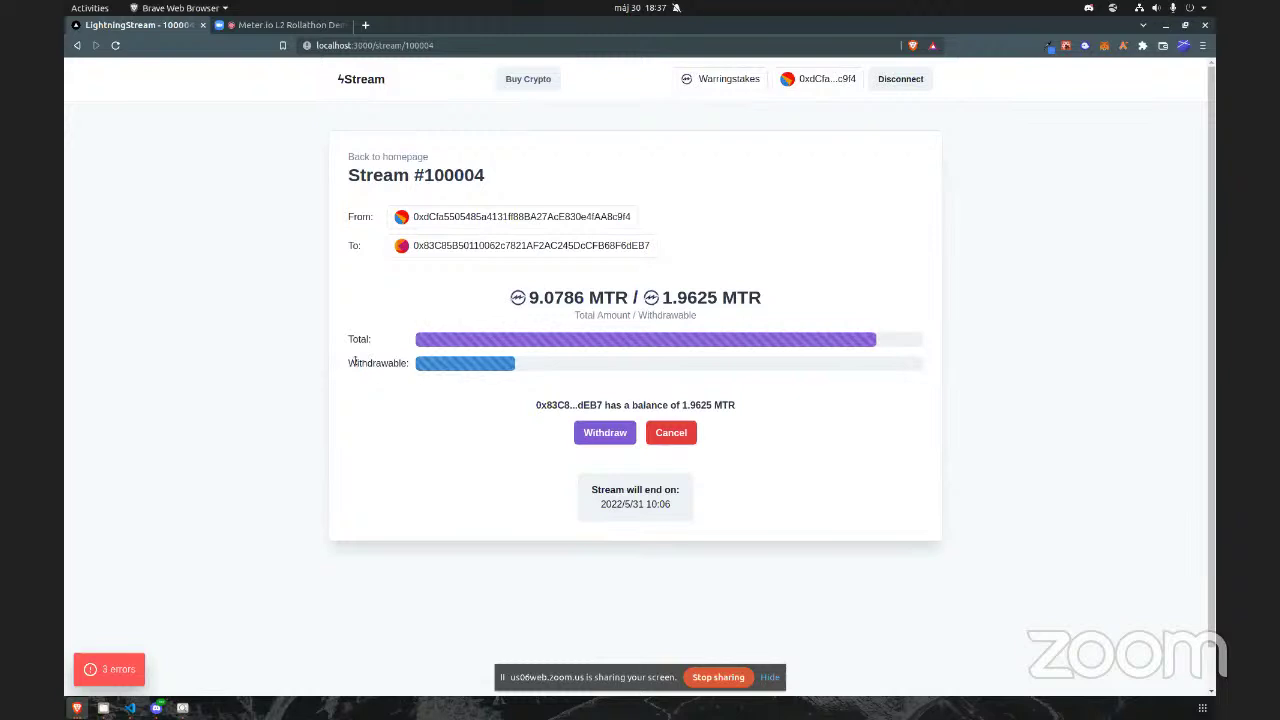
Point out the Withdrawable label and the sender's From address on stream #100004
{"action": "mouse_move", "coordinate": [410, 363]}
{"action": "left_mouse_down"}
{"action": "mouse_move", "coordinate": [358, 363]}
{"action": "mouse_move", "coordinate": [405, 362]}
{"action": "left_mouse_up"}
{"action": "double_click", "coordinate": [562, 220]}
{"action": "left_click", "coordinate": [562, 226]}
{"action": "left_click_drag", "start_coordinate": [350, 370], "coordinate": [408, 363]}
{"action": "left_click", "coordinate": [408, 363]}
Check the connected wallet, then cancel stream #100004
{"action": "left_click", "coordinate": [1105, 46]}
{"action": "left_click", "coordinate": [1105, 46]}
{"action": "left_click", "coordinate": [1103, 50]}
{"action": "left_click_drag", "start_coordinate": [408, 222], "coordinate": [602, 218]}
{"action": "left_click", "coordinate": [389, 223]}
{"action": "left_click", "coordinate": [680, 434]}
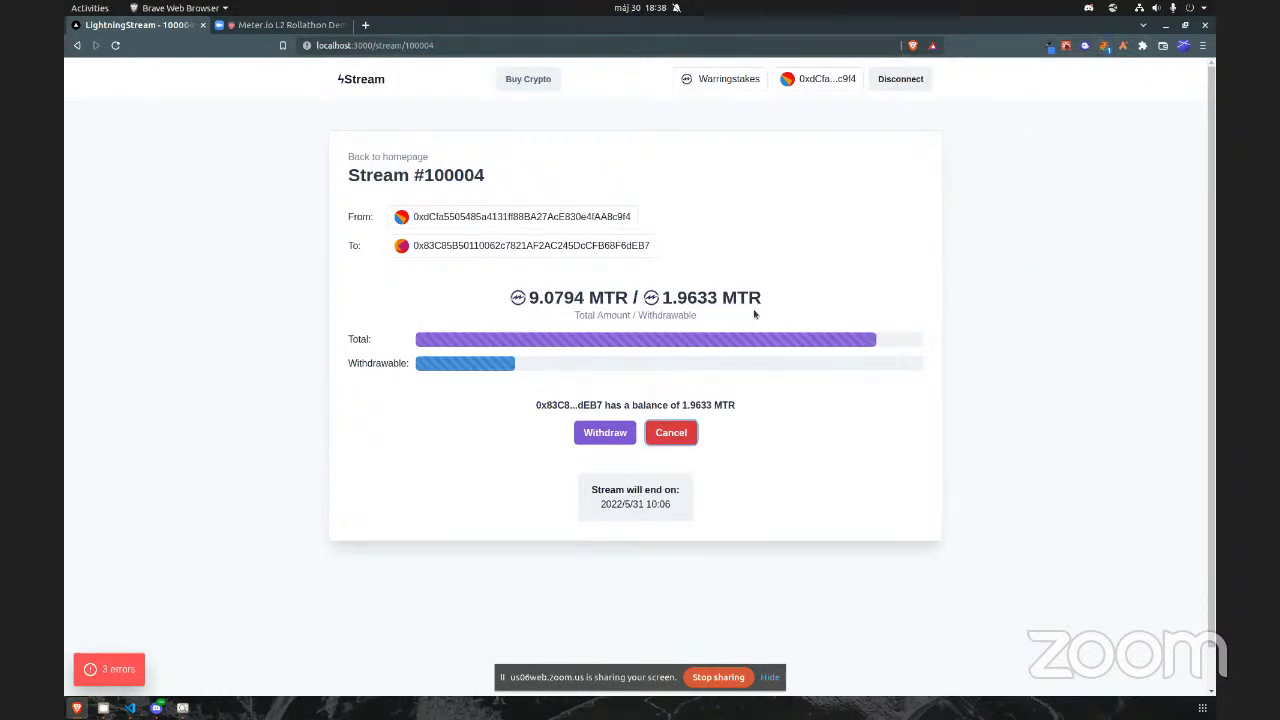
Approve the cancellation of stream #100004 in MetaMask and copy the stream number 100004
{"action": "left_click_drag", "start_coordinate": [932, 82], "coordinate": [870, 94]}
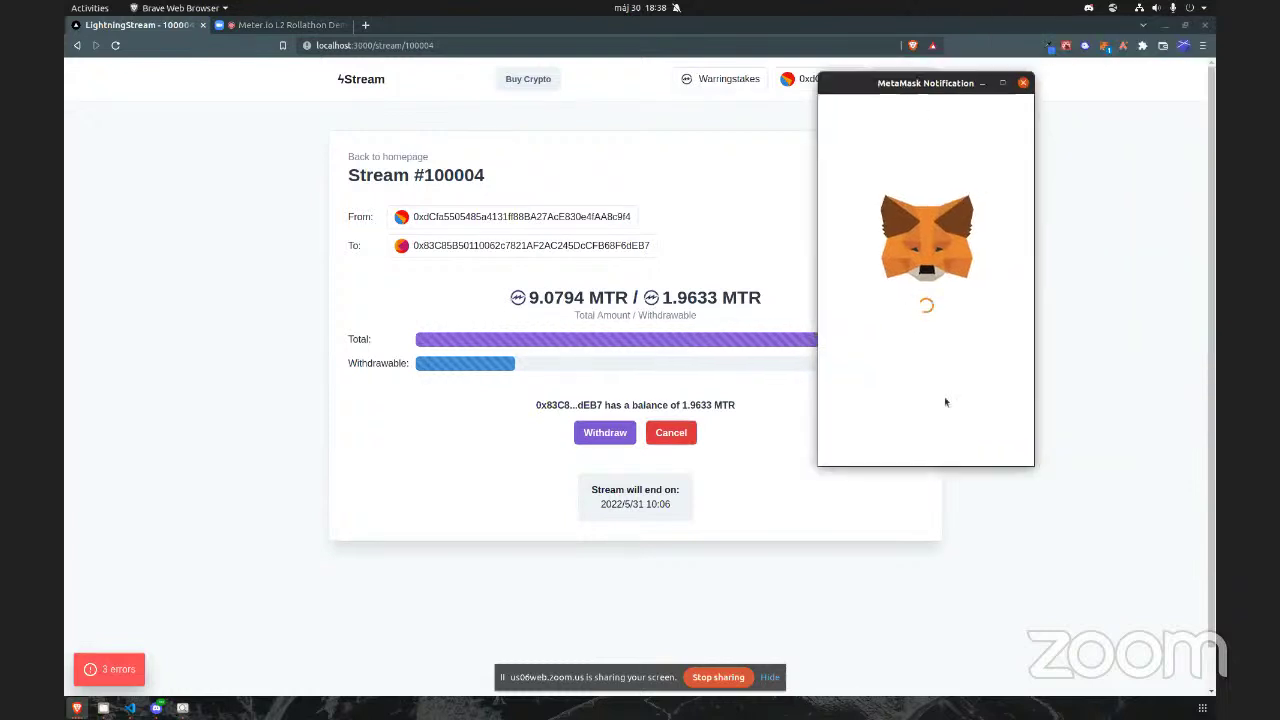
{"action": "left_click", "coordinate": [977, 448]}
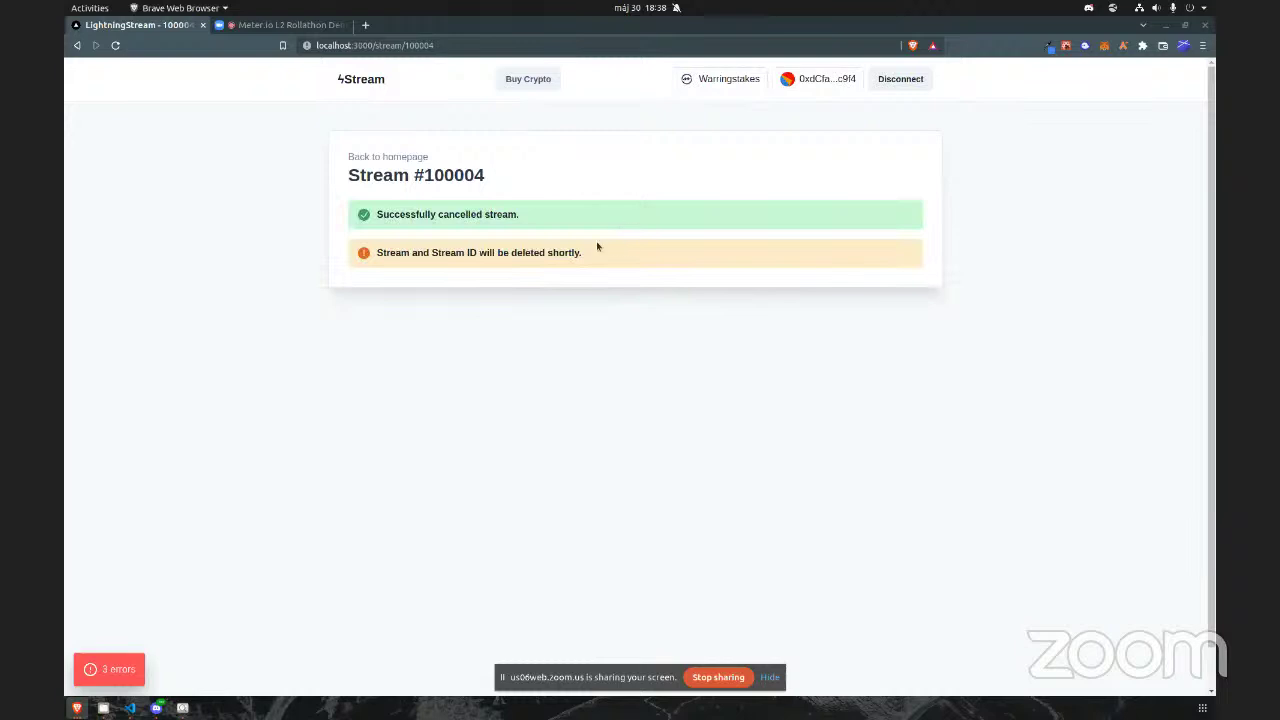
{"action": "left_click_drag", "start_coordinate": [387, 216], "coordinate": [566, 214]}
{"action": "left_click", "coordinate": [447, 178]}
{"action": "left_click_drag", "start_coordinate": [426, 175], "coordinate": [519, 185]}
{"action": "right_click", "coordinate": [465, 176]}
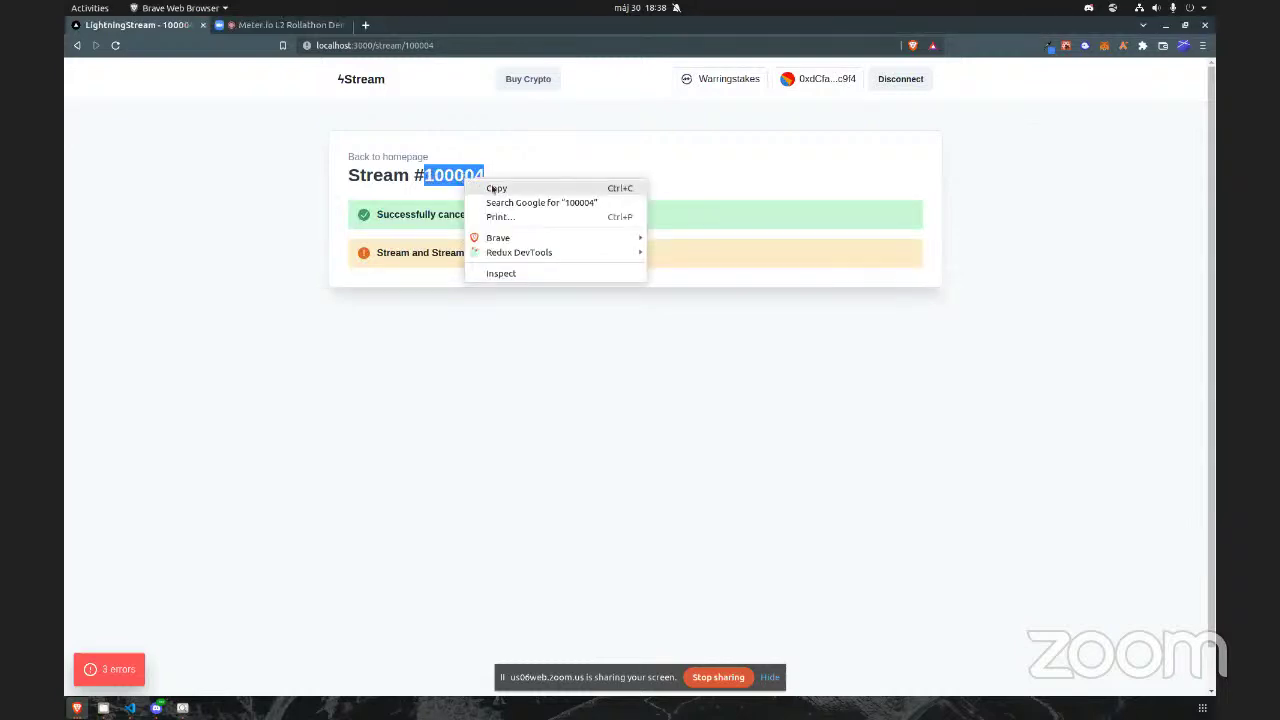
{"action": "left_click", "coordinate": [484, 188]}
Look up stream 100004 from the Dashboard, see it is not found, and return to the Dashboard
{"action": "left_click", "coordinate": [372, 157]}
{"action": "left_click", "coordinate": [567, 281]}
{"action": "right_click", "coordinate": [567, 281]}
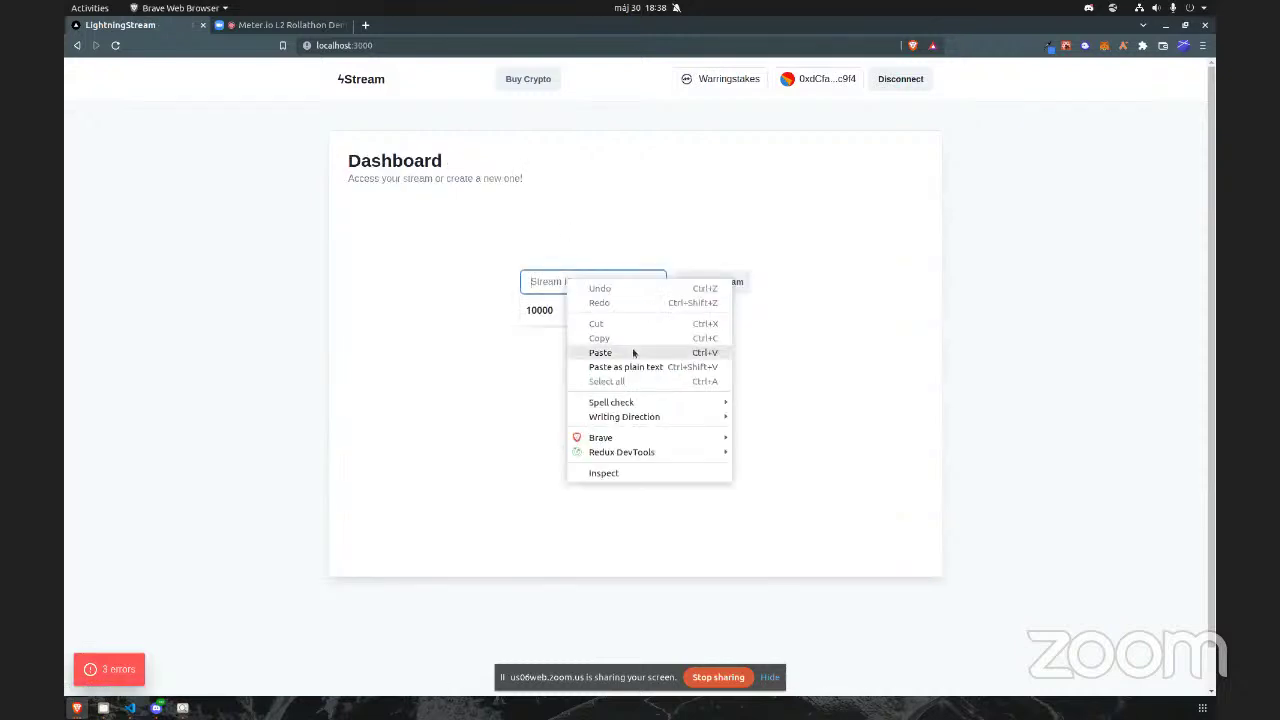
{"action": "left_click", "coordinate": [634, 352]}
{"action": "left_click", "coordinate": [713, 282]}
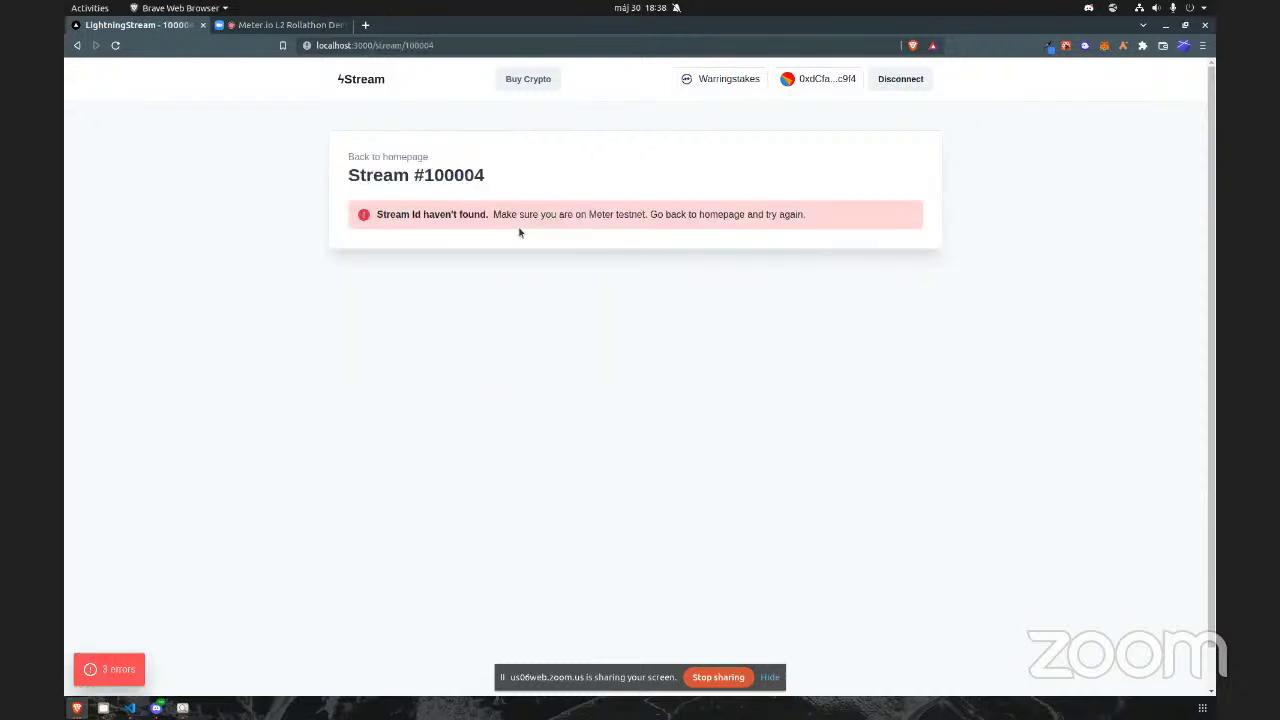
{"action": "left_click", "coordinate": [410, 160]}
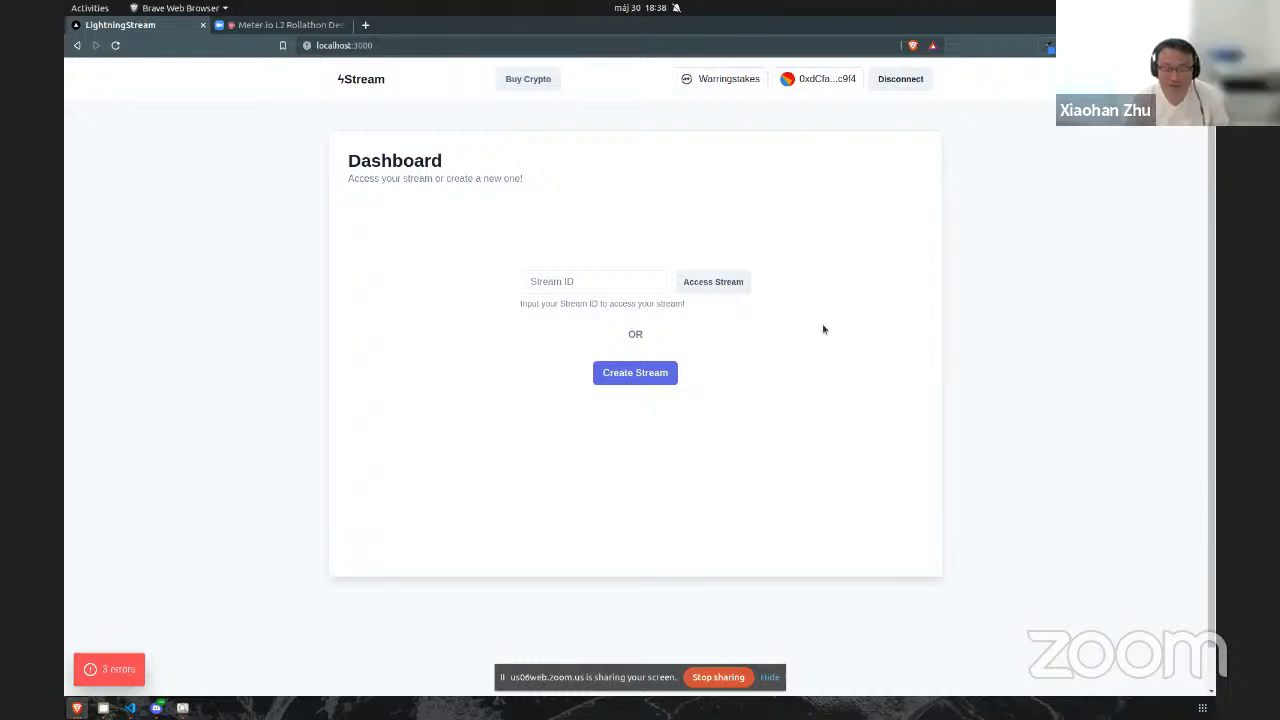
{"action": "left_click", "coordinate": [601, 281]}
{"action": "left_click", "coordinate": [578, 258]}
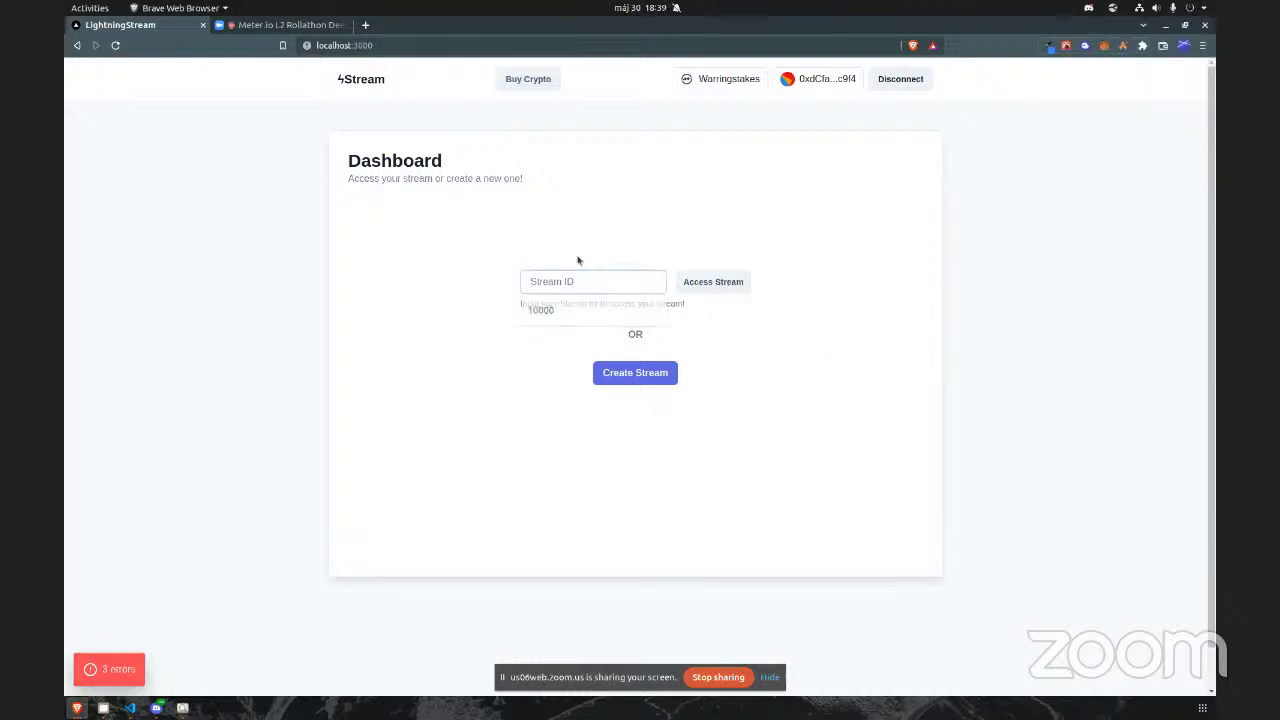
{"action": "left_click", "coordinate": [599, 284]}
{"action": "left_click", "coordinate": [659, 243]}
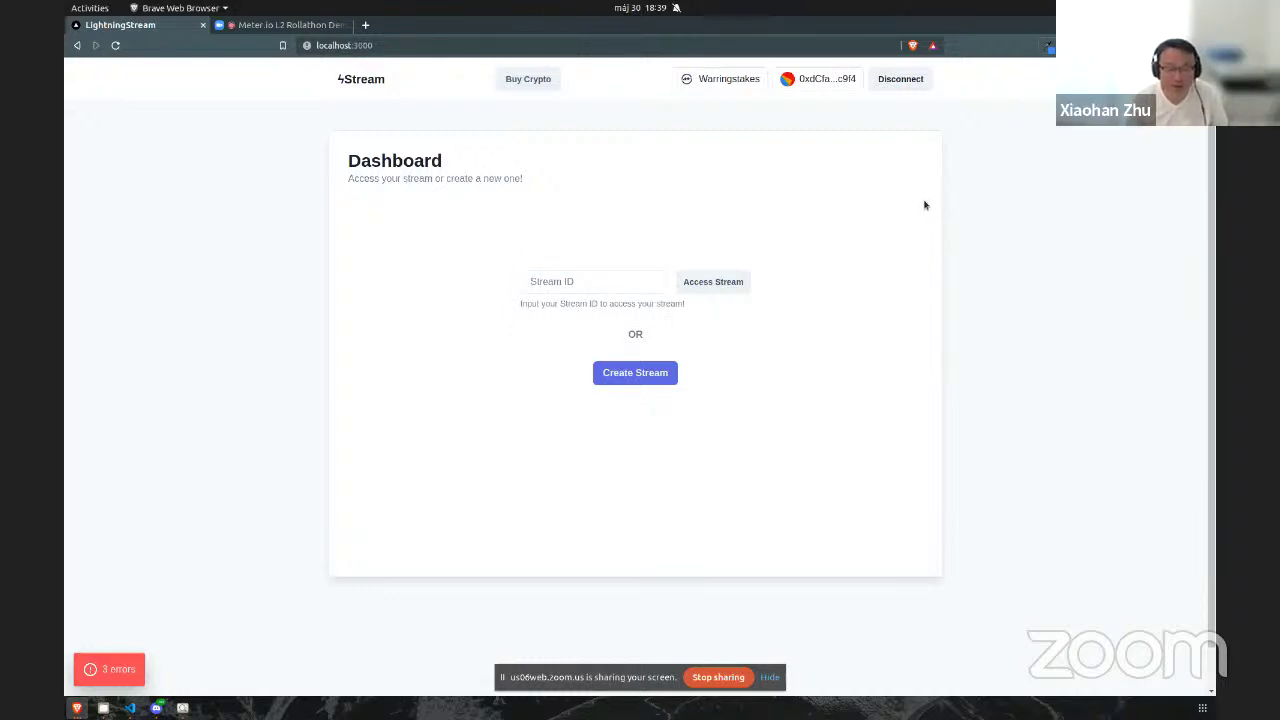
{"action": "left_click", "coordinate": [610, 285]}
{"action": "left_click", "coordinate": [609, 257]}
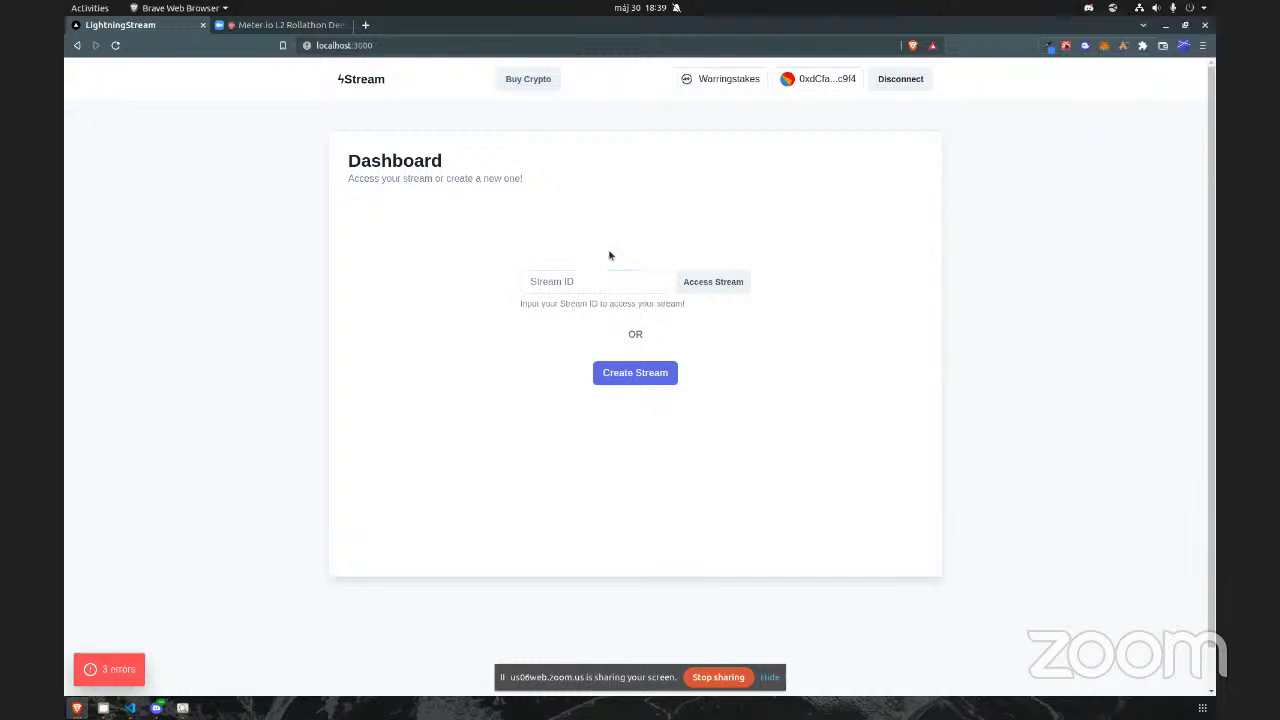
{"action": "left_click", "coordinate": [663, 380]}
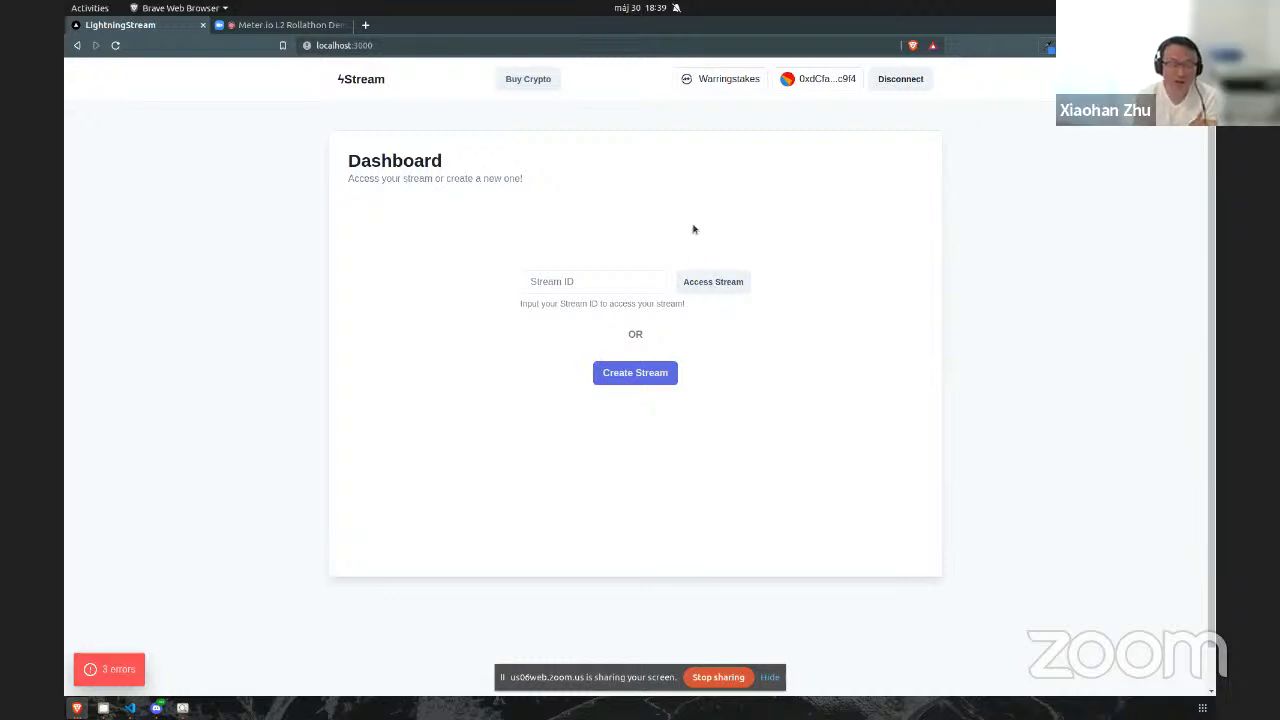
{"action": "scroll", "coordinate": [591, 247], "scroll_direction": "down", "scroll_amount": 2}
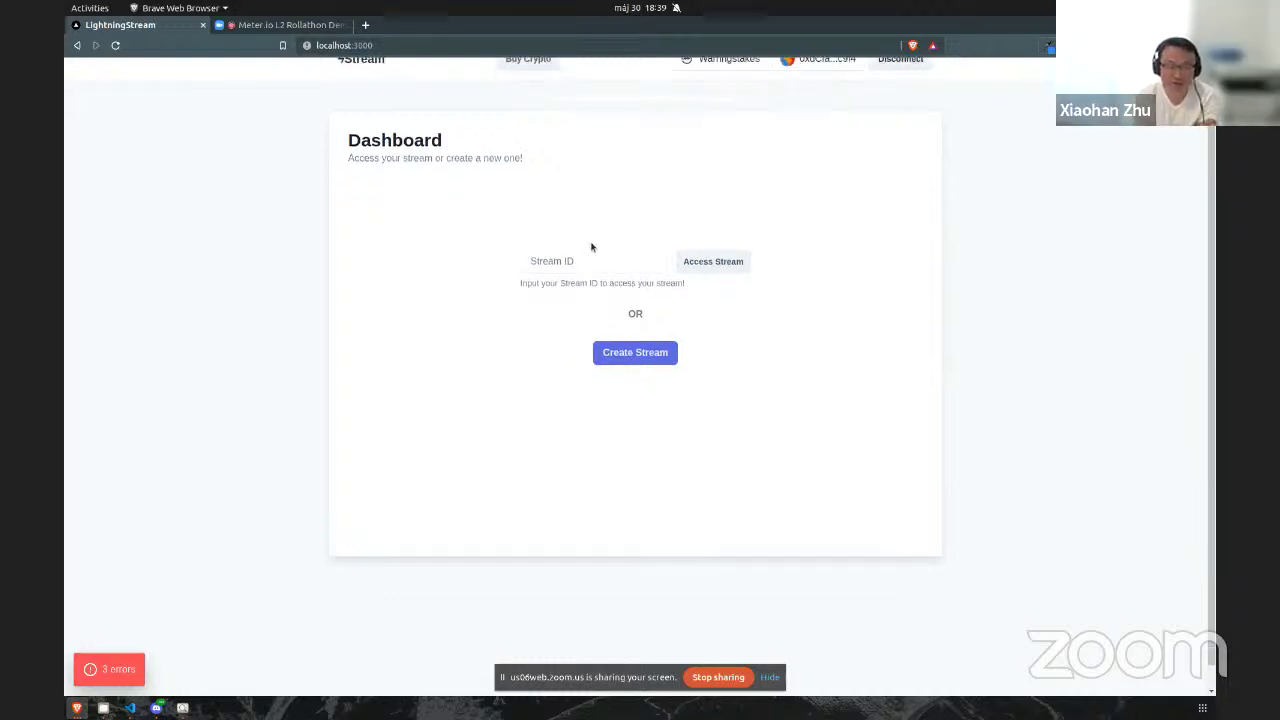
{"action": "scroll", "coordinate": [591, 247], "scroll_direction": "up", "scroll_amount": 2}
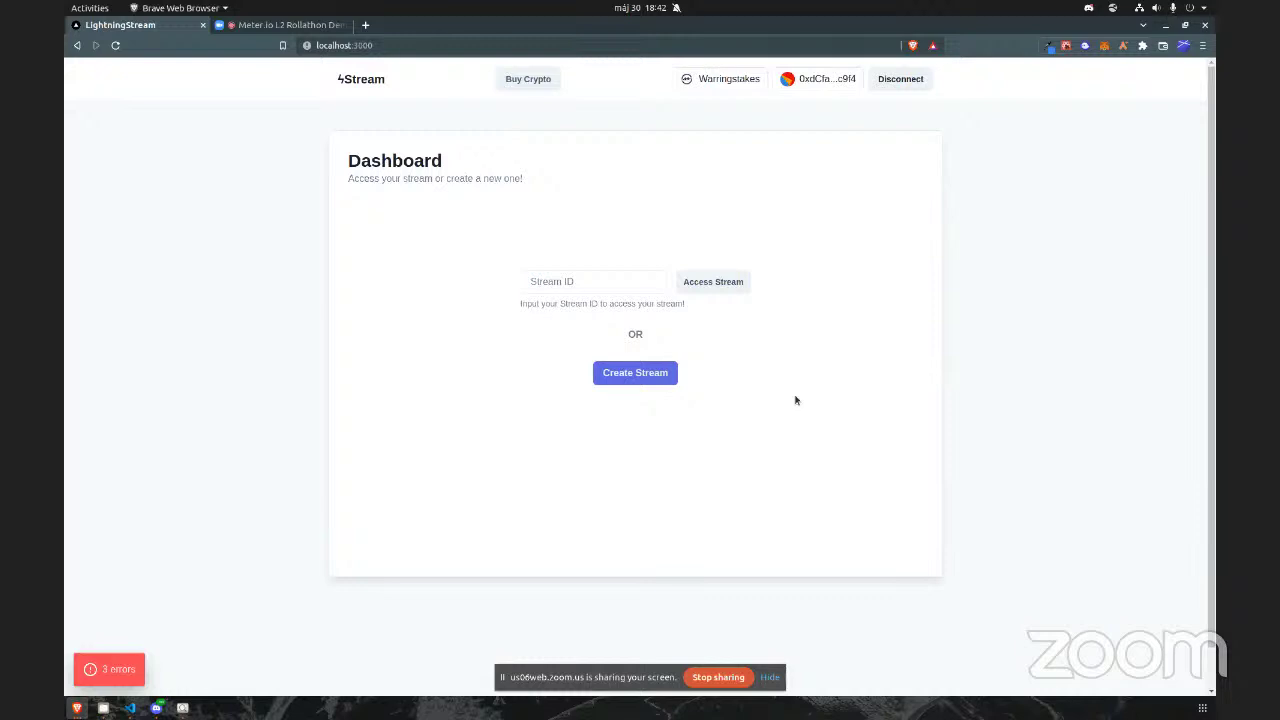
{"action": "left_click", "coordinate": [585, 281]}
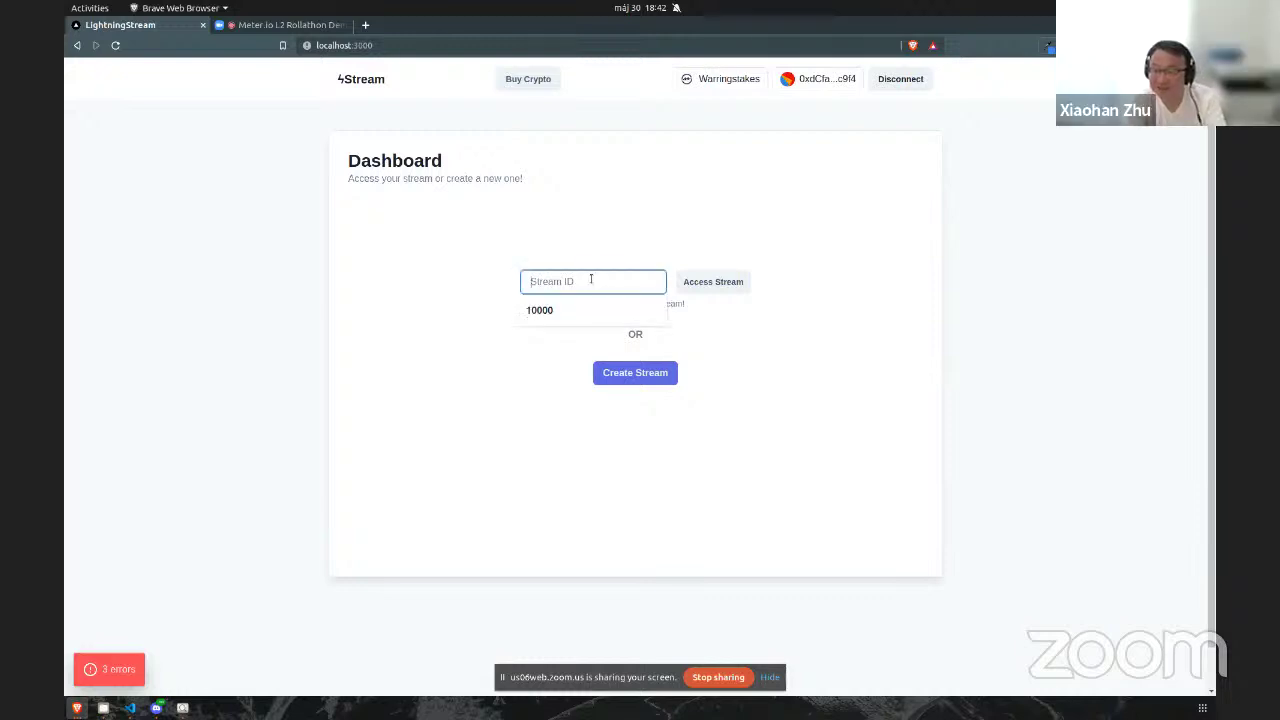
{"action": "left_click", "coordinate": [608, 246]}
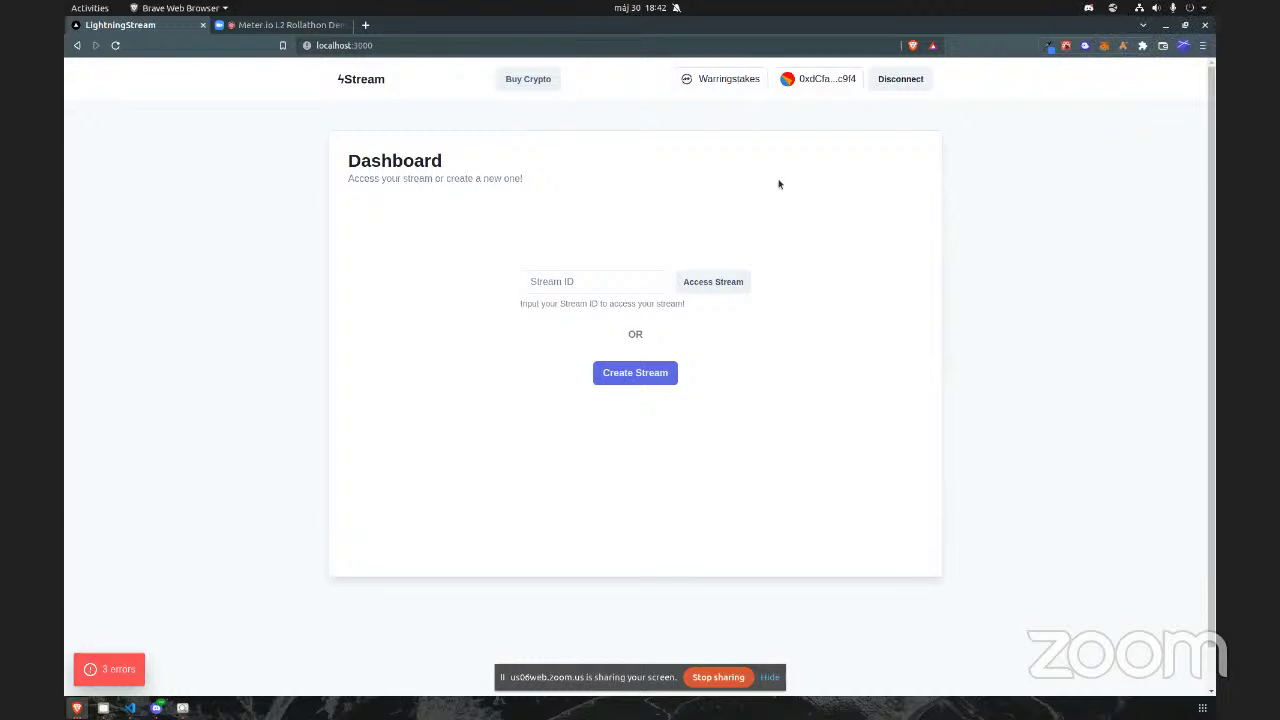
{"action": "scroll", "coordinate": [814, 224], "scroll_direction": "down", "scroll_amount": 1}
{"action": "scroll", "coordinate": [814, 224], "scroll_direction": "up", "scroll_amount": 1}
{"action": "scroll", "coordinate": [815, 226], "scroll_direction": "up", "scroll_amount": 1}
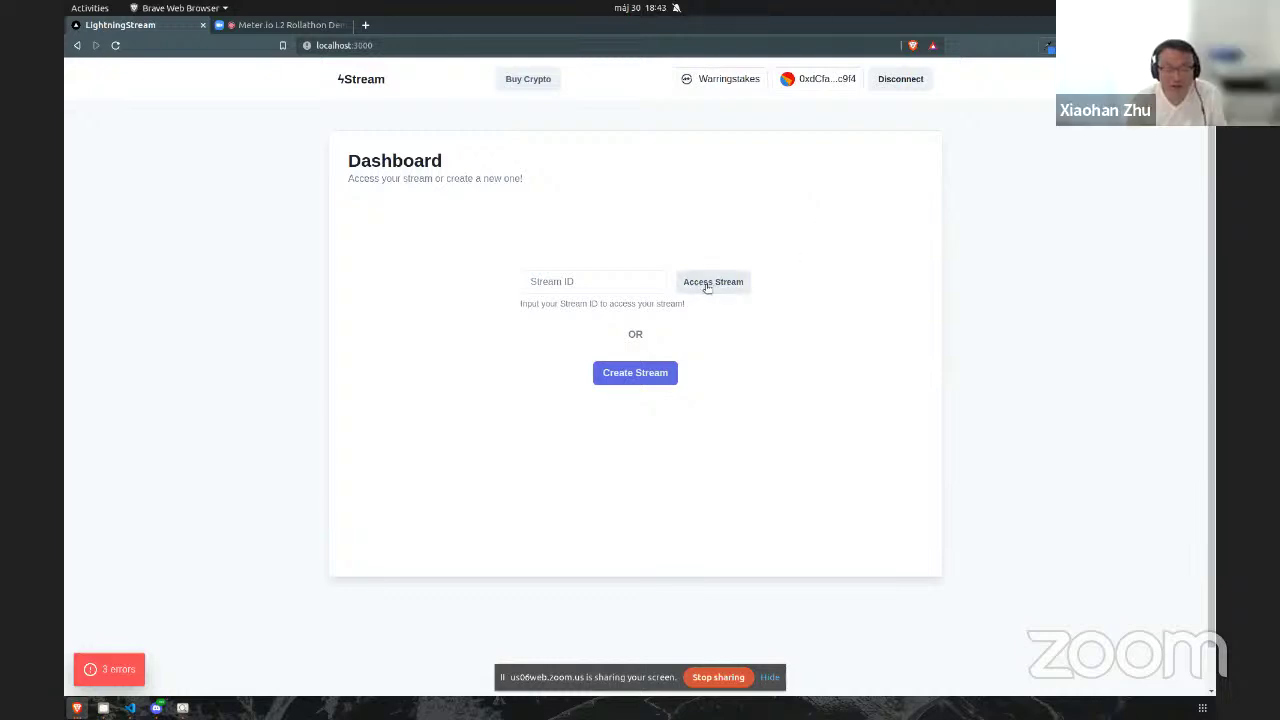
{"action": "left_click", "coordinate": [652, 370]}
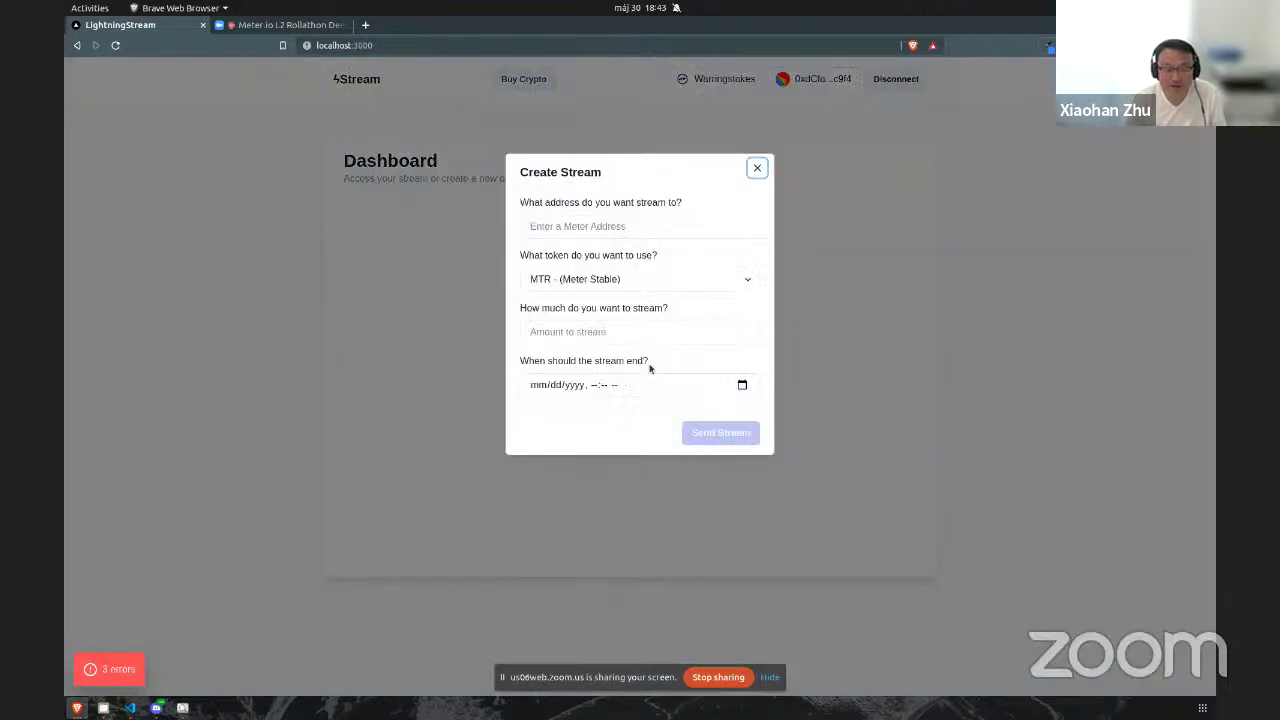
{"action": "left_click", "coordinate": [643, 284]}
{"action": "left_click", "coordinate": [643, 286]}
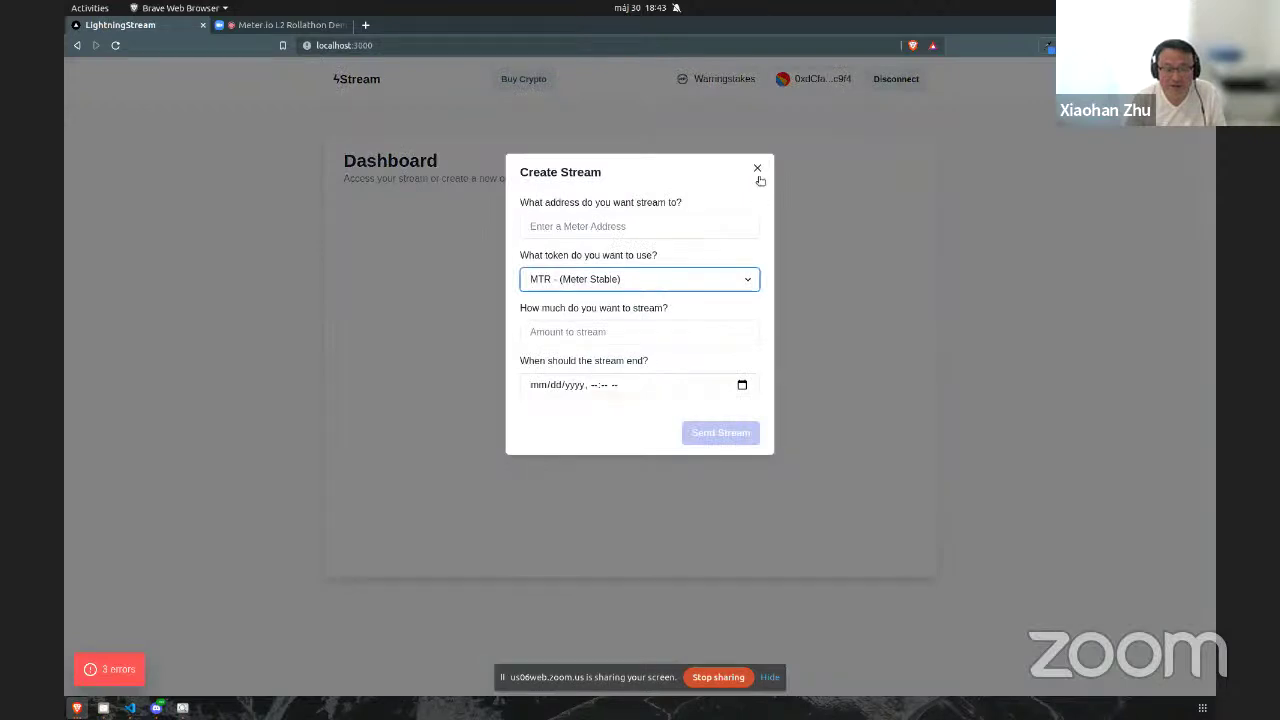
{"action": "left_click", "coordinate": [758, 169]}
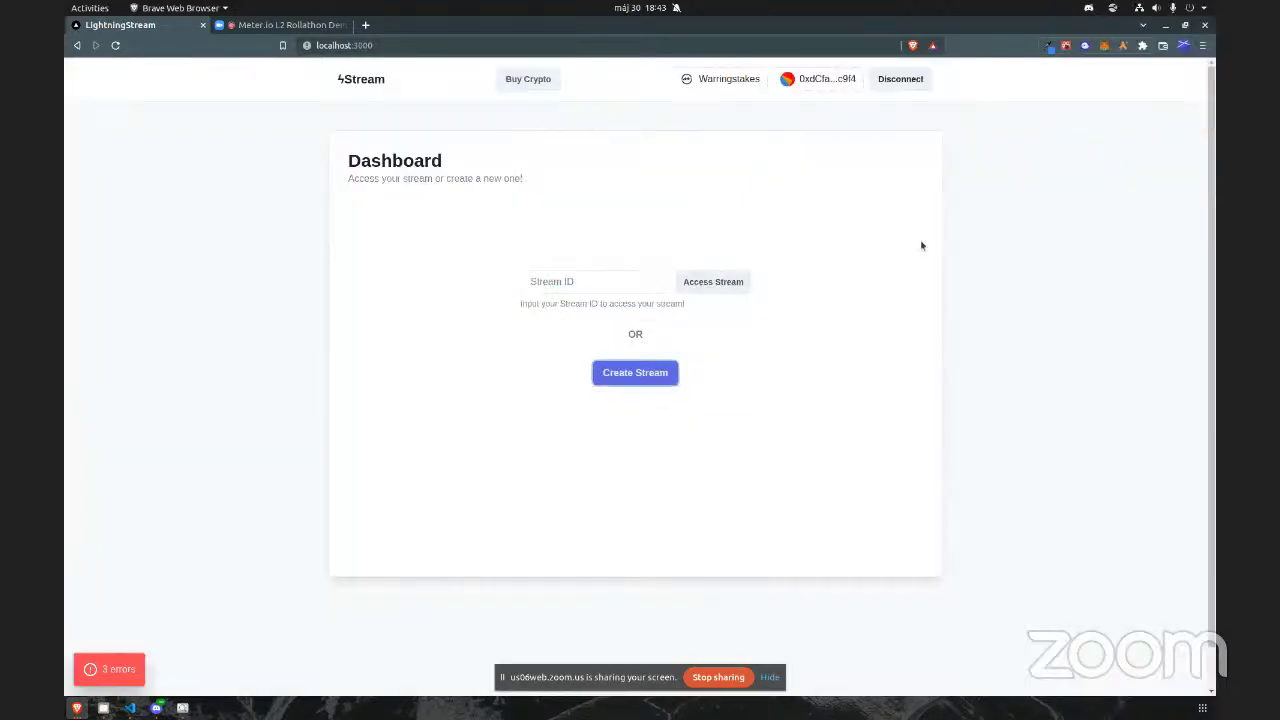
{"action": "left_click", "coordinate": [629, 372]}
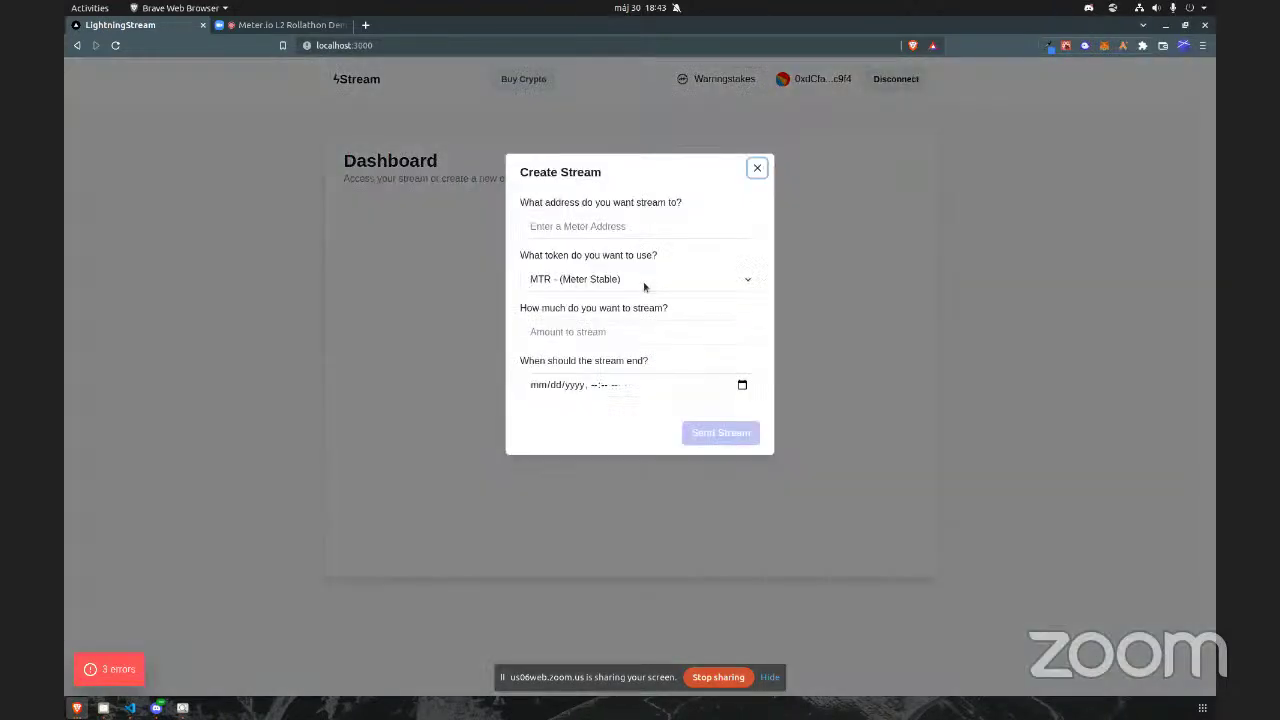
{"action": "left_click", "coordinate": [644, 285]}
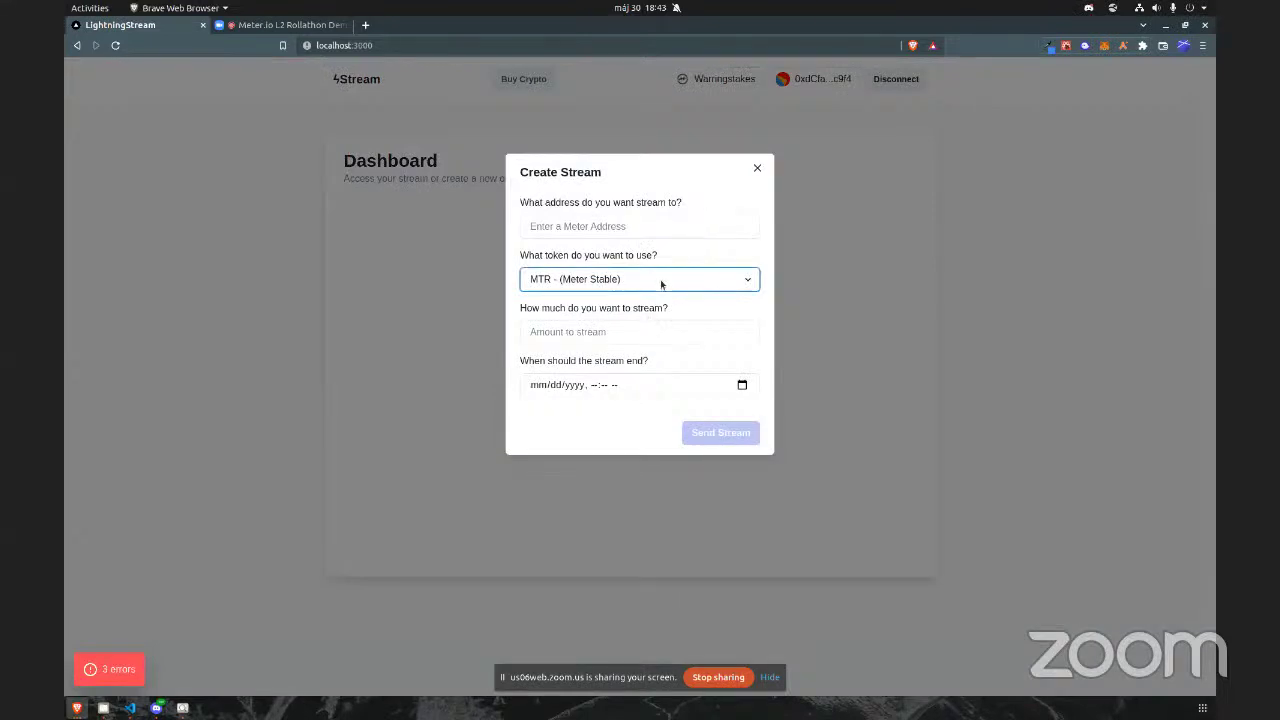
{"action": "left_click", "coordinate": [661, 285]}
{"action": "left_click", "coordinate": [664, 286]}
{"action": "left_click", "coordinate": [664, 291]}
{"action": "left_click", "coordinate": [757, 170]}
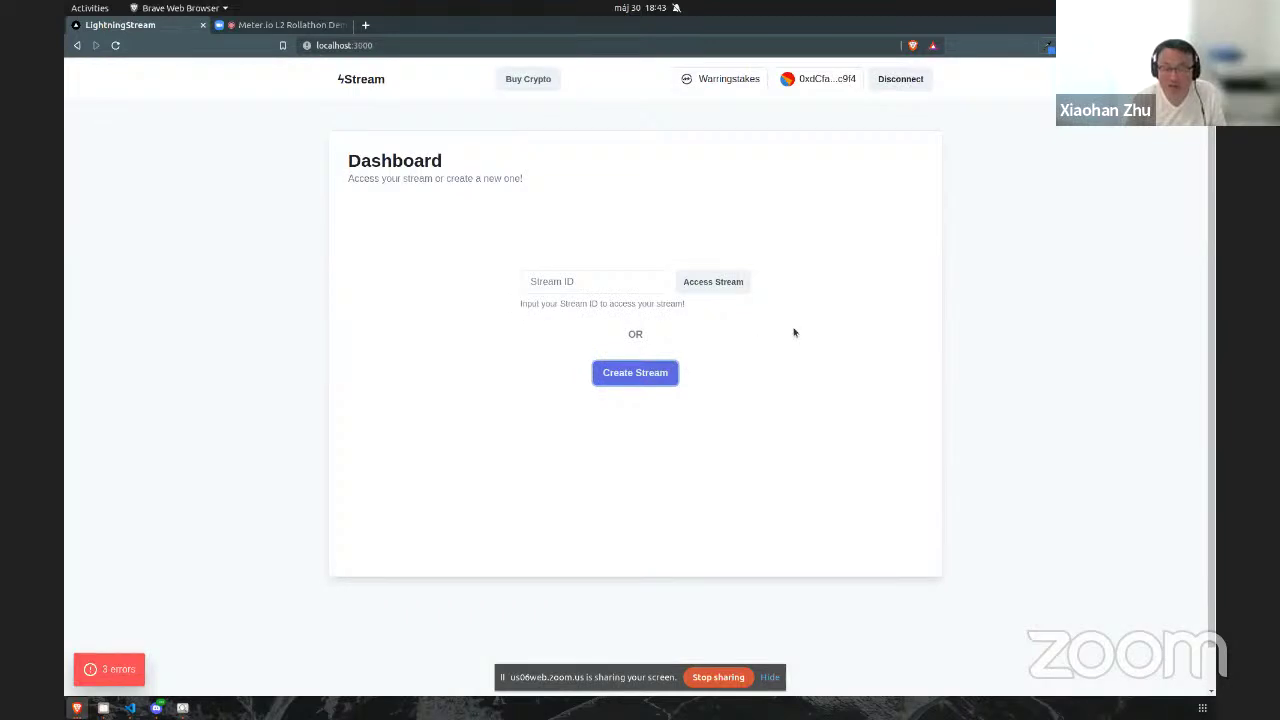
{"action": "scroll", "coordinate": [791, 334], "scroll_direction": "down", "scroll_amount": 1}
{"action": "scroll", "coordinate": [719, 357], "scroll_direction": "up", "scroll_amount": 1}
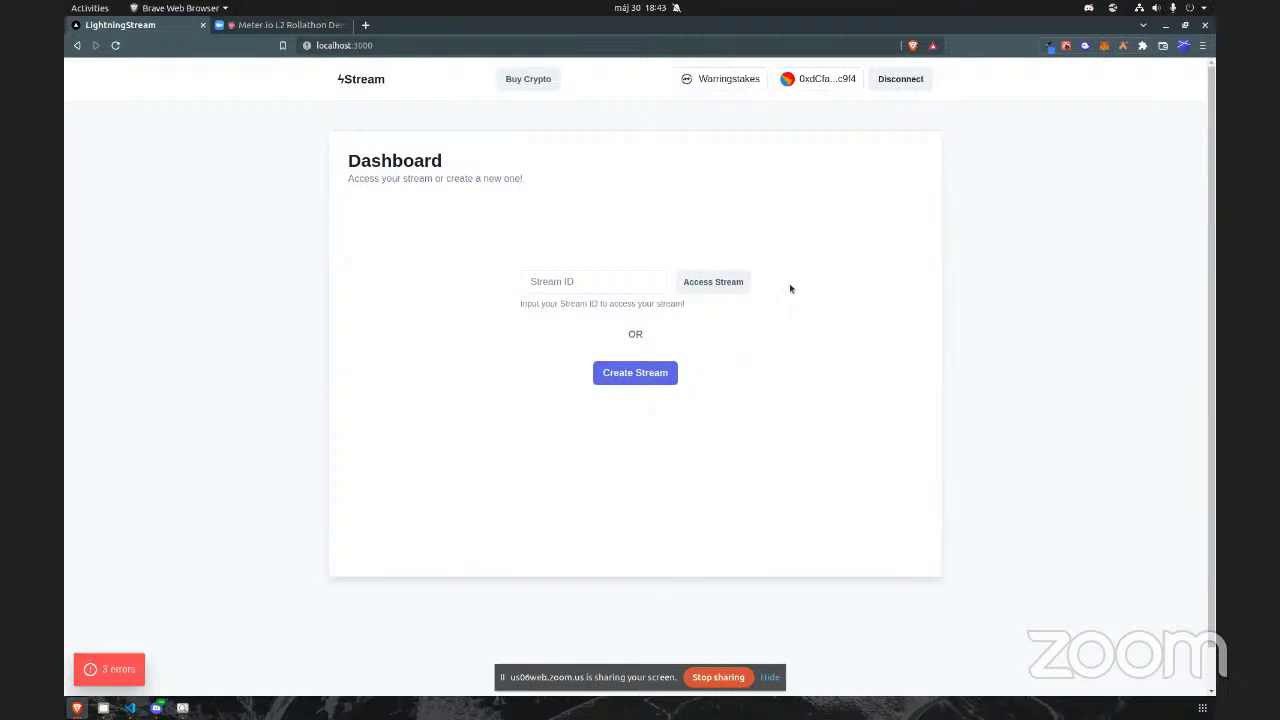
{"action": "left_click_drag", "start_coordinate": [318, 174], "coordinate": [356, 160]}
{"action": "left_click", "coordinate": [520, 180]}
{"action": "left_click", "coordinate": [356, 160]}
{"action": "left_click", "coordinate": [586, 281]}
{"action": "left_click", "coordinate": [610, 236]}
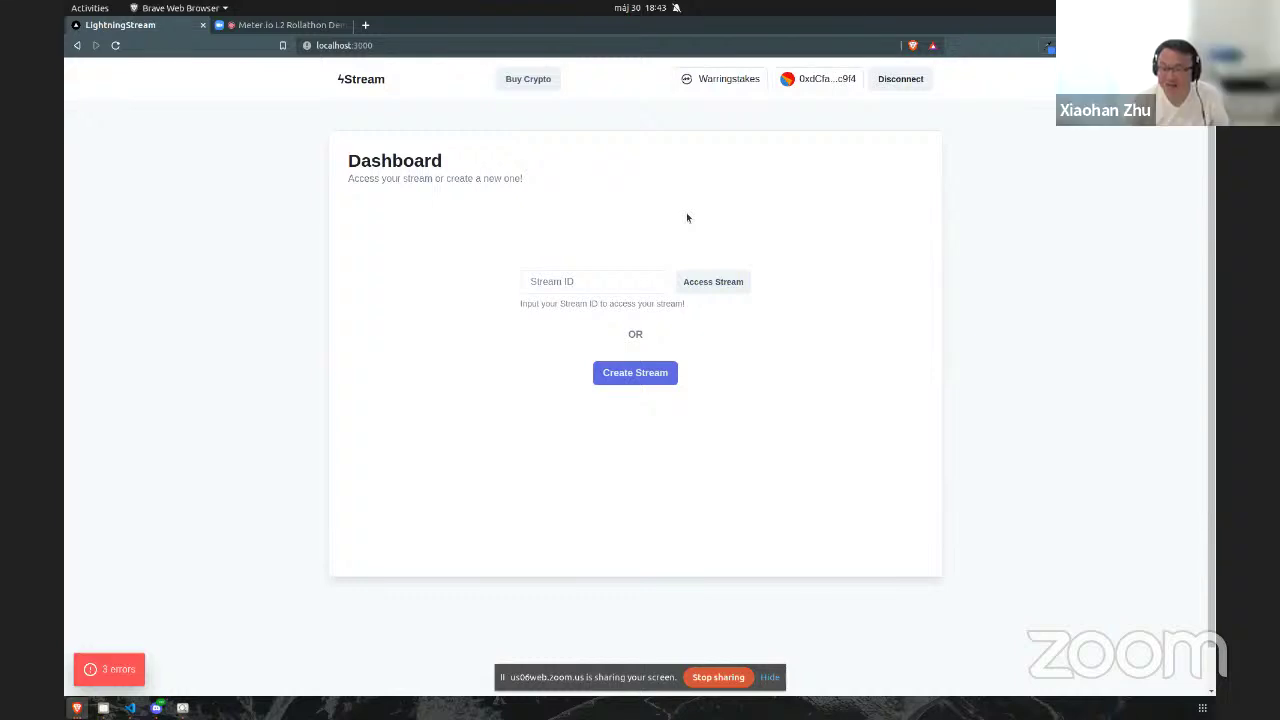
{"action": "left_click", "coordinate": [597, 281]}
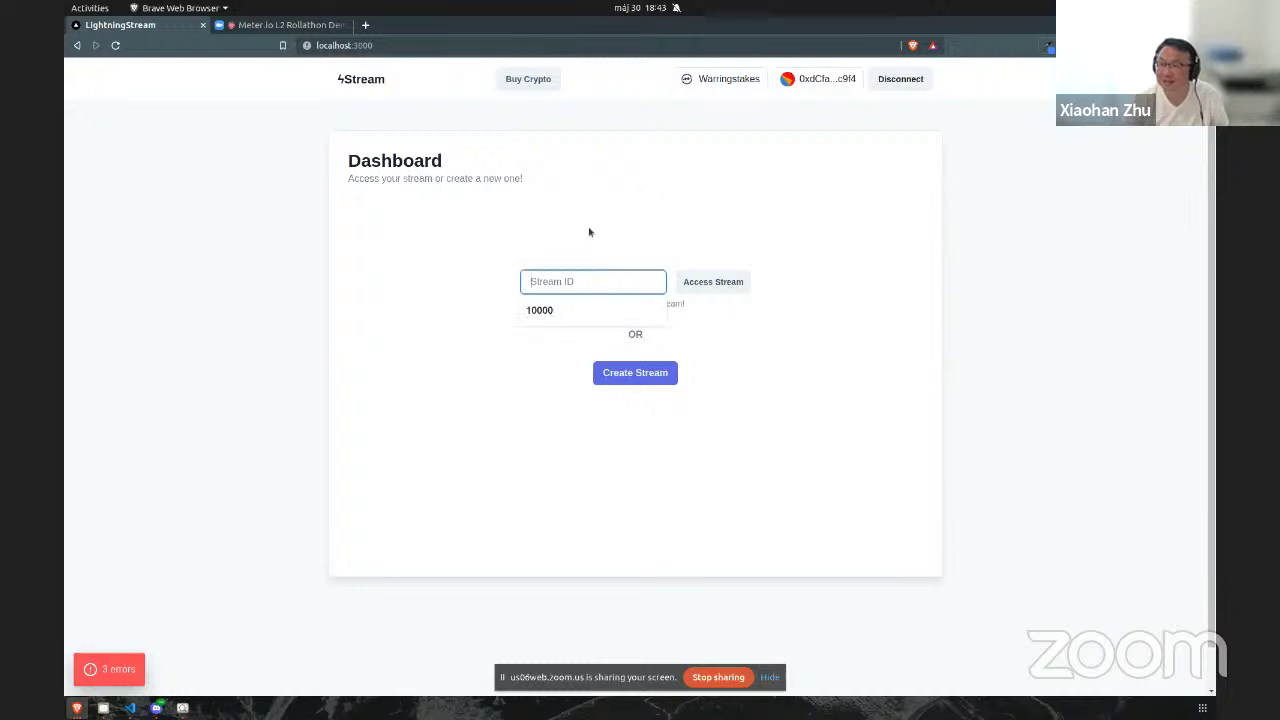
Stop sharing the LightningStream Dashboard in Zoom, leaving a participant's camera-off tile showing
{"action": "left_click", "coordinate": [589, 232]}
{"action": "left_click", "coordinate": [580, 276]}
{"action": "left_click", "coordinate": [591, 237]}
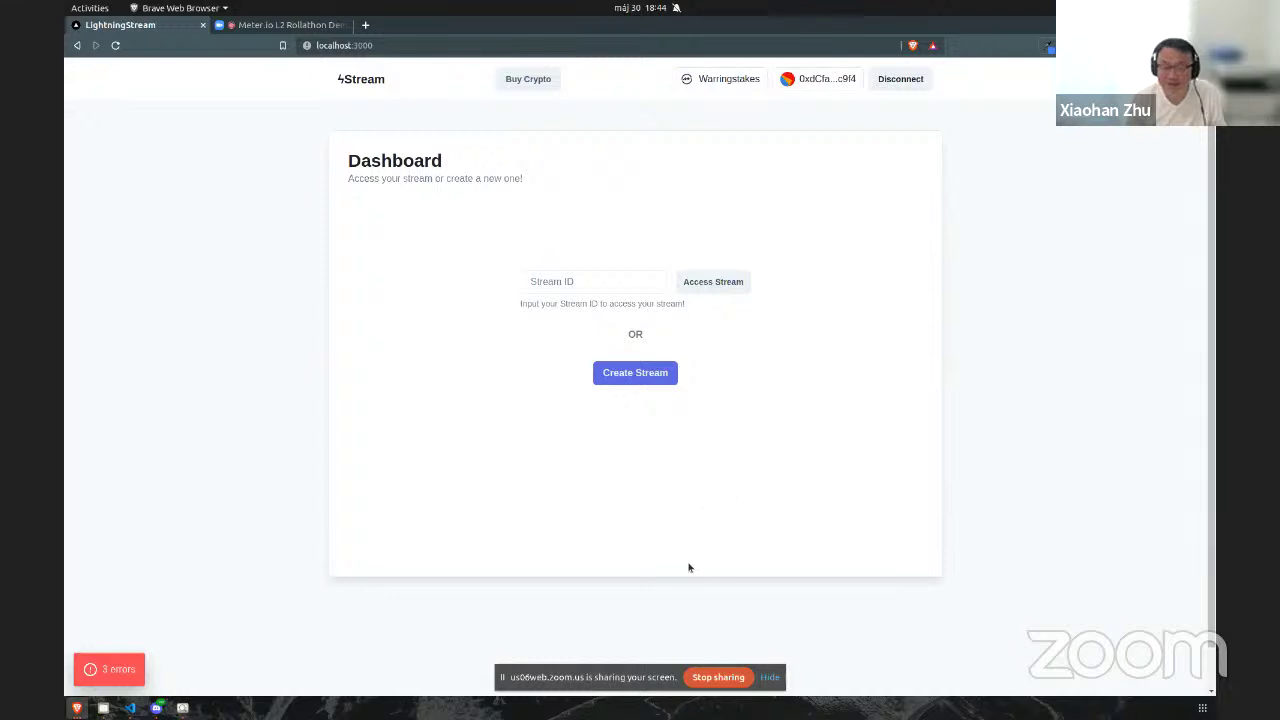
{"action": "left_click", "coordinate": [719, 677]}
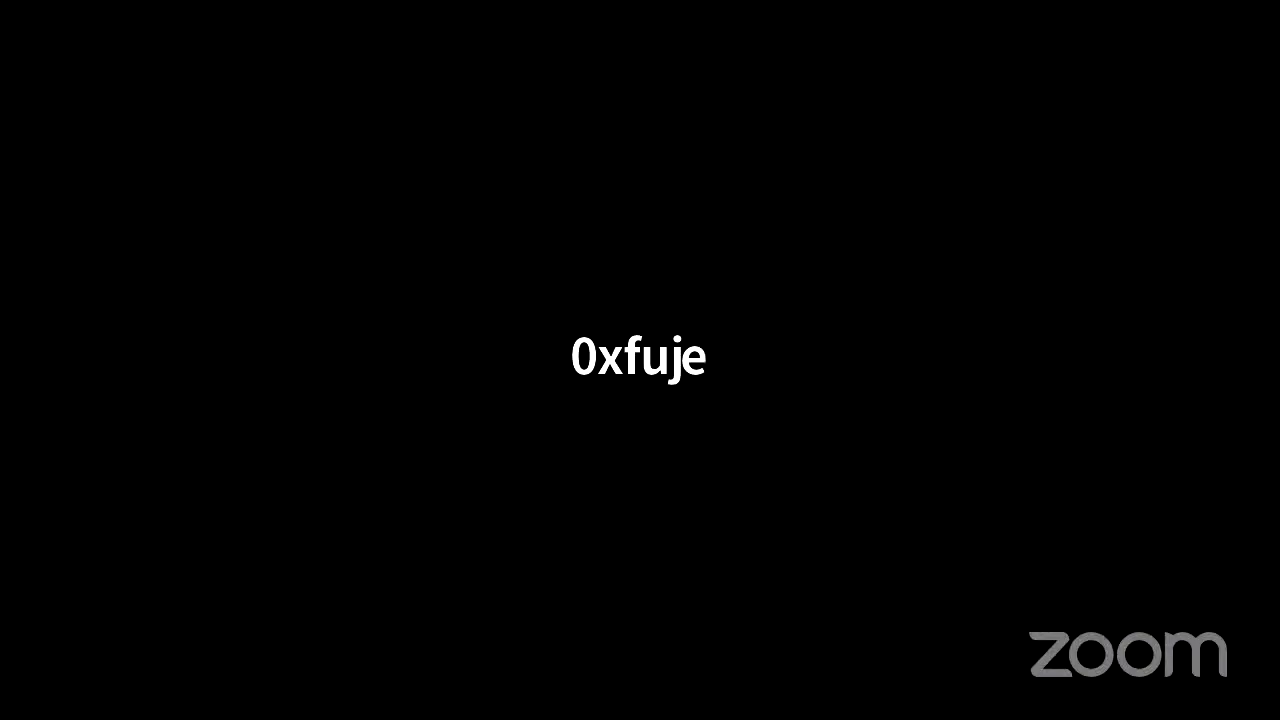